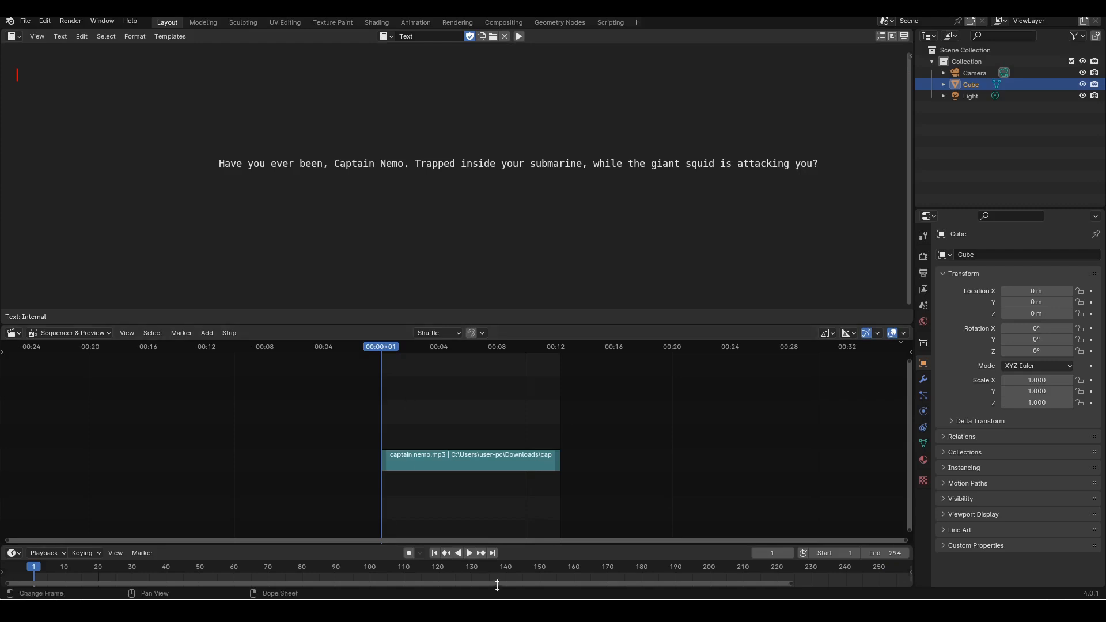
# Play the captain nemo.mp3 audio strip from frame 1 and pause near its end to listen to the dialogue
pyautogui.click(469, 554)
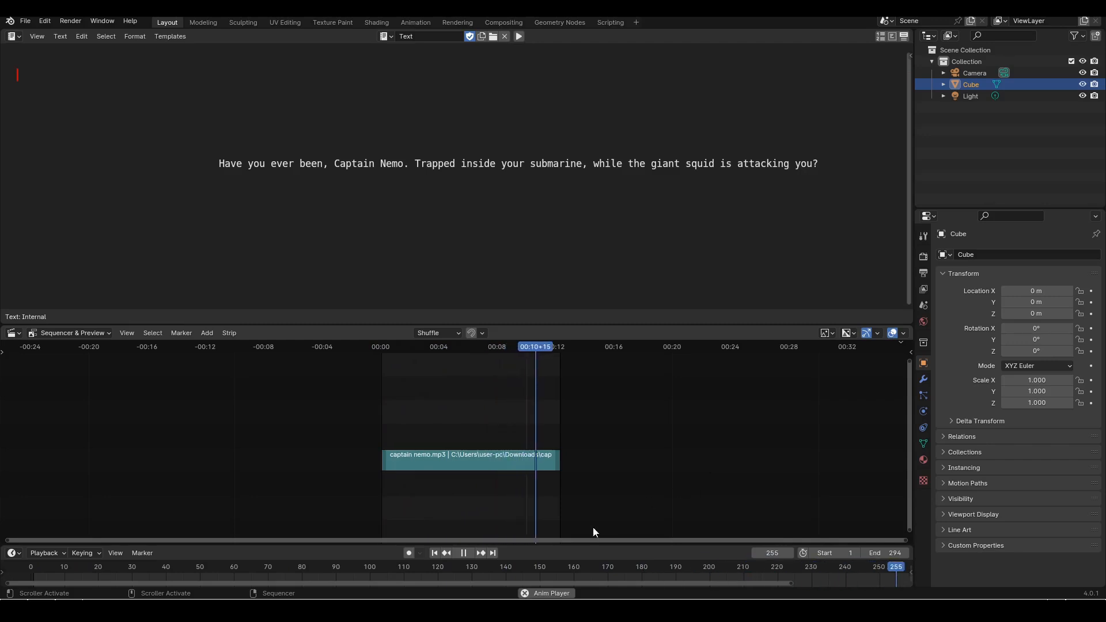
pyautogui.click(464, 553)
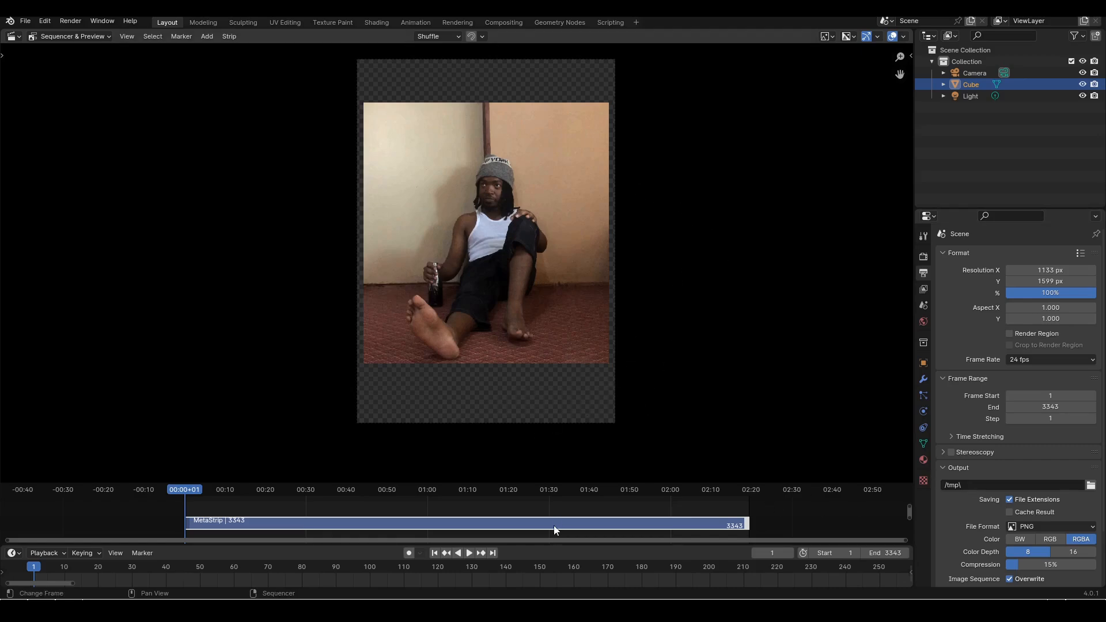
# Play the reference video strip's opening to about frame 429, scrub through its first seconds, and return the playhead to frame 1
pyautogui.click(470, 553)
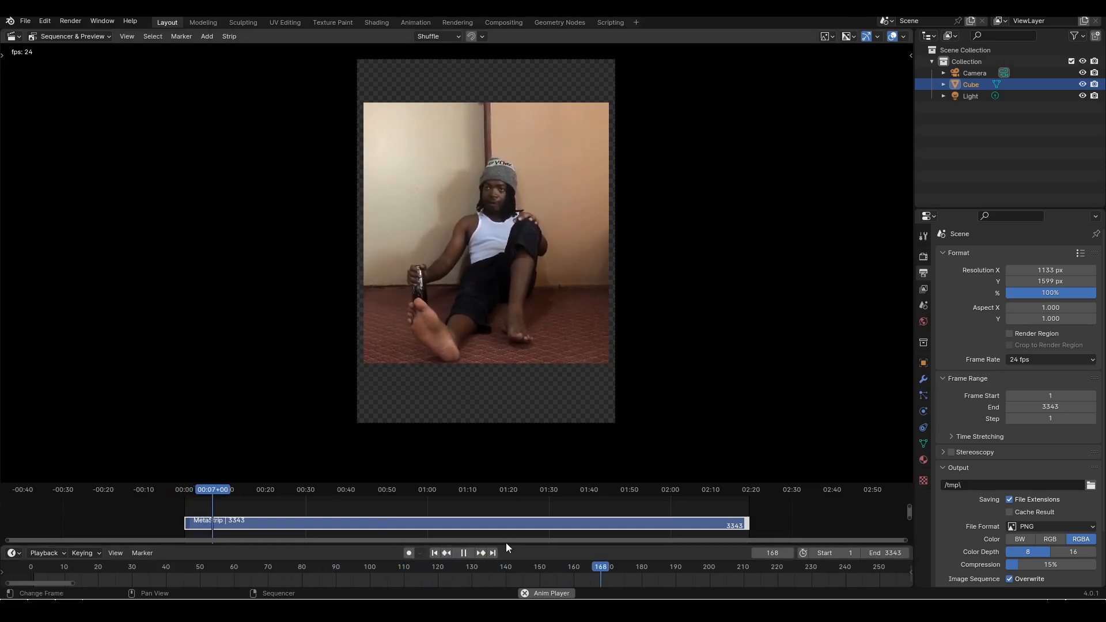
pyautogui.click(464, 553)
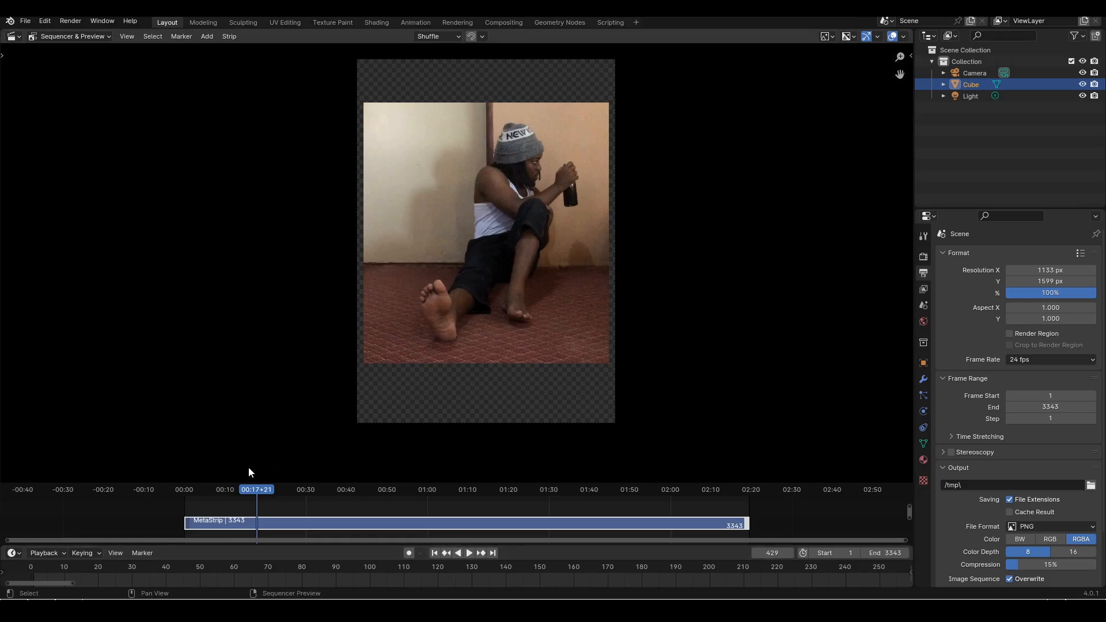
pyautogui.moveTo(257, 495); pyautogui.dragTo(192, 491)
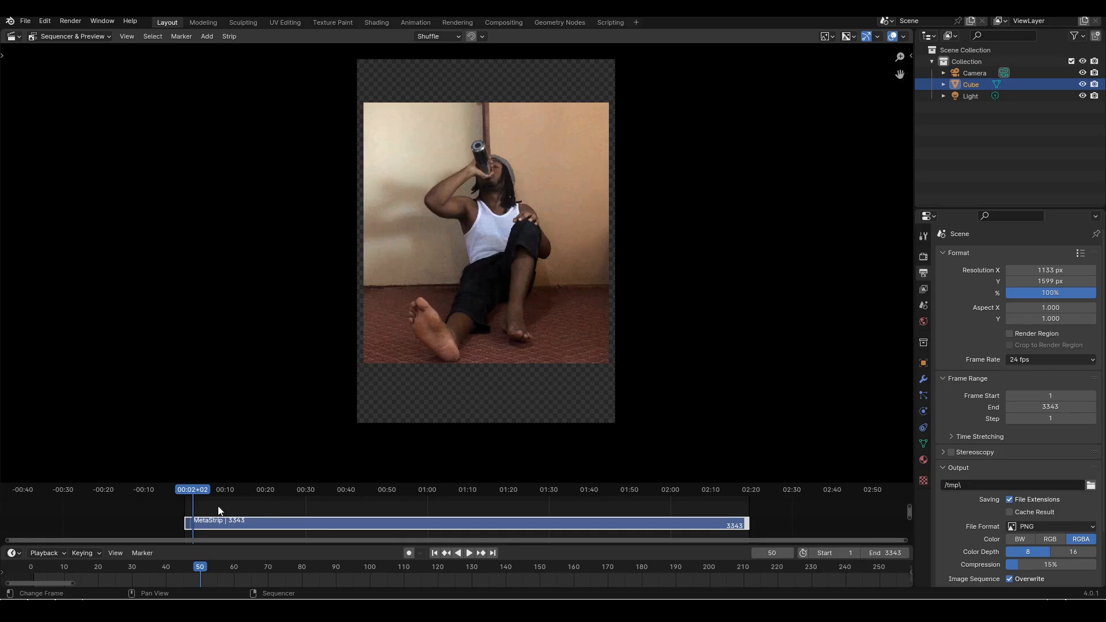
pyautogui.click(202, 491)
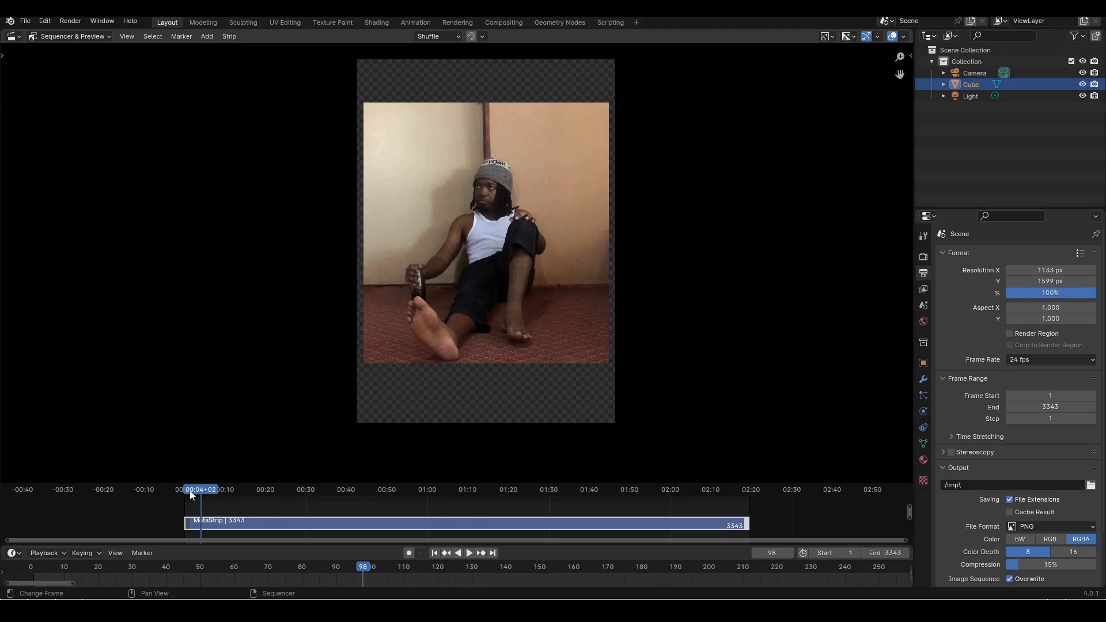
pyautogui.scroll(1, 410, 535)
pyautogui.click(447, 553)
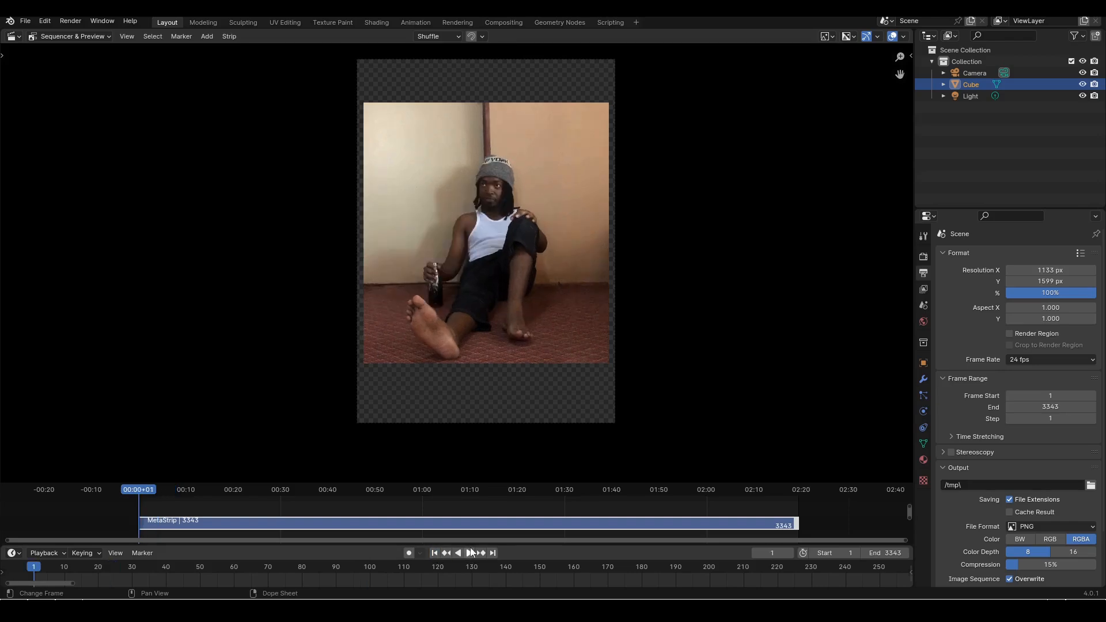
# Replay the first five seconds of the reference video several times, examining the actor's drinking action and pose, and pause at frame 106
pyautogui.click(469, 553)
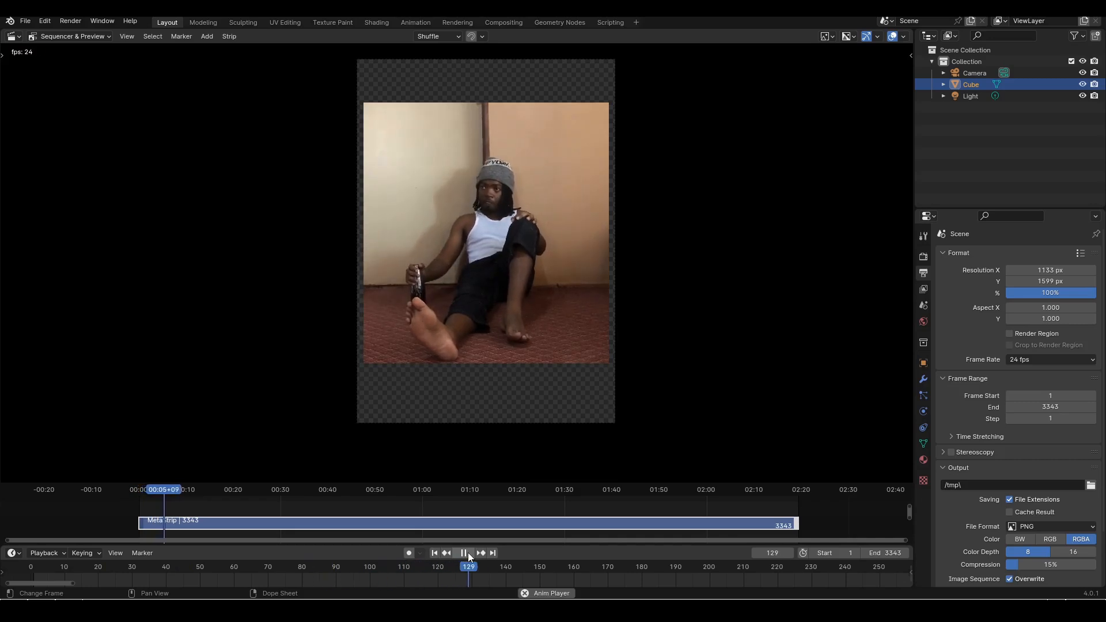
pyautogui.click(469, 553)
pyautogui.moveTo(163, 496); pyautogui.dragTo(159, 497)
pyautogui.click(469, 553)
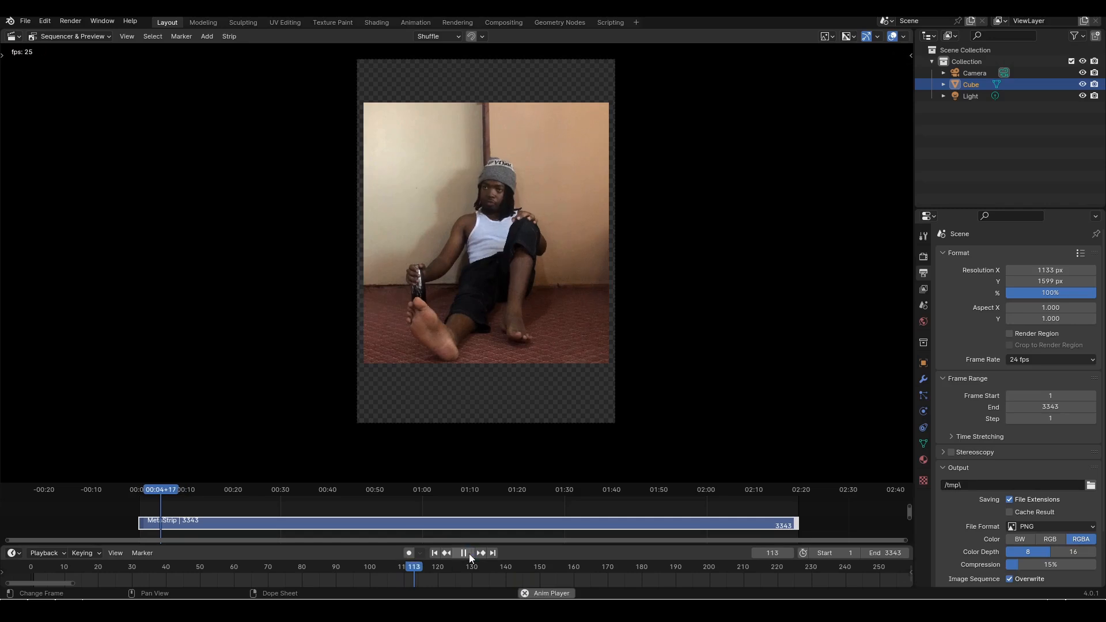
pyautogui.click(469, 554)
pyautogui.moveTo(153, 492); pyautogui.dragTo(143, 492)
pyautogui.click(469, 554)
pyautogui.click(469, 553)
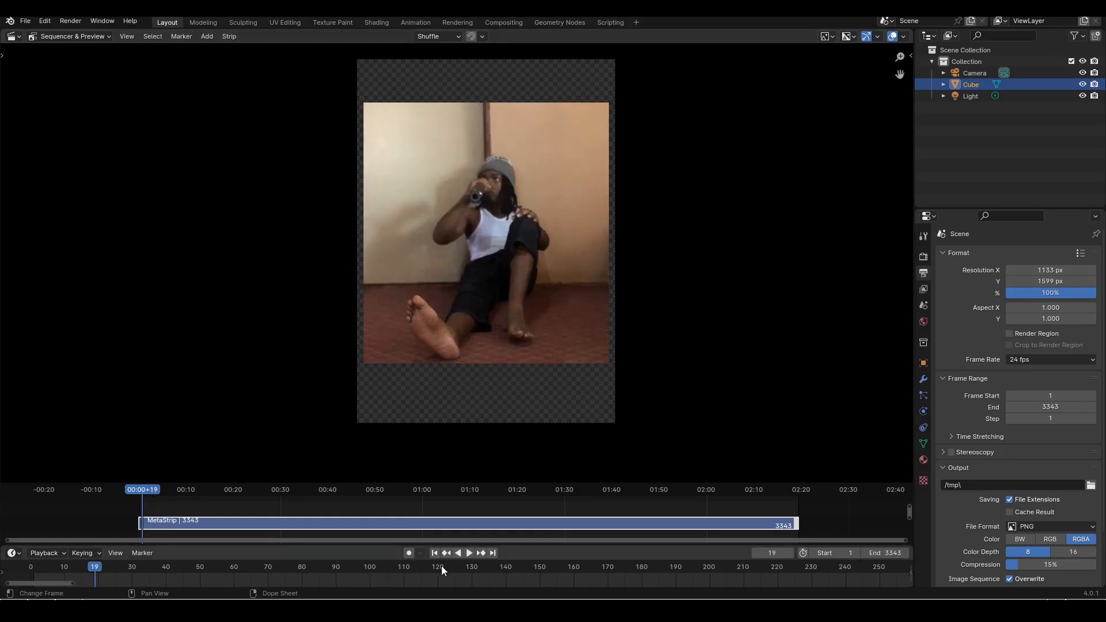
pyautogui.click(469, 553)
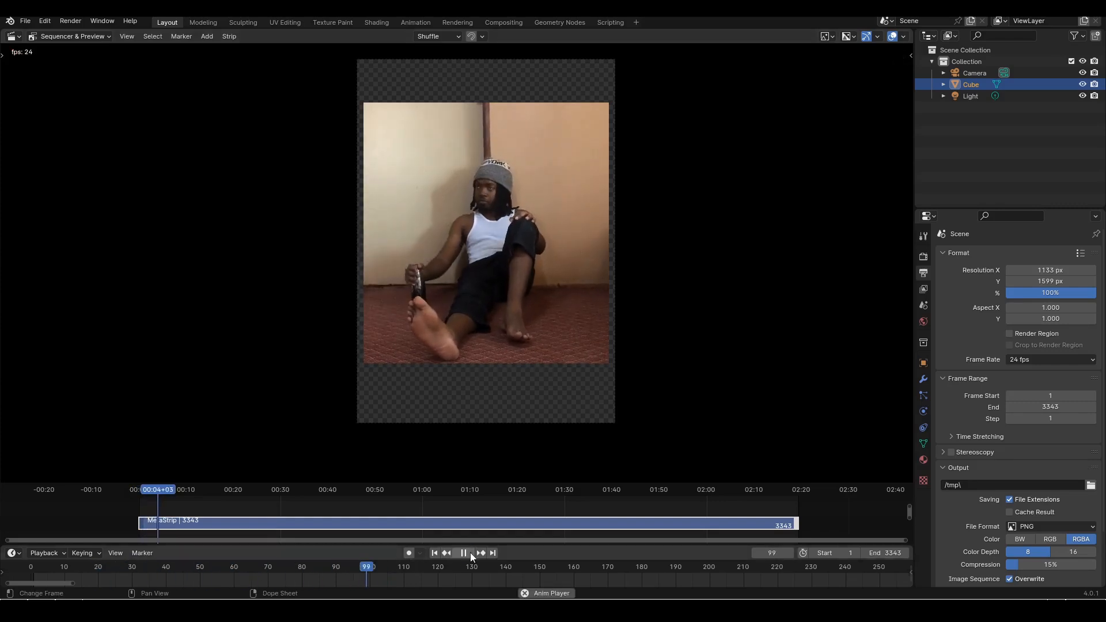
pyautogui.click(470, 554)
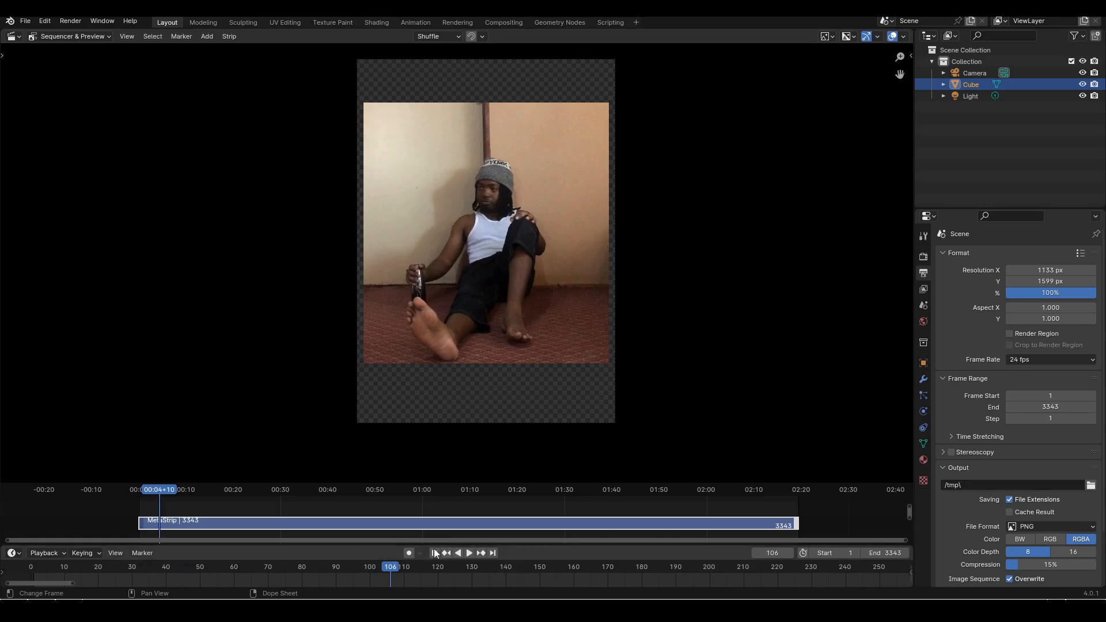
# Play the reference video in short bursts from frame 106 to frame 336, pausing to examine each change of pose
pyautogui.click(468, 556)
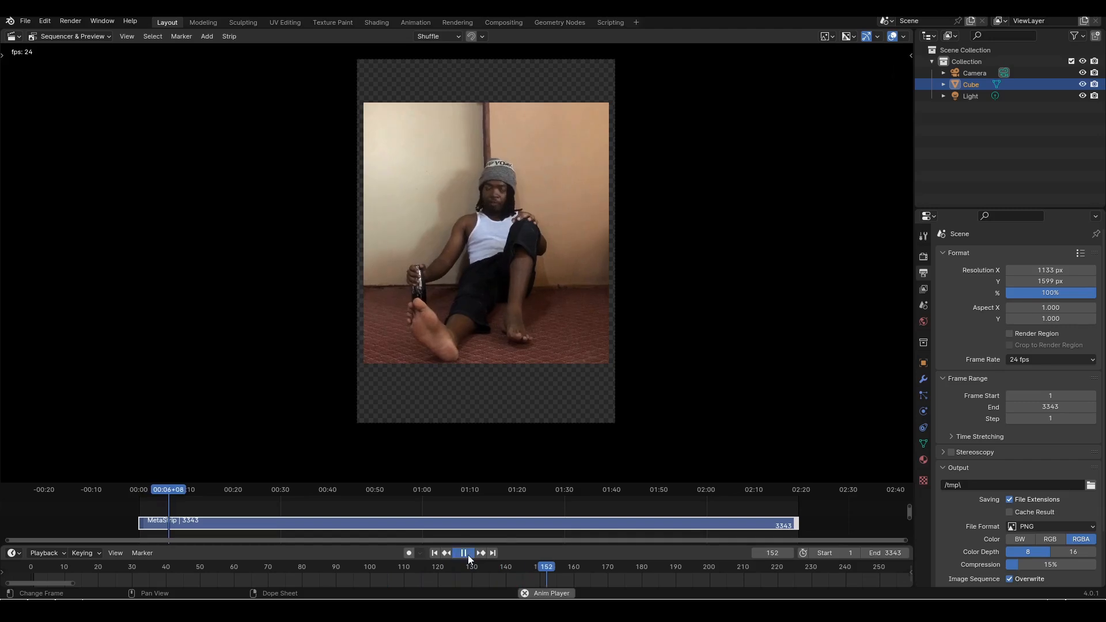
pyautogui.click(469, 555)
pyautogui.click(469, 555)
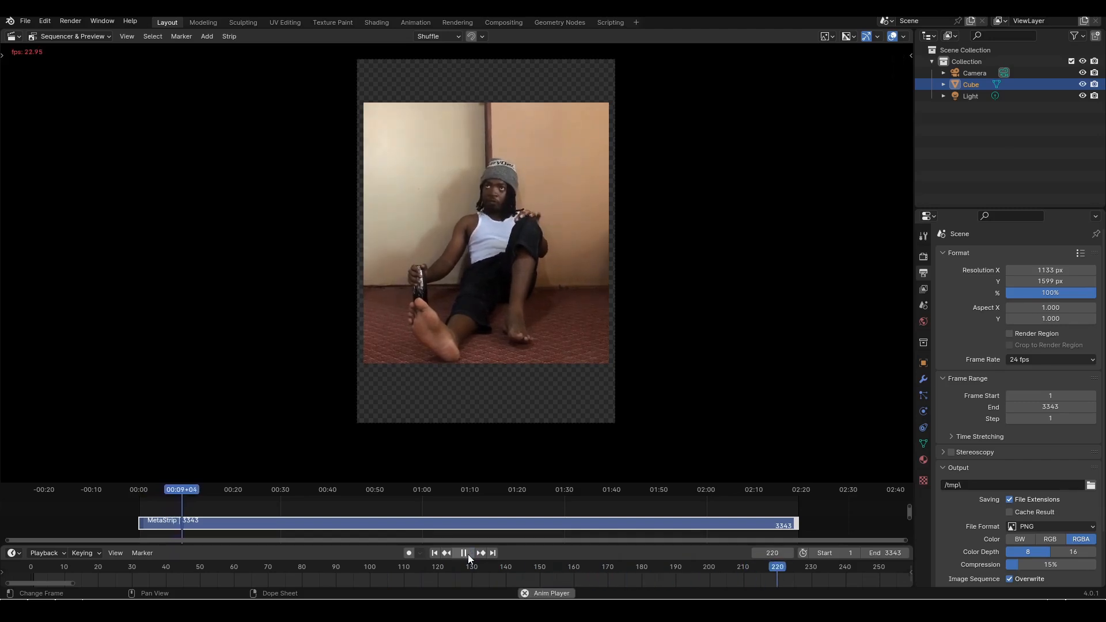
pyautogui.click(469, 554)
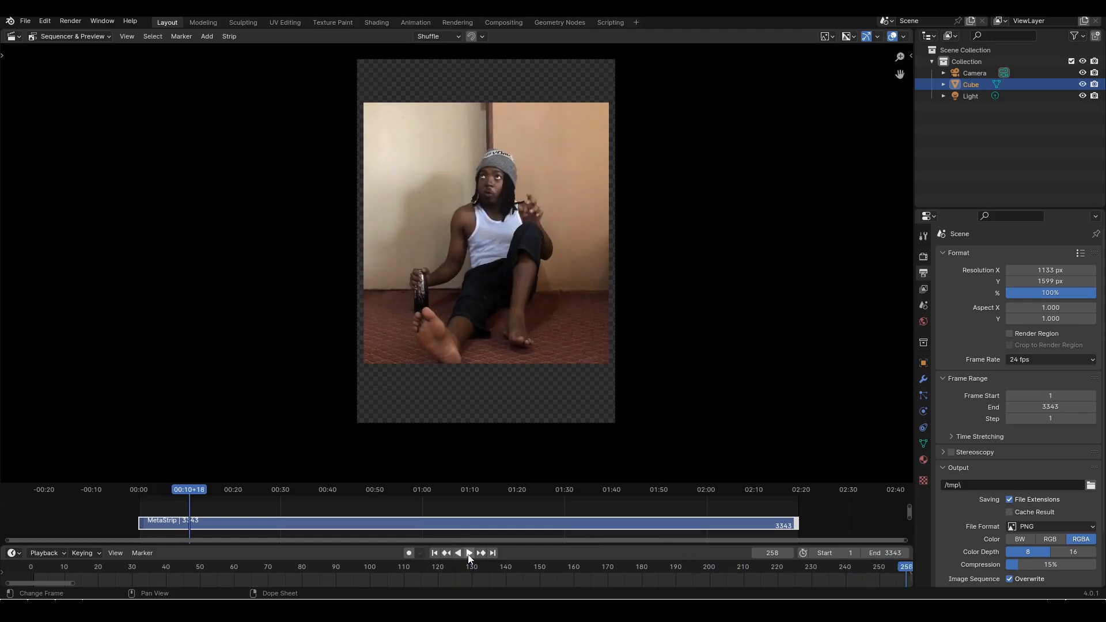
pyautogui.click(469, 554)
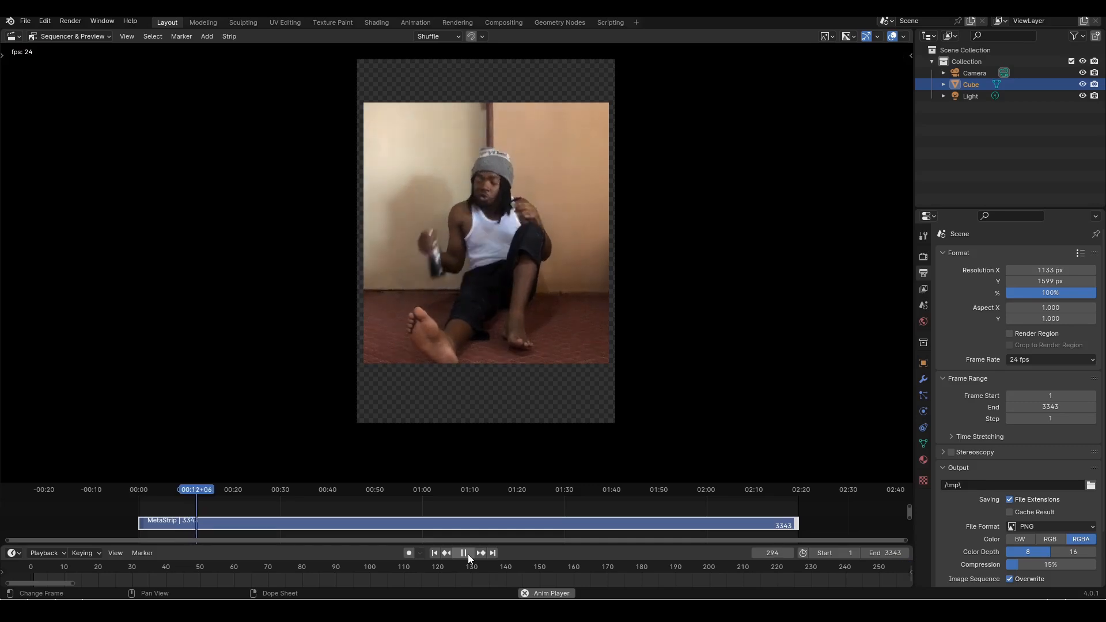
pyautogui.click(470, 554)
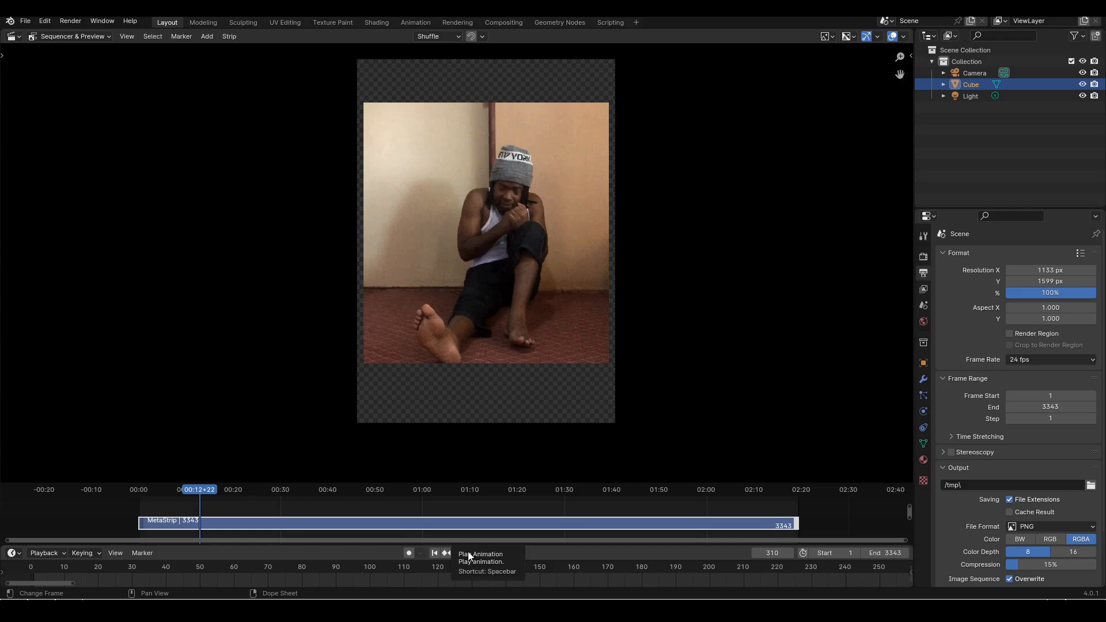
pyautogui.click(470, 555)
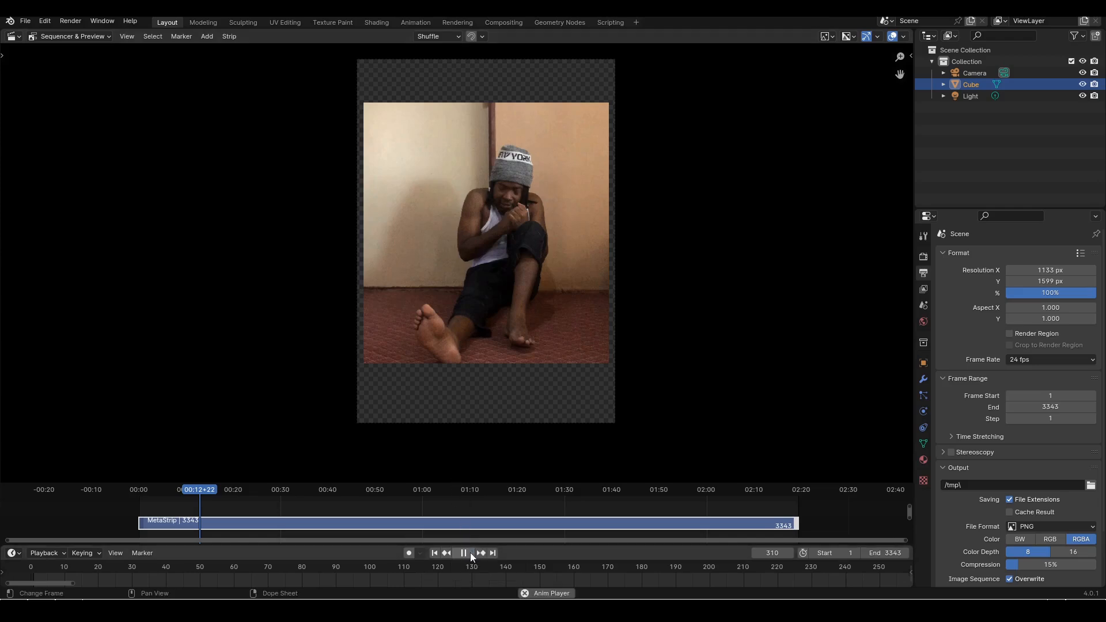
pyautogui.click(471, 555)
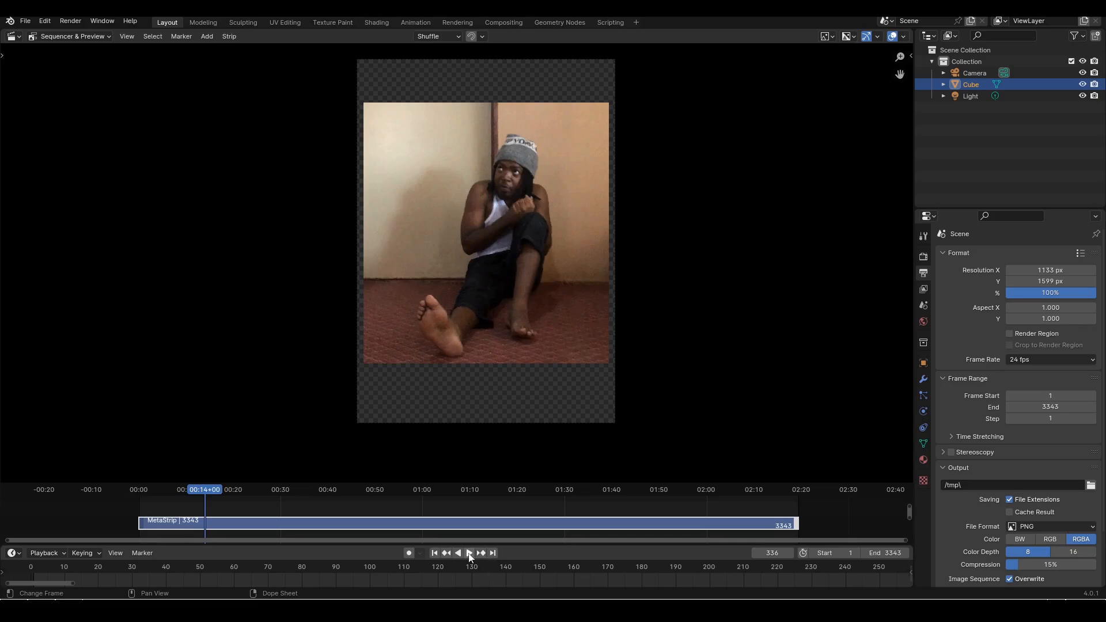
# Continue the reference video in short bursts from frame 336 to frame 554, examining the arm gestures and the turn with the bottle
pyautogui.click(471, 555)
pyautogui.click(470, 555)
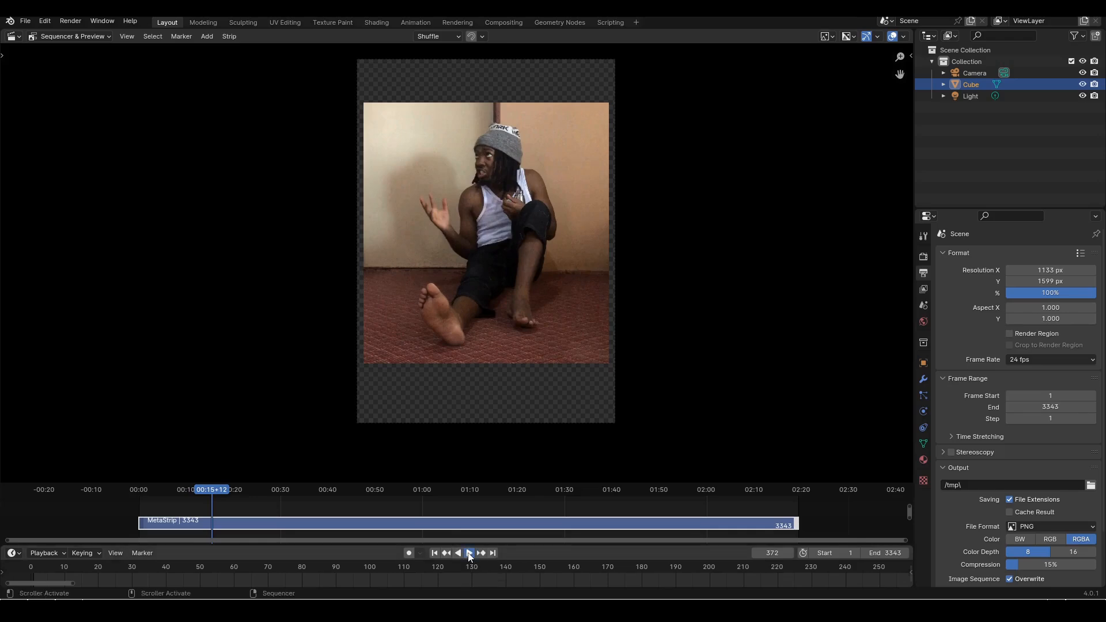
pyautogui.click(470, 554)
pyautogui.click(470, 554)
pyautogui.click(470, 554)
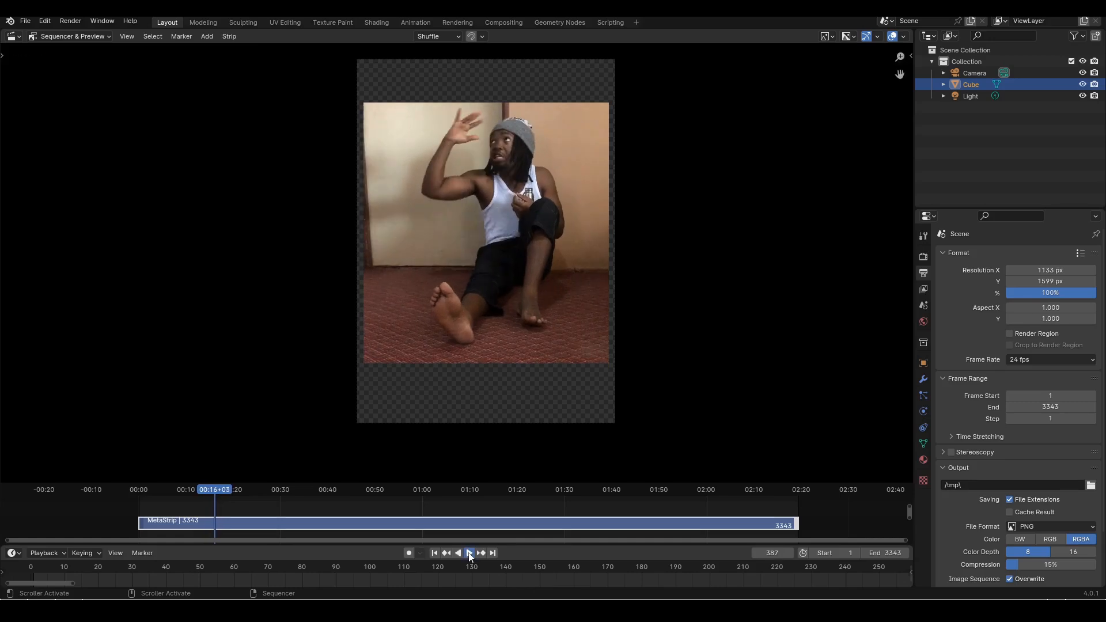
pyautogui.click(470, 555)
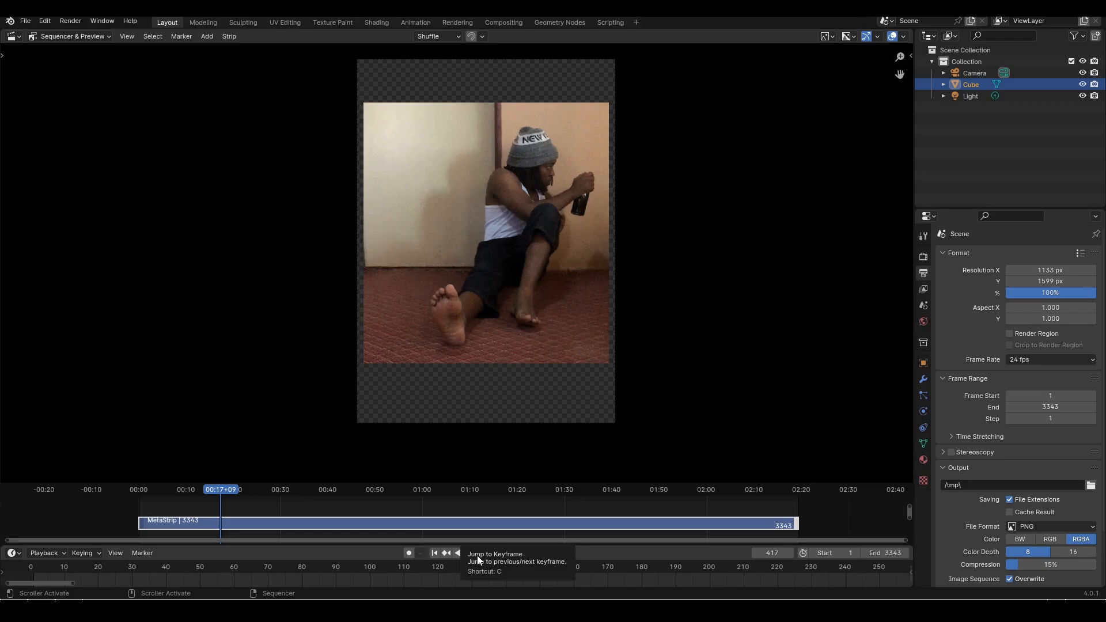
pyautogui.click(470, 554)
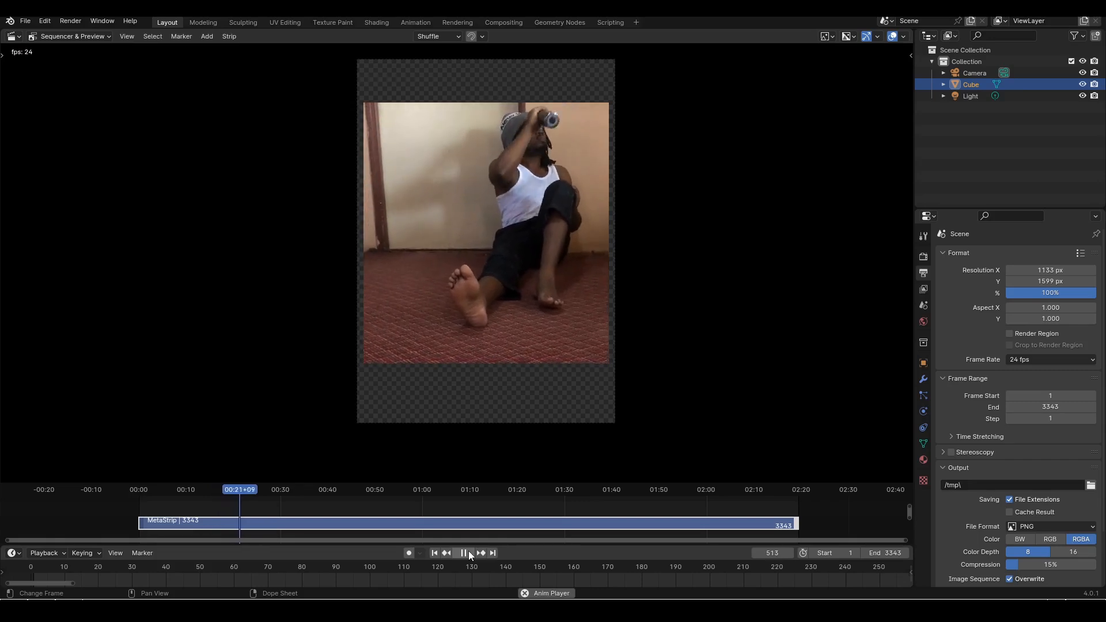
pyautogui.click(470, 554)
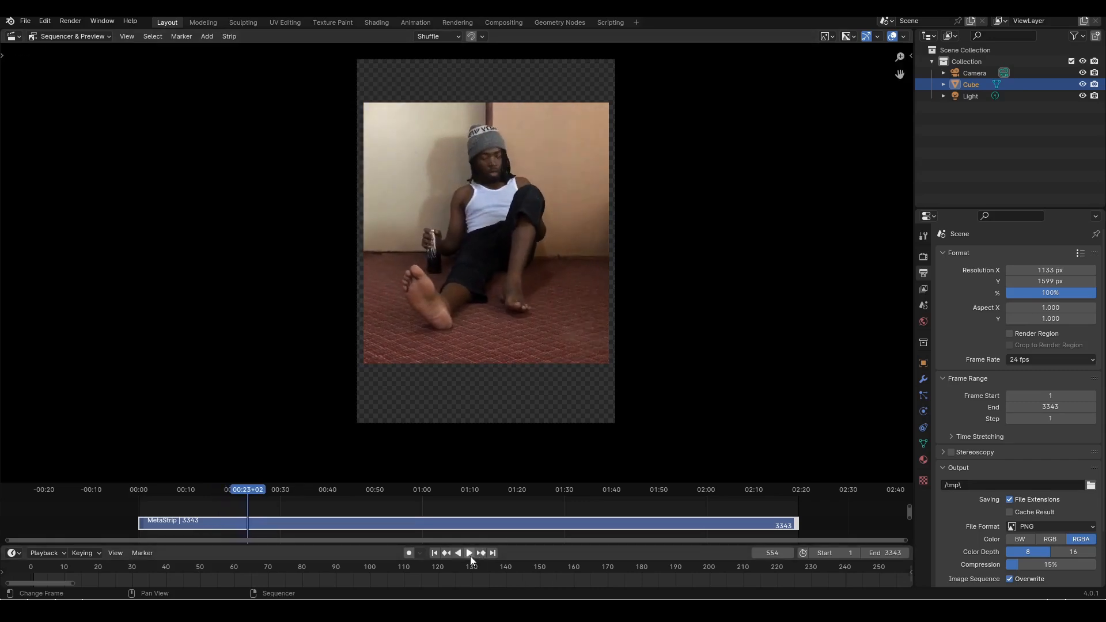
# Play the reference video on to frame 750, then scrub the playhead back to frame 539 to review the section
pyautogui.click(470, 555)
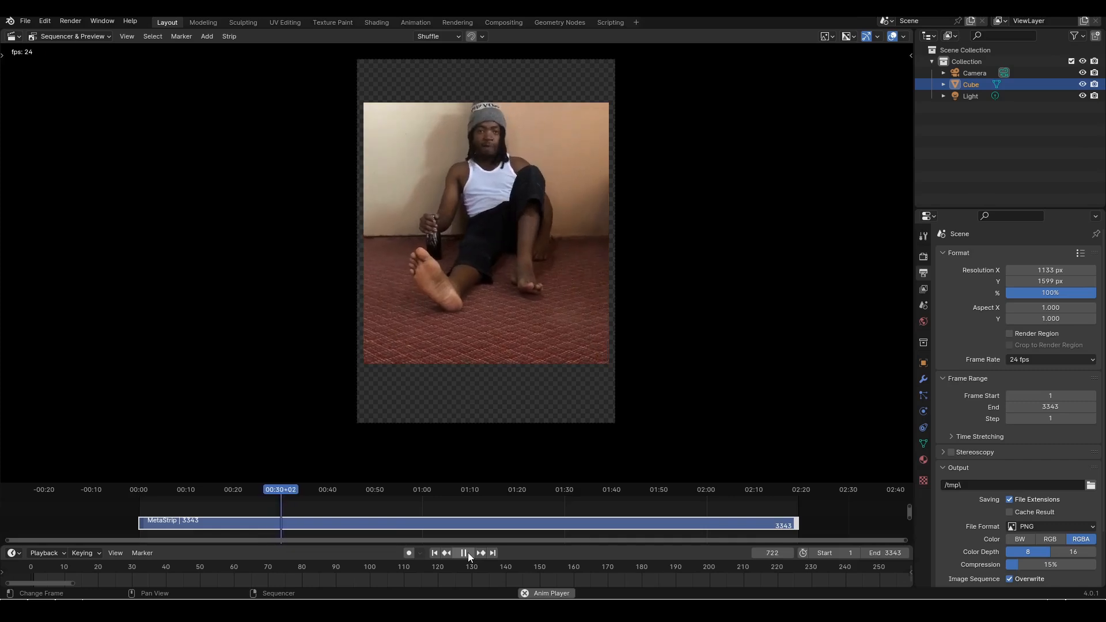
pyautogui.click(464, 553)
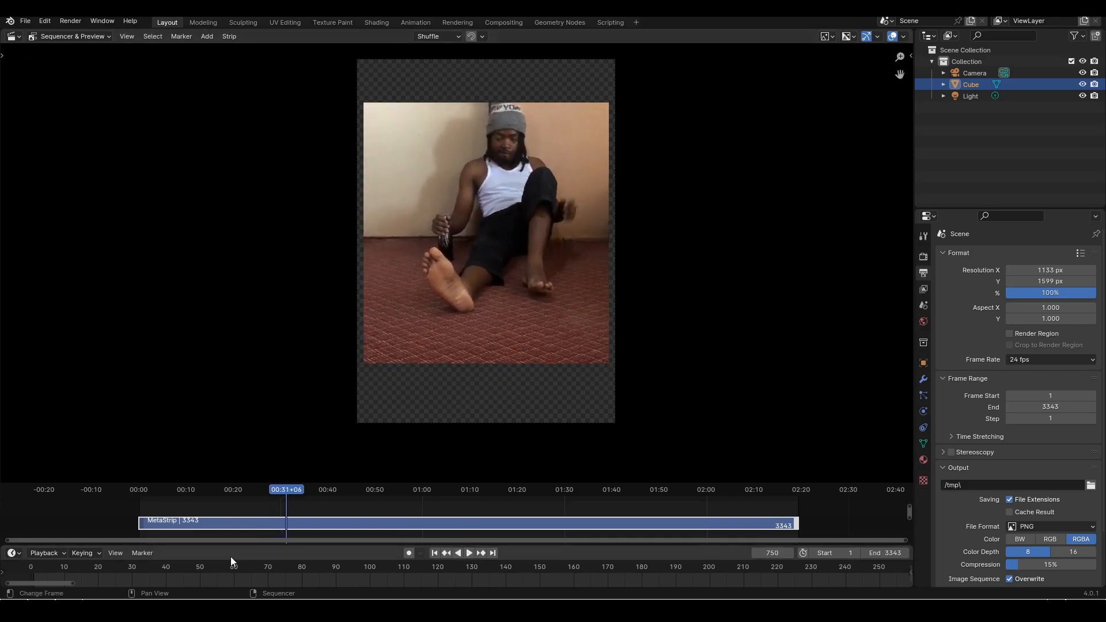
pyautogui.moveTo(282, 495); pyautogui.dragTo(276, 492)
pyautogui.press('space')
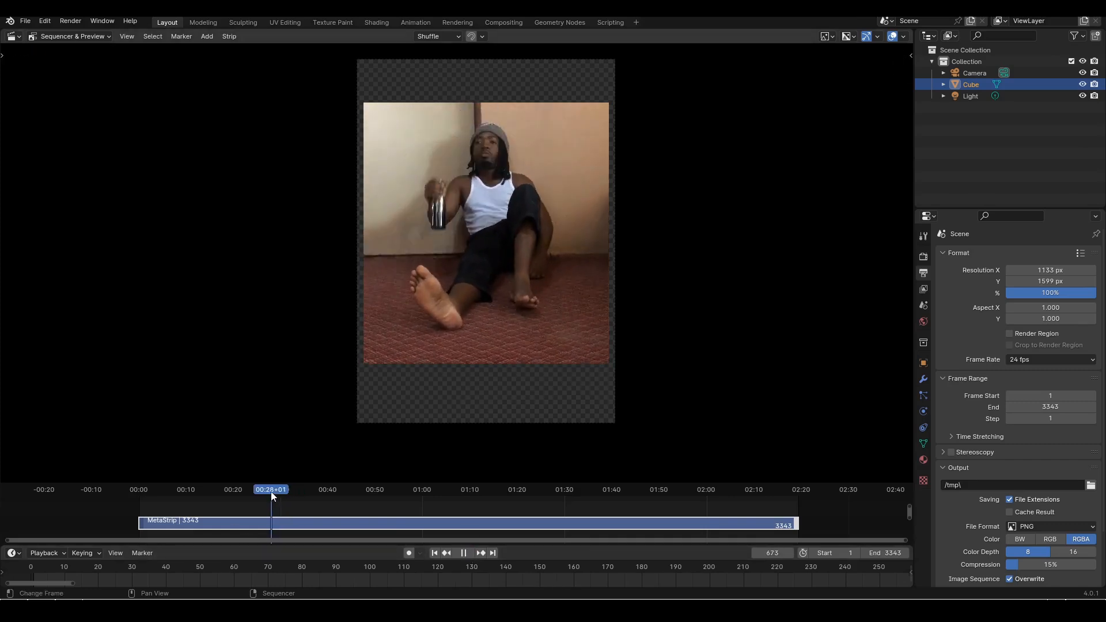
pyautogui.click(464, 553)
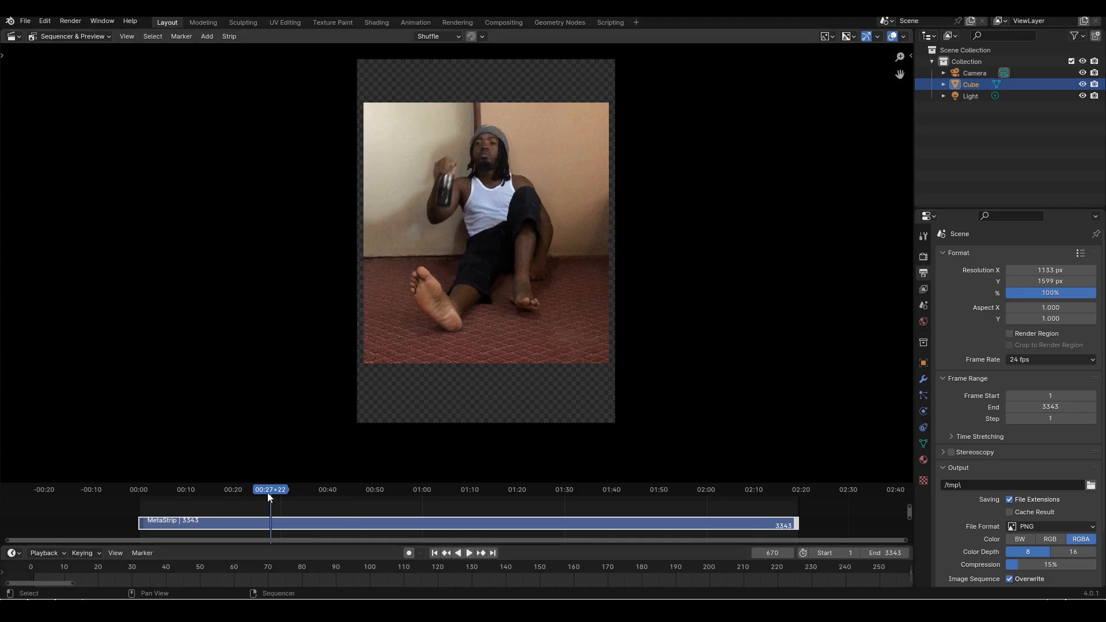
pyautogui.moveTo(268, 493); pyautogui.dragTo(244, 493)
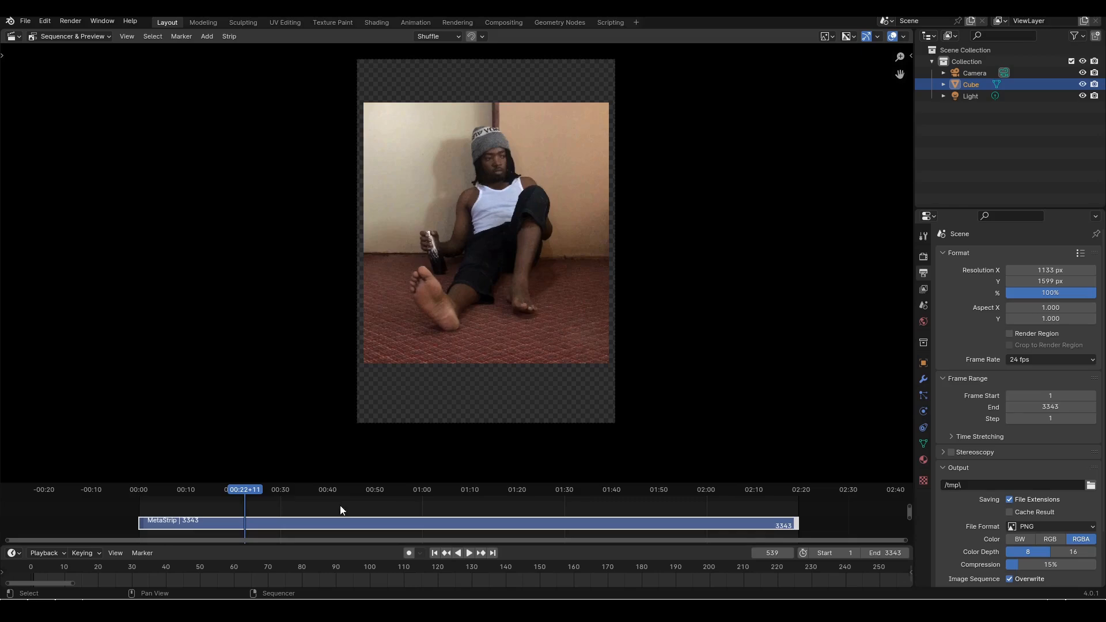
# Replay the reference video in short bursts from frame 539 to frame 729, examining how the bottle is raised and lowered
pyautogui.click(470, 553)
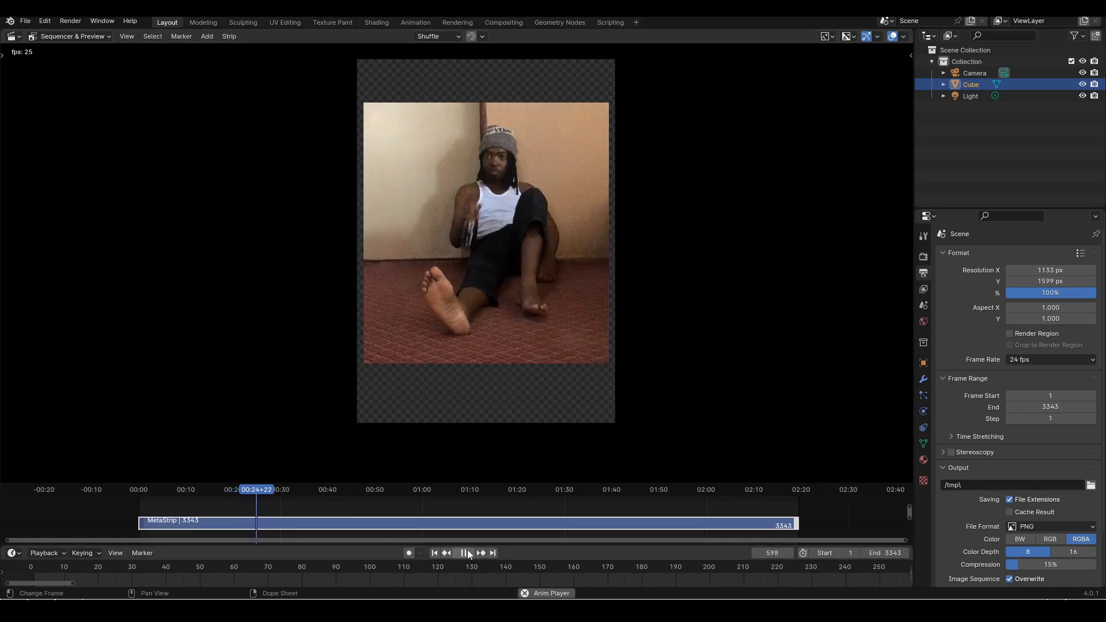
pyautogui.click(469, 553)
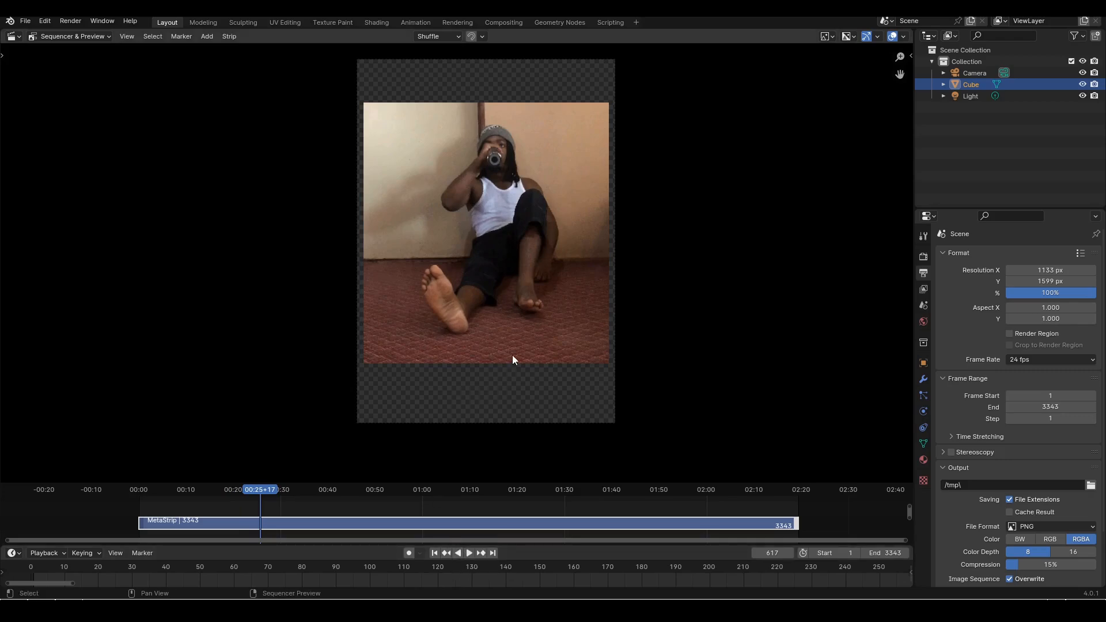
pyautogui.click(469, 553)
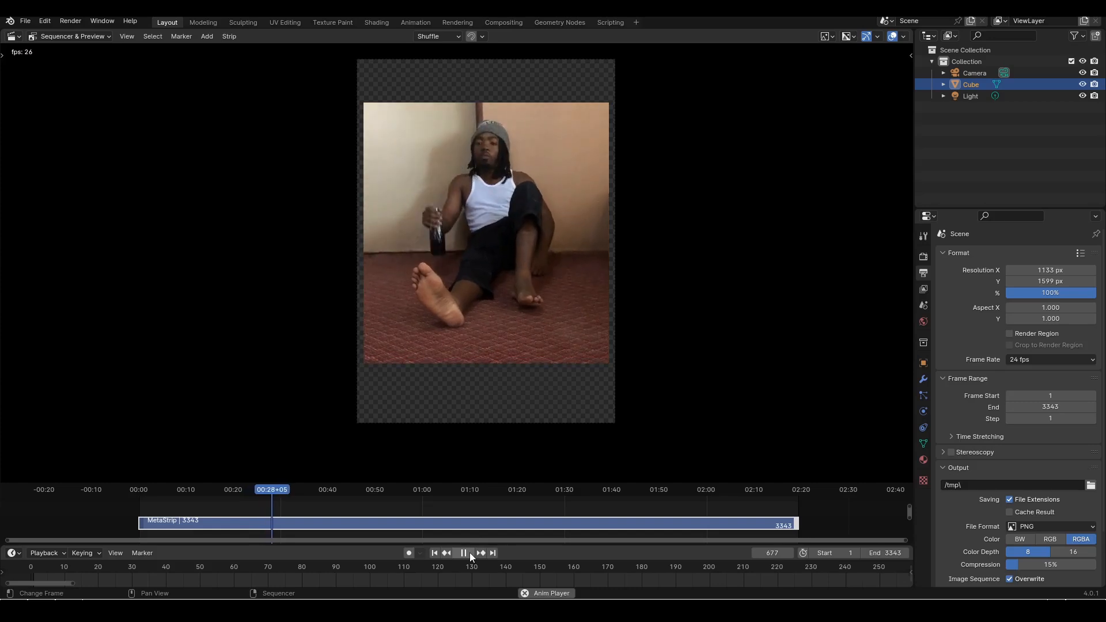
pyautogui.click(470, 554)
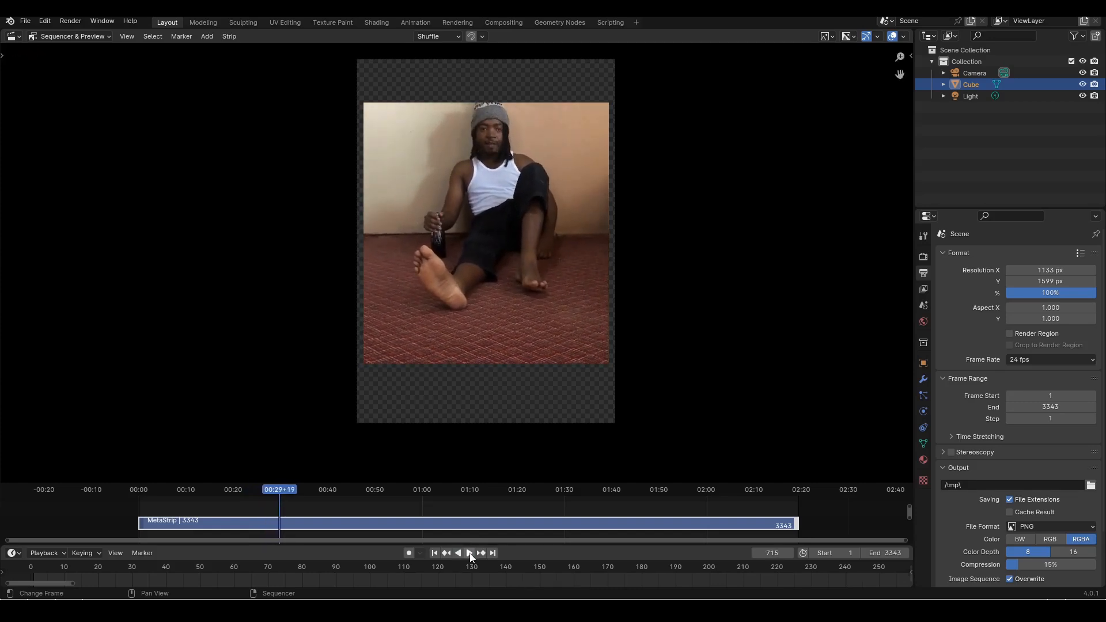
pyautogui.click(470, 554)
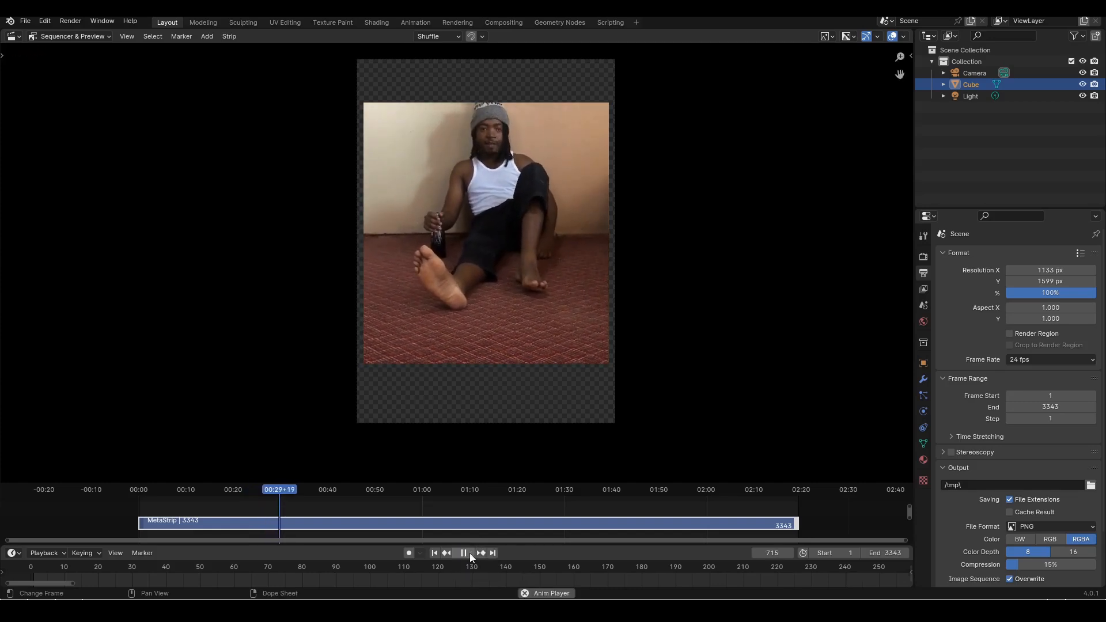
pyautogui.click(470, 554)
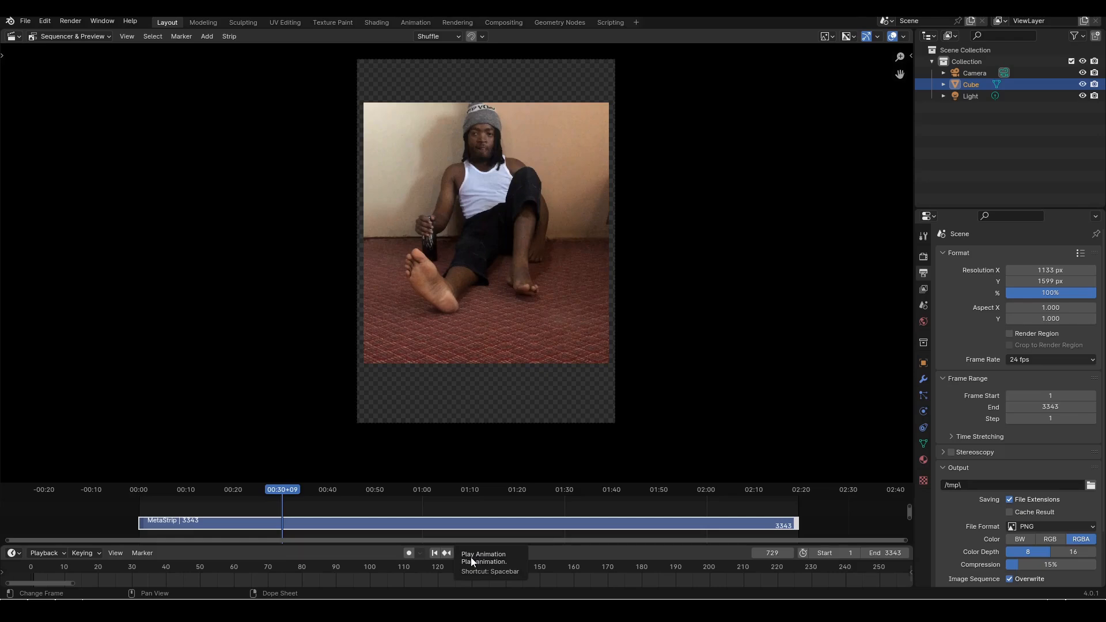
# Play the reference video from frame 729 to frame 933, then scrub back to about frame 907 to examine the bottle pose
pyautogui.click(470, 560)
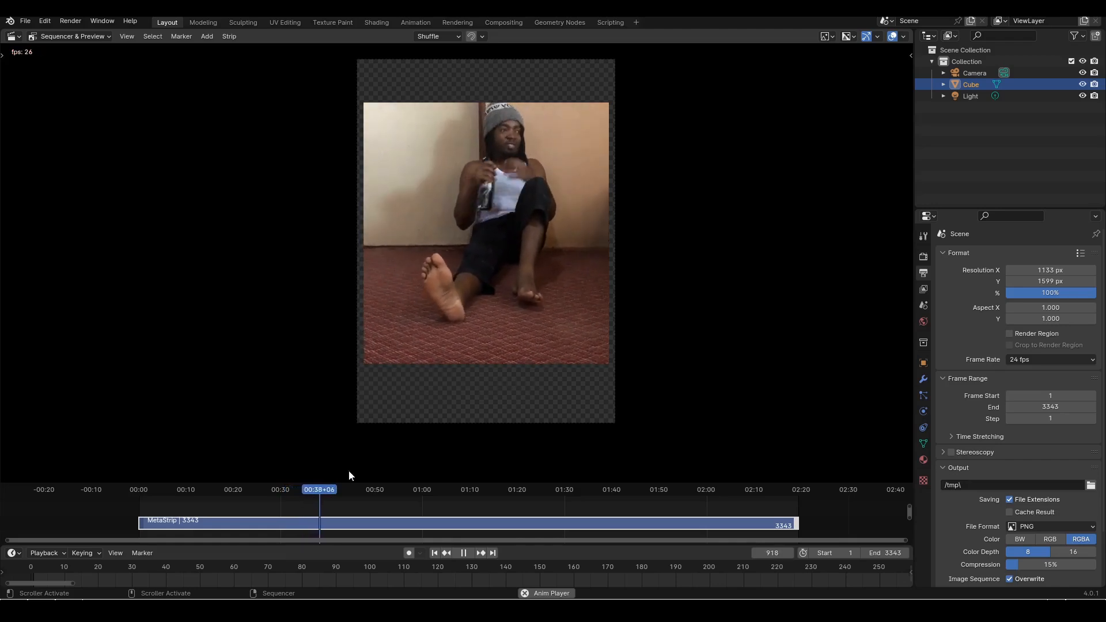
pyautogui.click(463, 552)
pyautogui.click(463, 552)
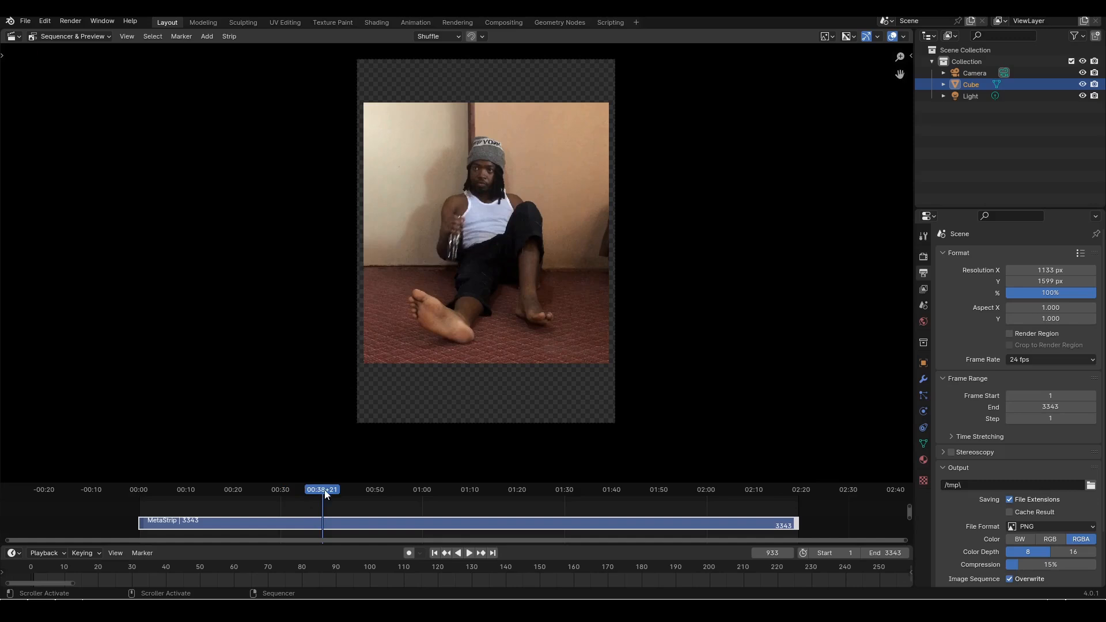
pyautogui.moveTo(326, 494); pyautogui.dragTo(316, 493)
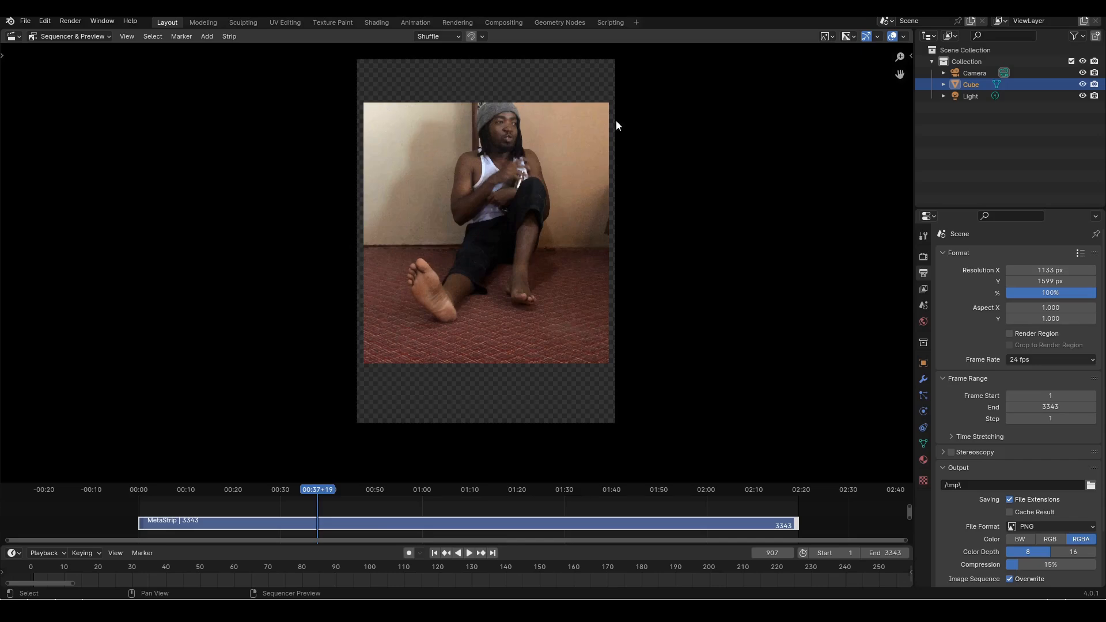
# Review the reference video from around frame 907 to frame 1875, pausing at frame 1293 to examine the seated pose
pyautogui.press('space')
pyautogui.click(311, 488)
pyautogui.click(465, 553)
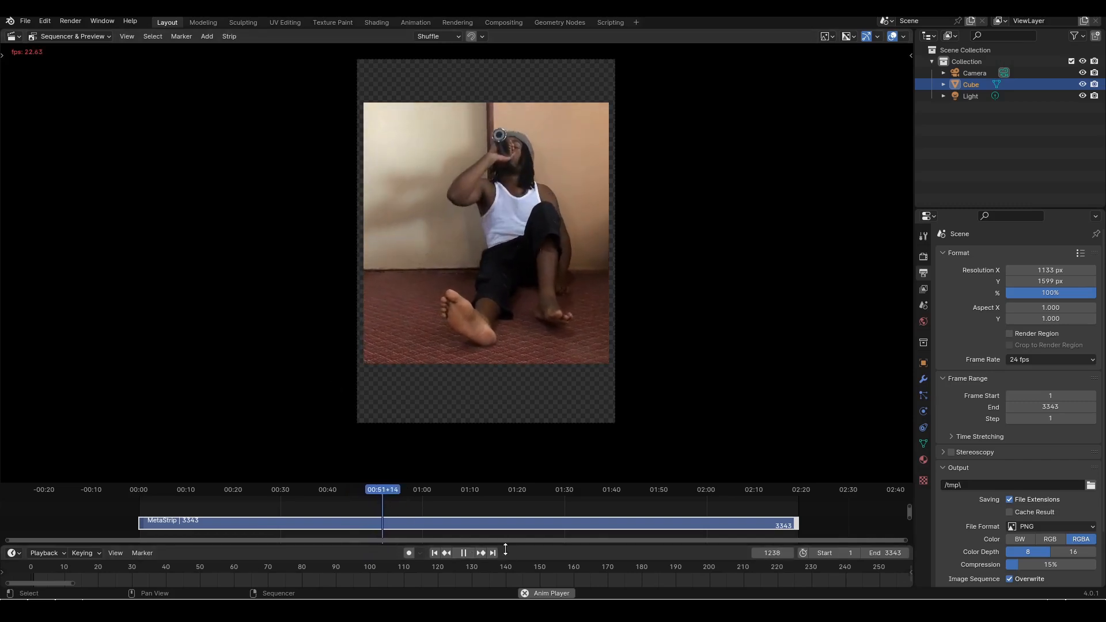
pyautogui.click(465, 554)
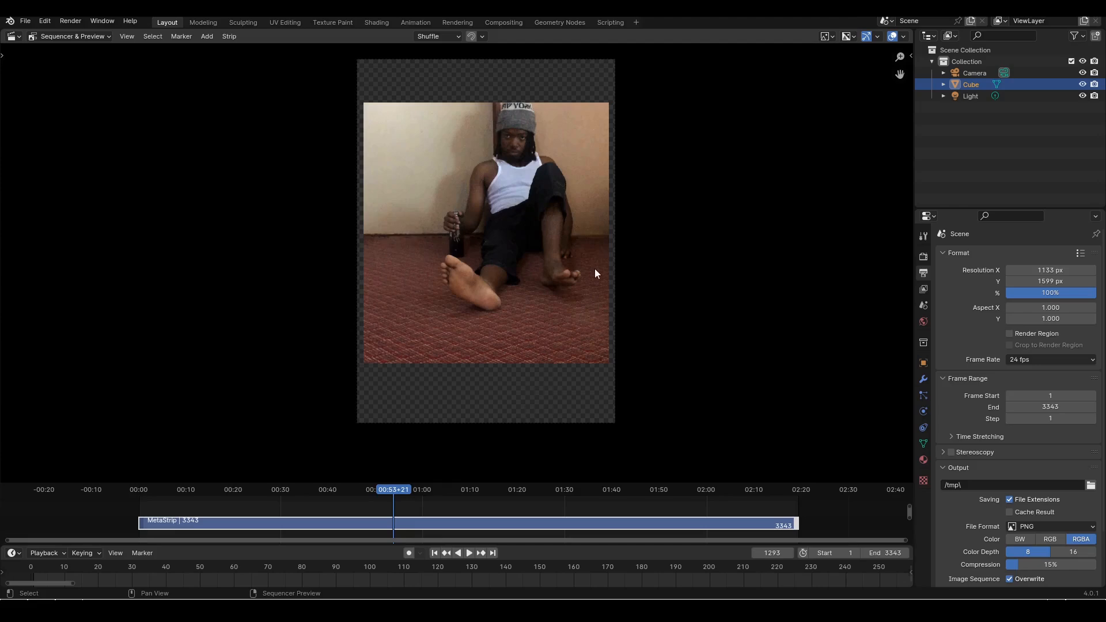
pyautogui.click(469, 554)
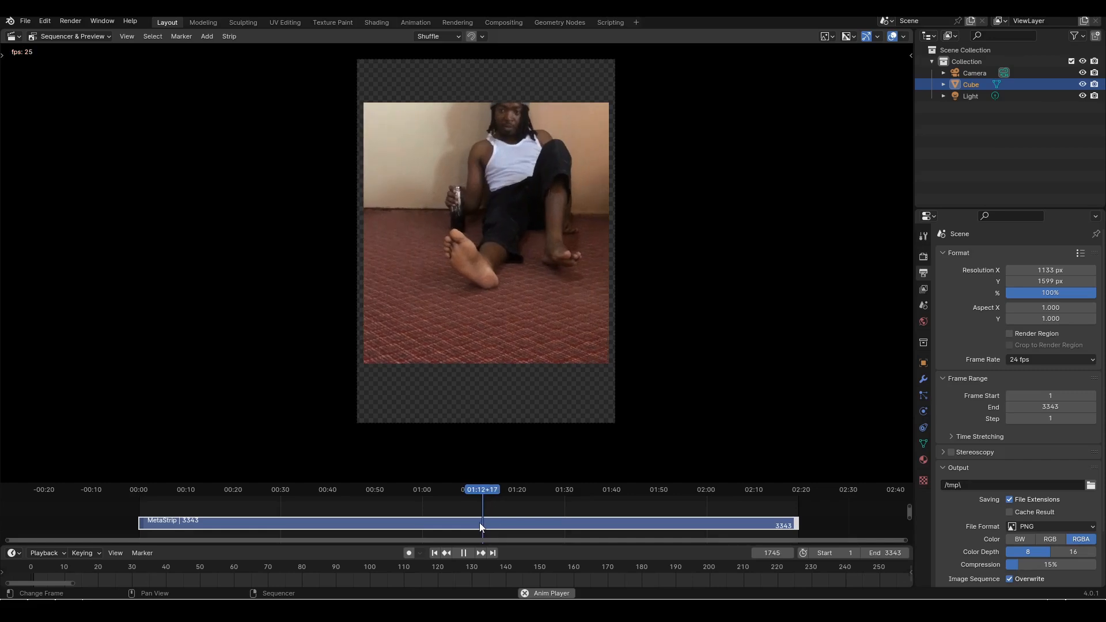
pyautogui.click(464, 554)
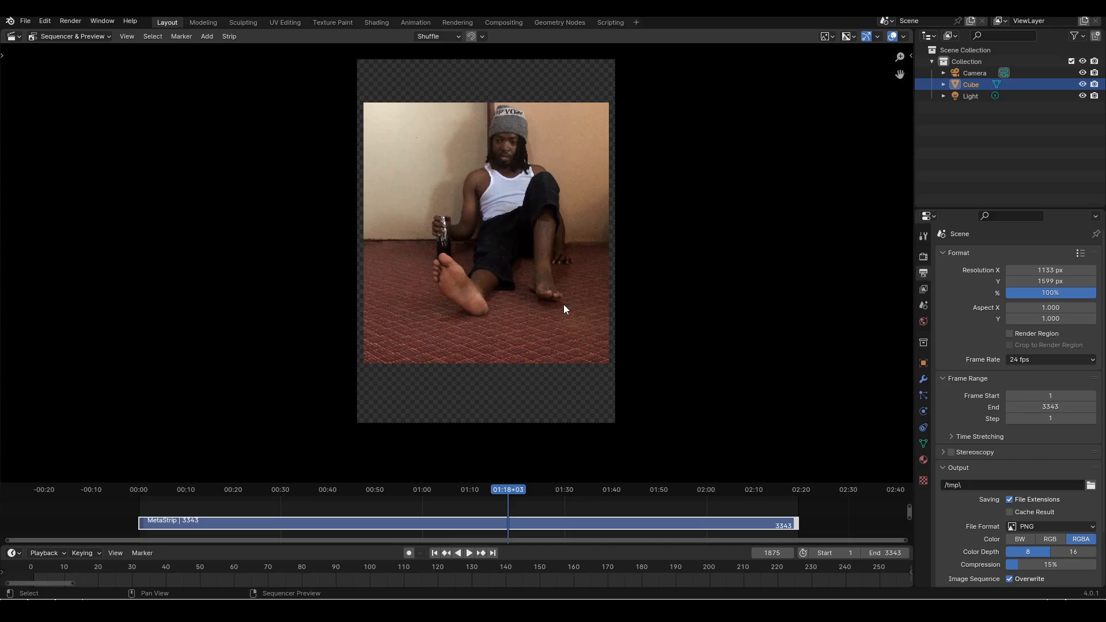
# Play the reference video from frame 1875 to frame 2416, pausing around the drinking pose, then move the playhead back to frame 2391
pyautogui.click(469, 554)
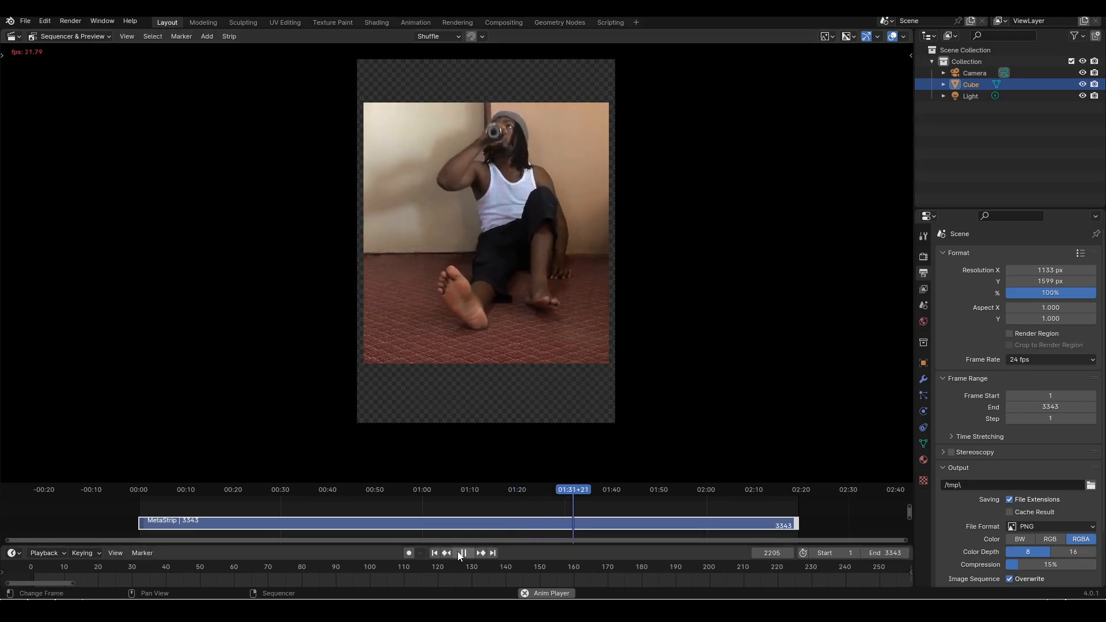
pyautogui.press('space')
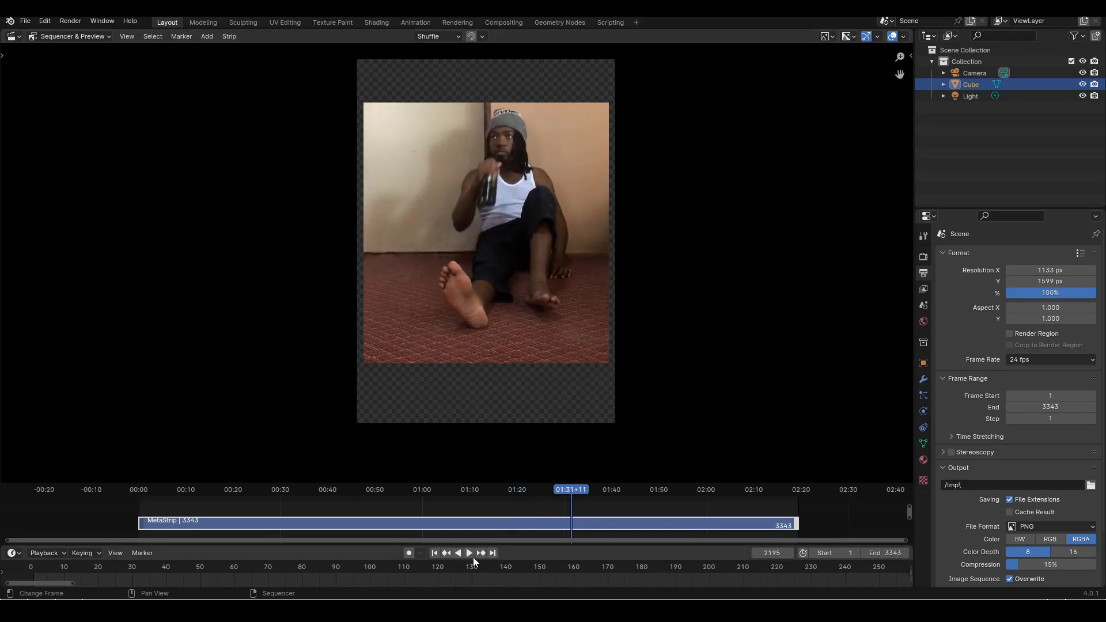
pyautogui.click(472, 554)
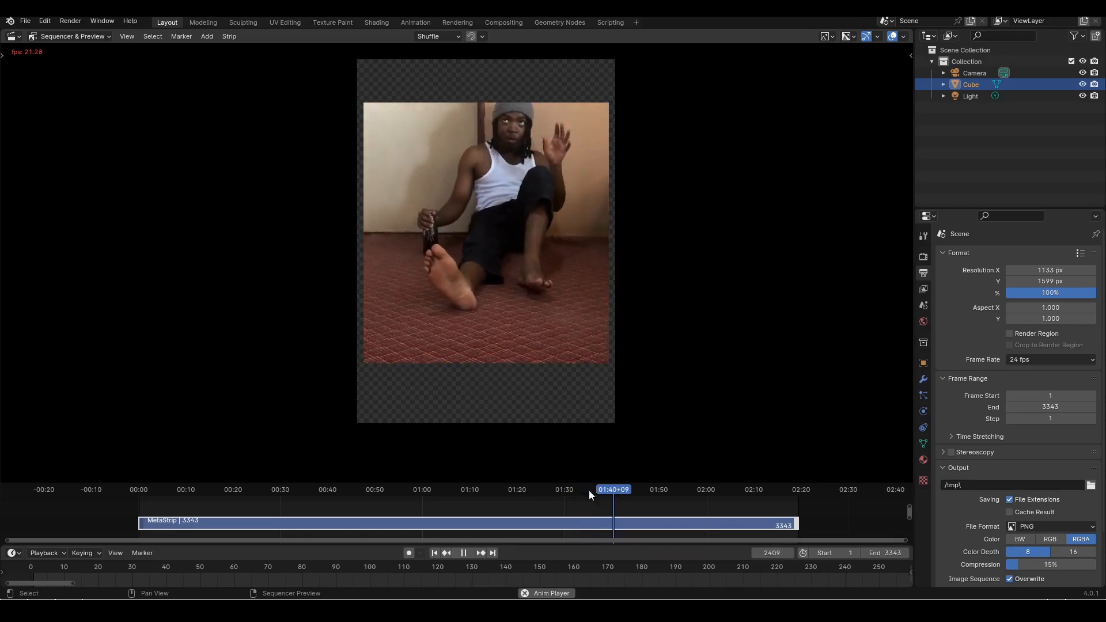
pyautogui.moveTo(612, 490); pyautogui.dragTo(597, 493)
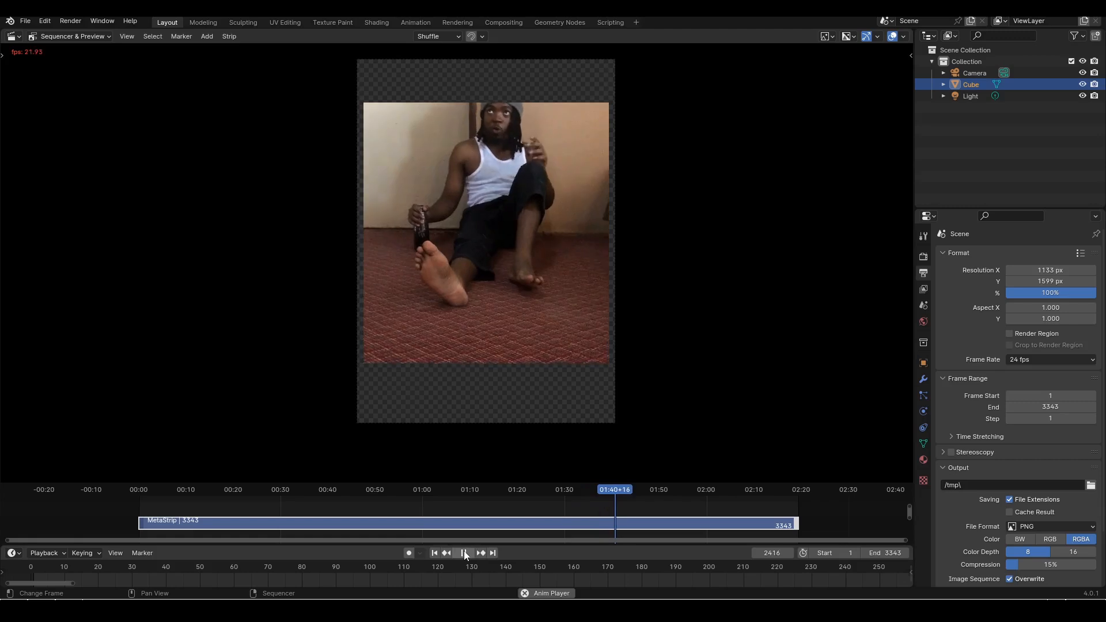
pyautogui.click(465, 554)
pyautogui.click(610, 494)
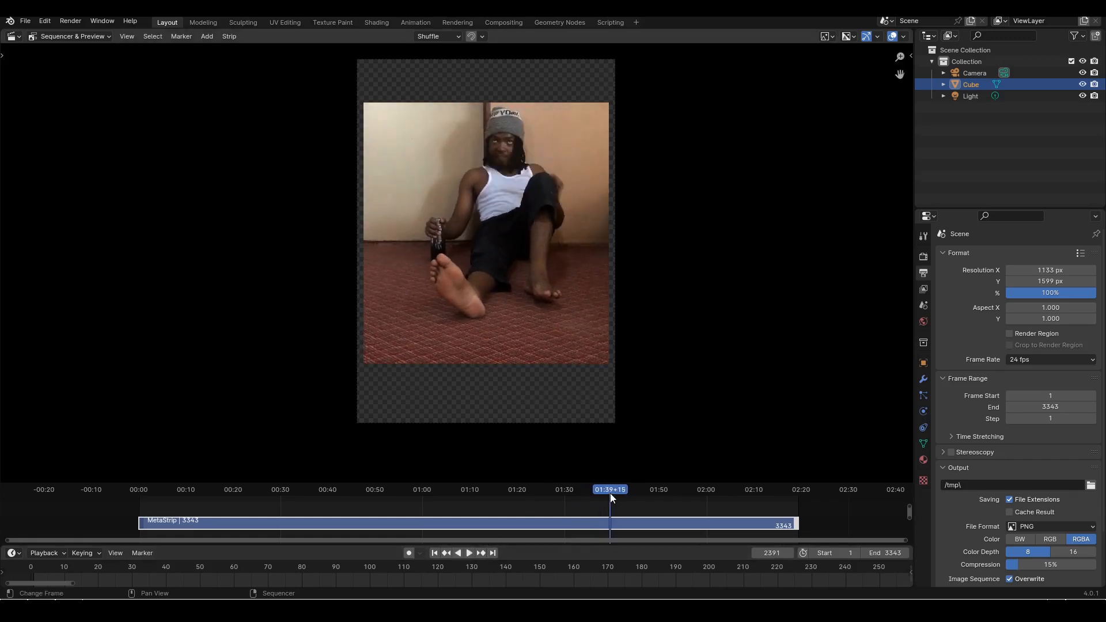
# Watch the reference video from frame 2391 to its end, rewatching the bottle swing near frame 2849, then scrub near the start
pyautogui.click(471, 553)
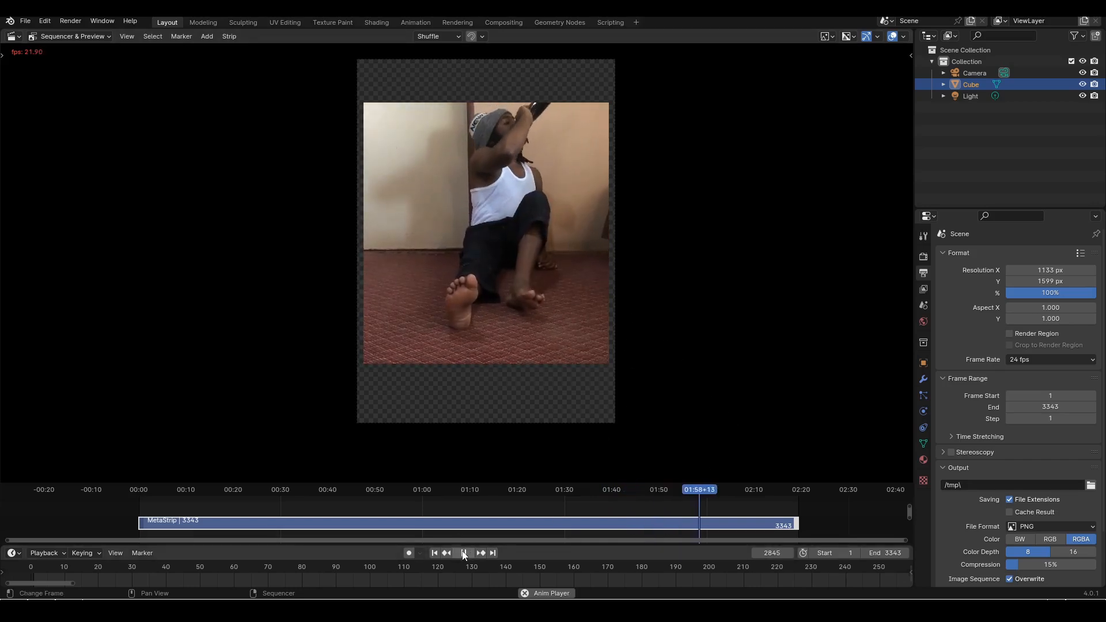
pyautogui.click(464, 553)
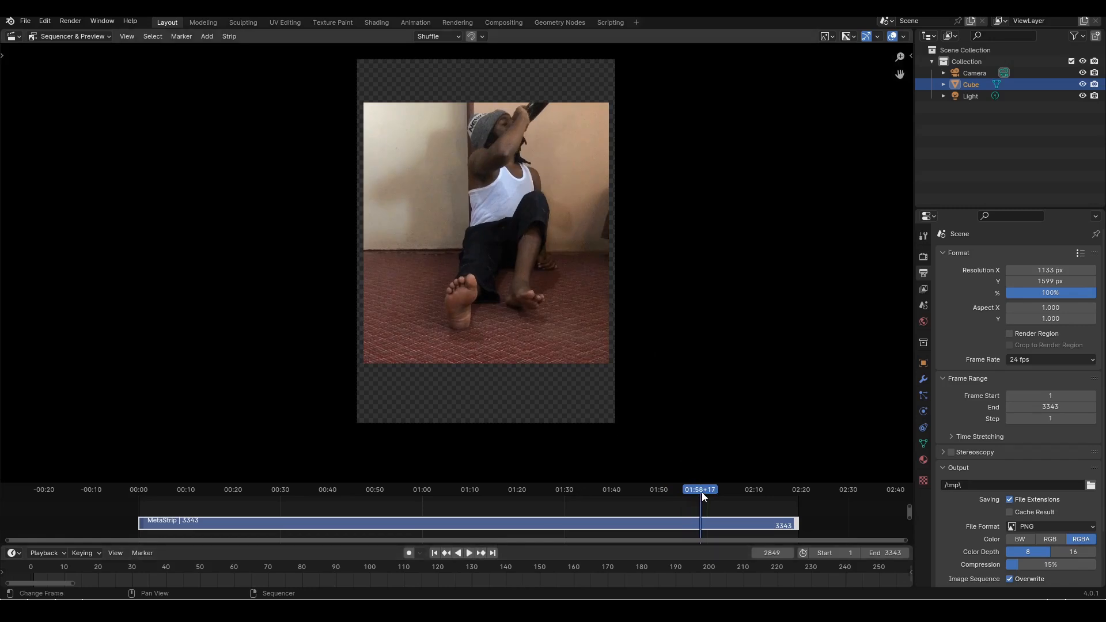
pyautogui.moveTo(702, 489); pyautogui.dragTo(686, 484)
pyautogui.press('space')
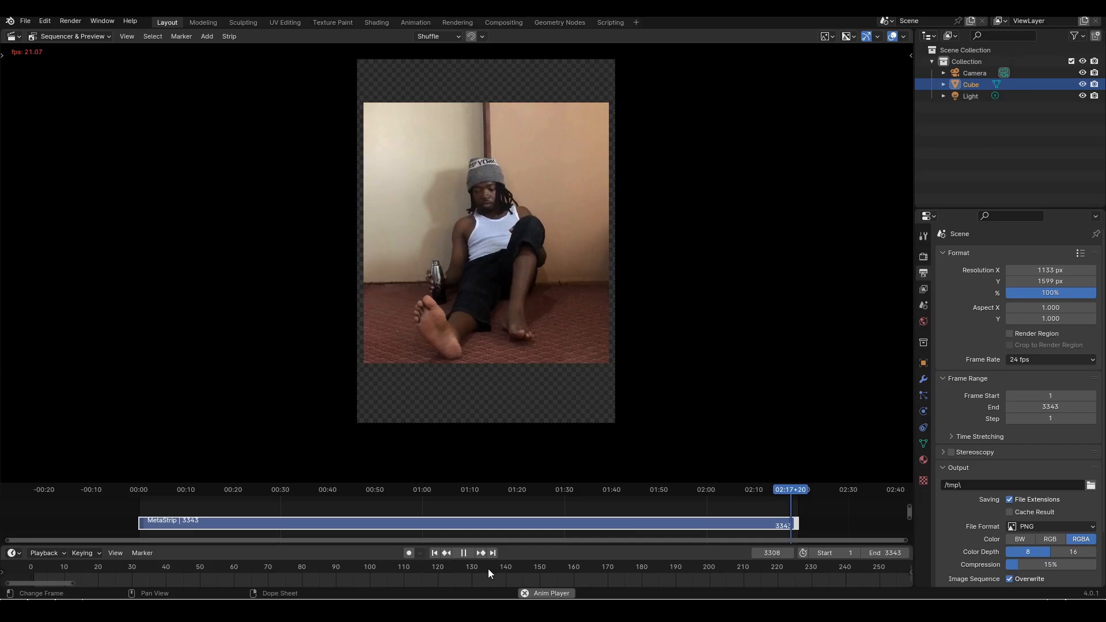
pyautogui.press('Escape')
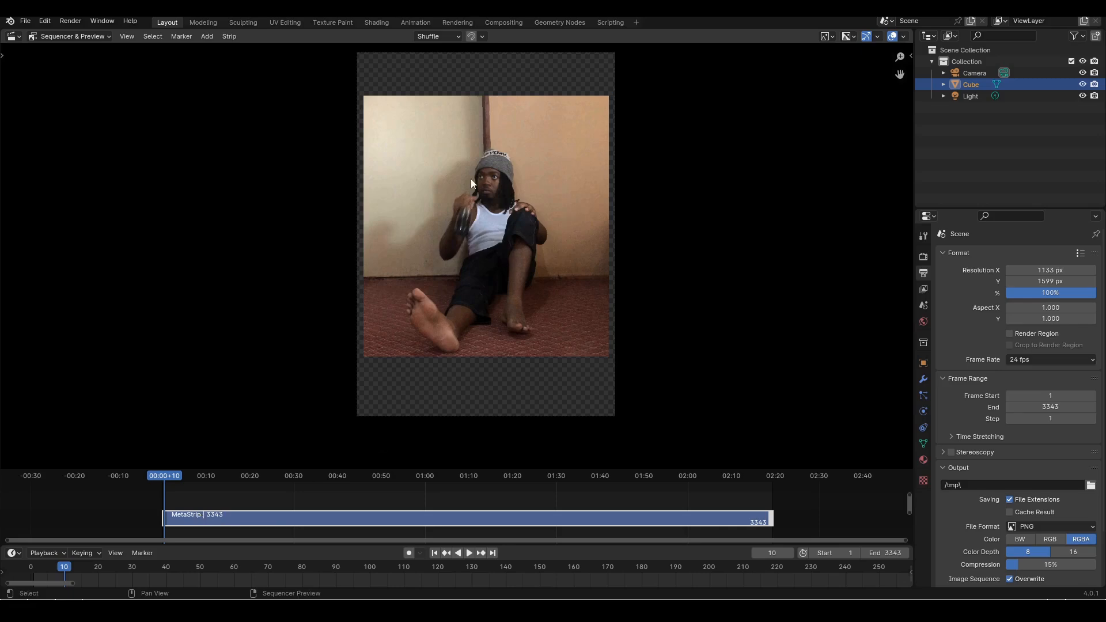
pyautogui.moveTo(179, 473); pyautogui.dragTo(188, 472)
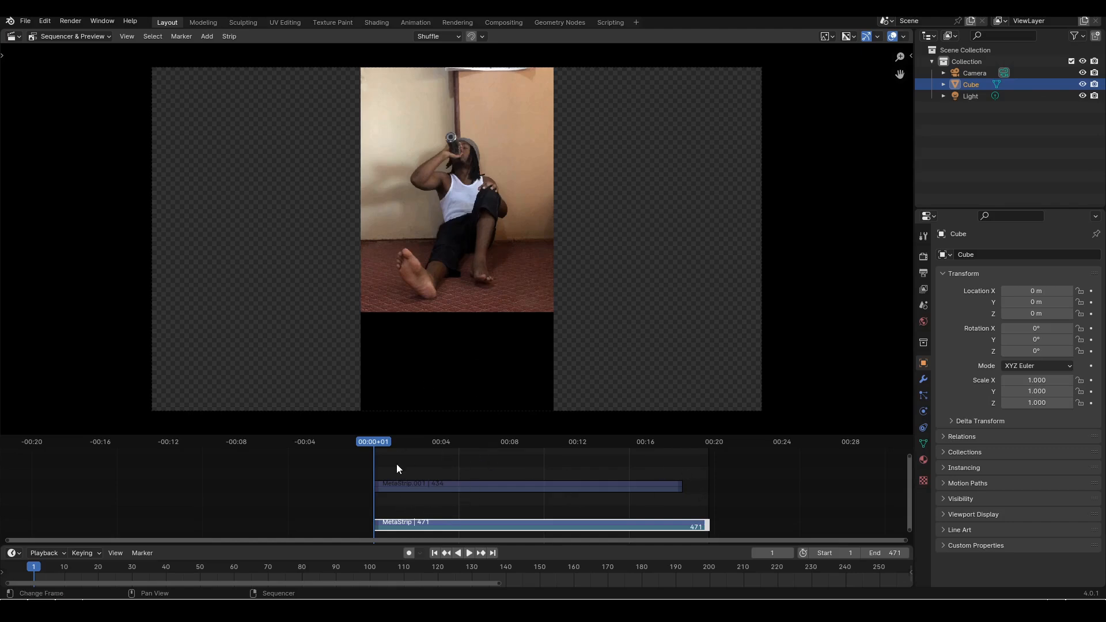
# Play the 471-frame edited reference from frame 1 through to about frame 460, with the preview enlarged to examine the acting
pyautogui.moveTo(506, 504); pyautogui.dragTo(510, 481, button='middle')
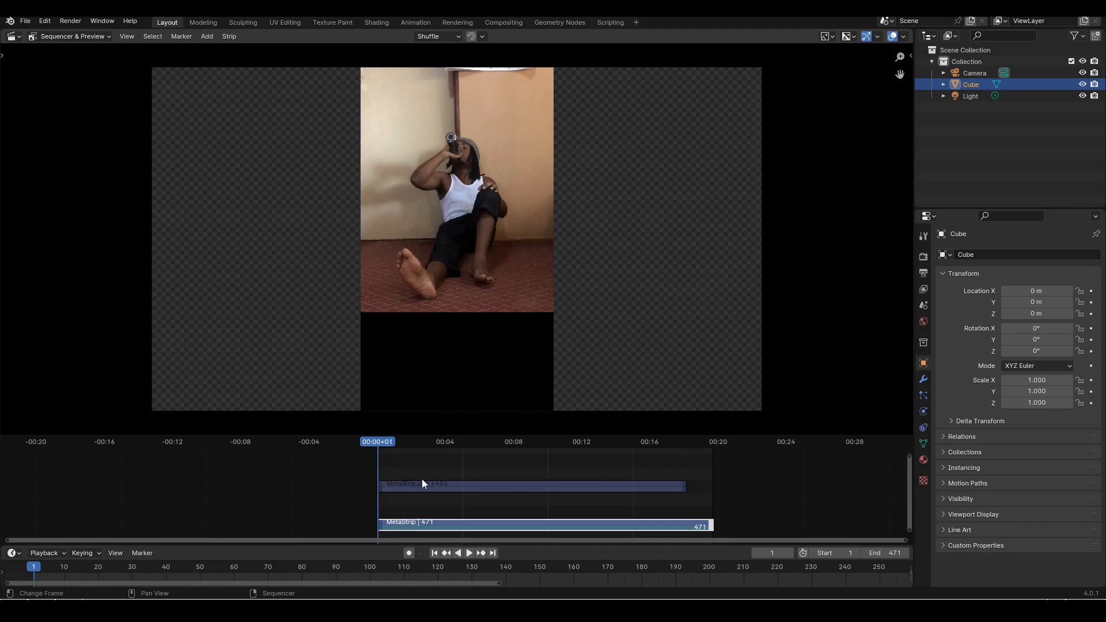
pyautogui.scroll(3, 443, 488)
pyautogui.scroll(-1, 494, 492)
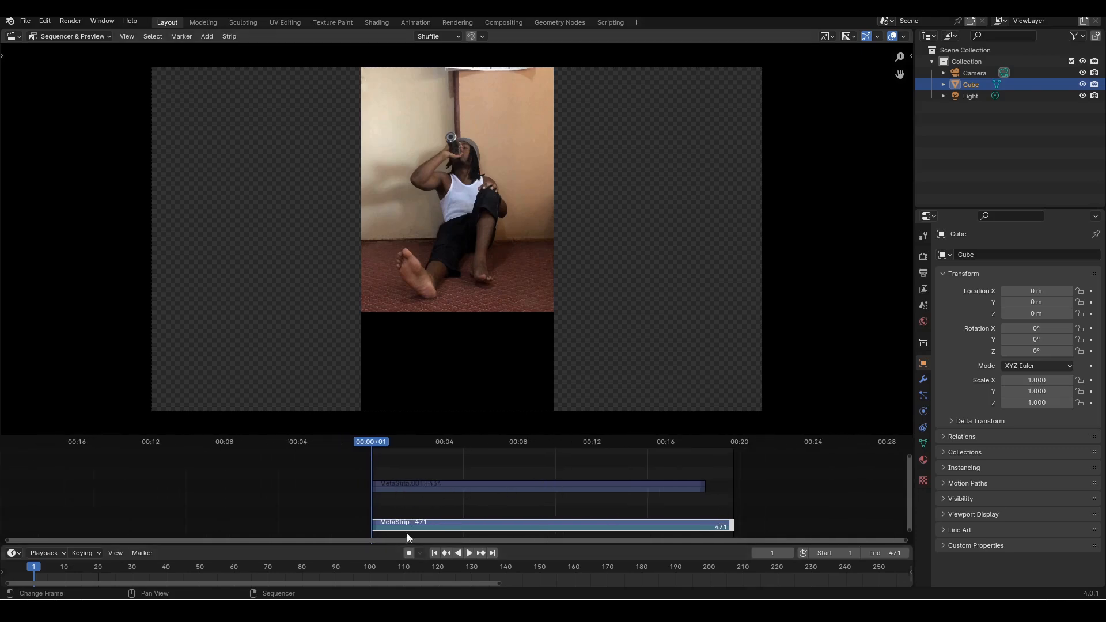
pyautogui.click(470, 553)
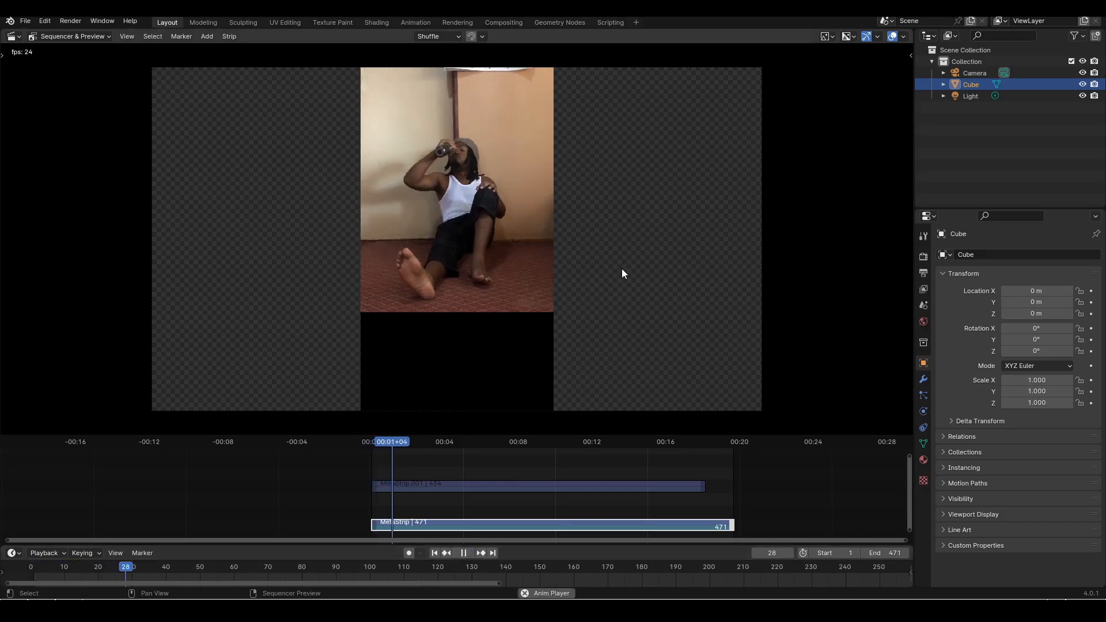
pyautogui.scroll(2, 672, 268)
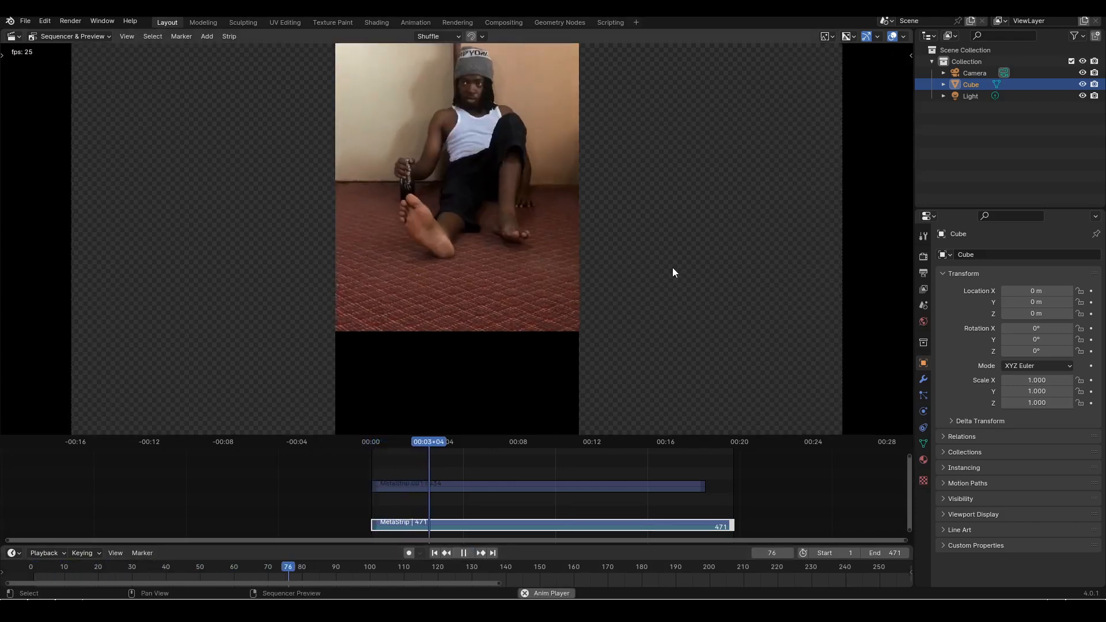
pyautogui.scroll(-2, 673, 267)
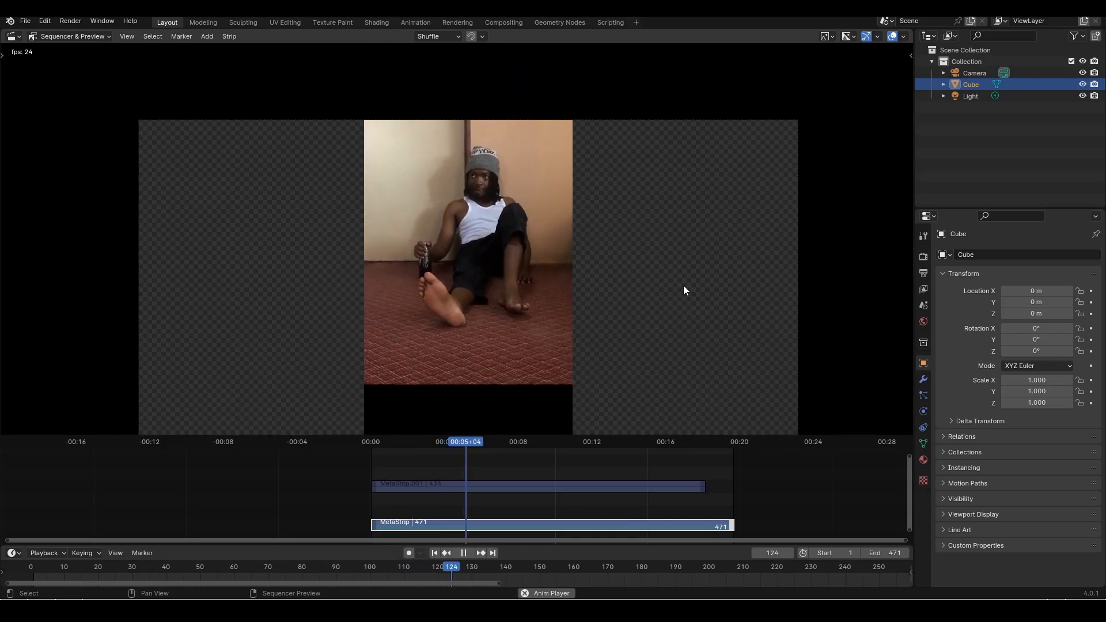
pyautogui.scroll(2, 684, 286)
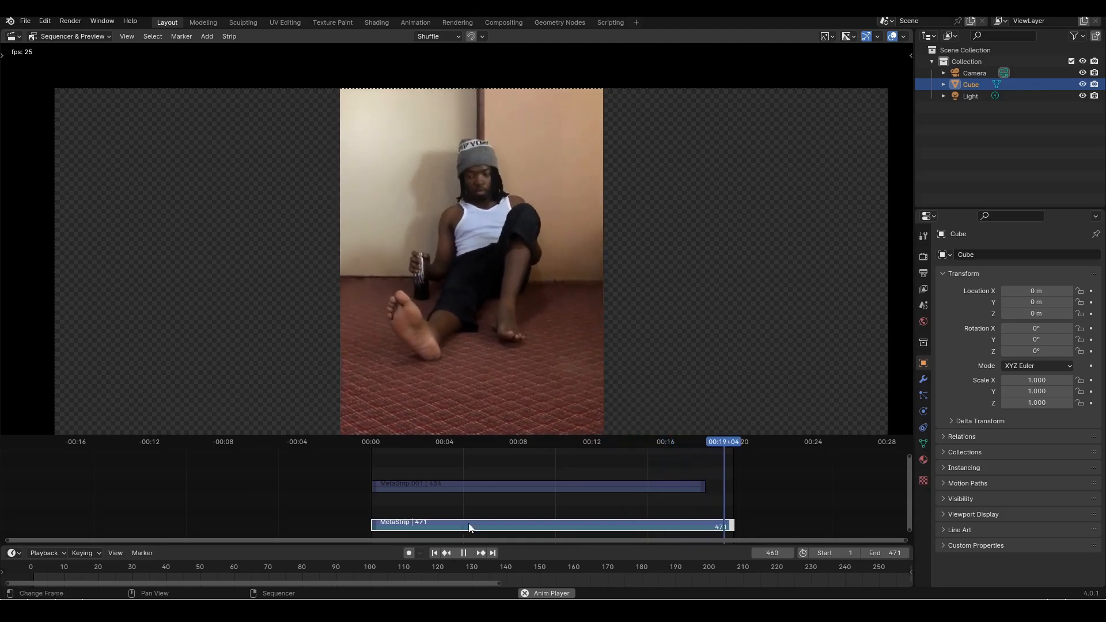
pyautogui.click(463, 553)
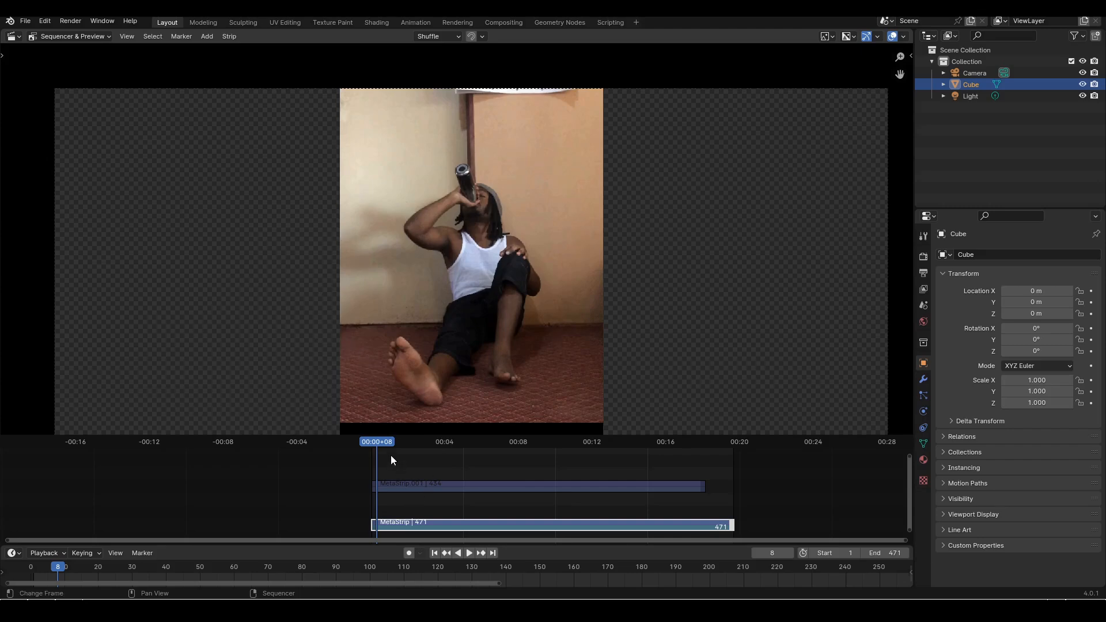
# Replay the opening of the edited reference in short bursts up to frame 108, examining how the bottle is lowered and the head turns
pyautogui.press('space')
pyautogui.press('Escape')
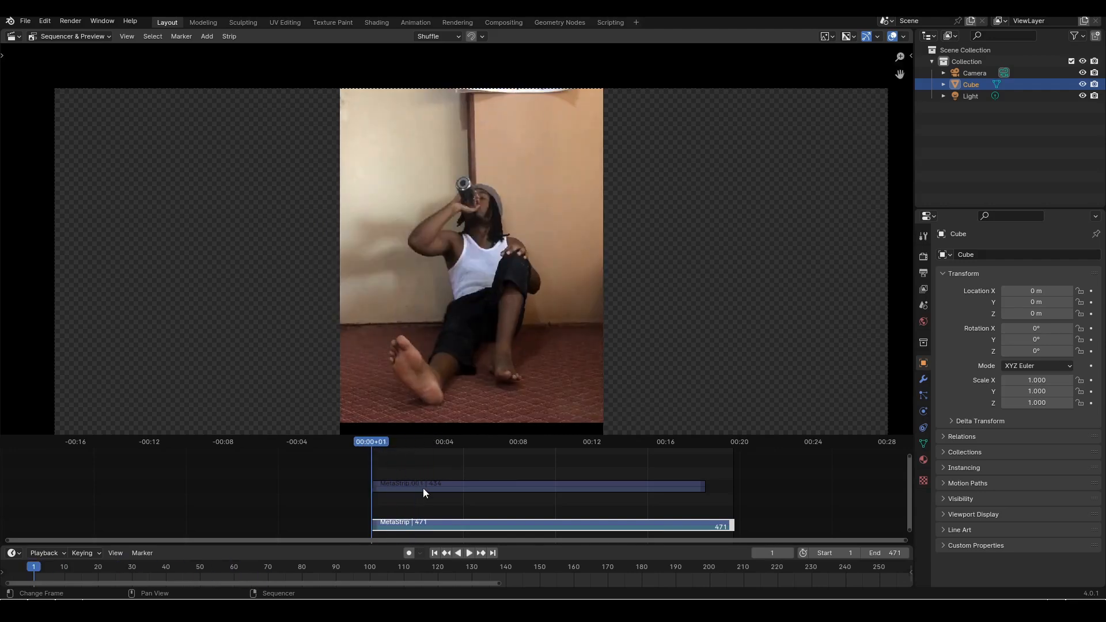
pyautogui.click(468, 554)
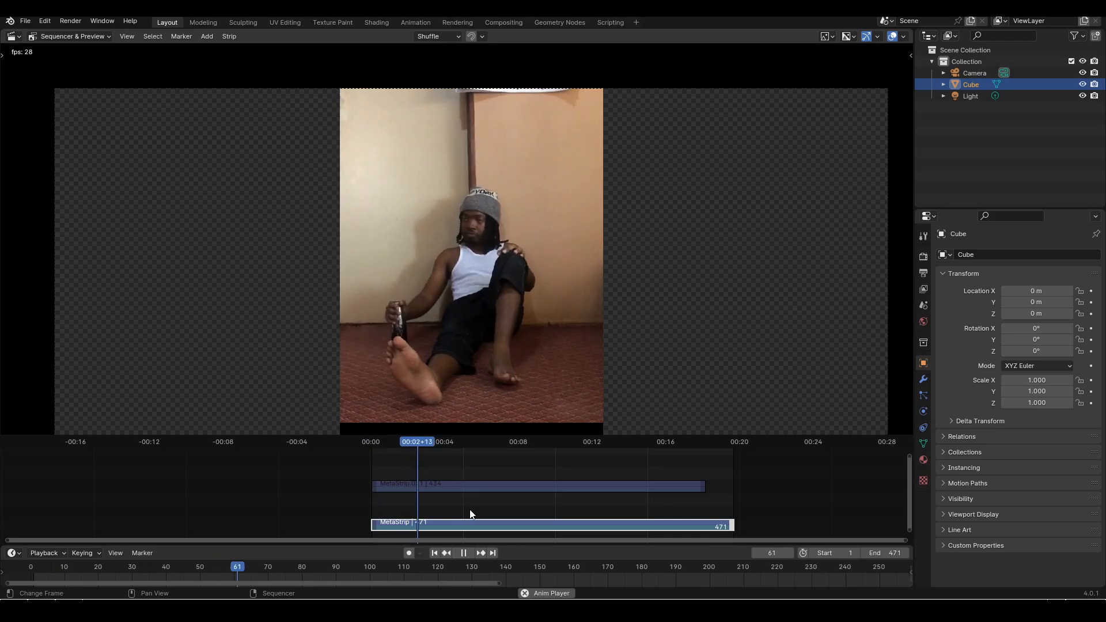
pyautogui.press('space')
pyautogui.moveTo(424, 453); pyautogui.dragTo(401, 442)
pyautogui.press('space')
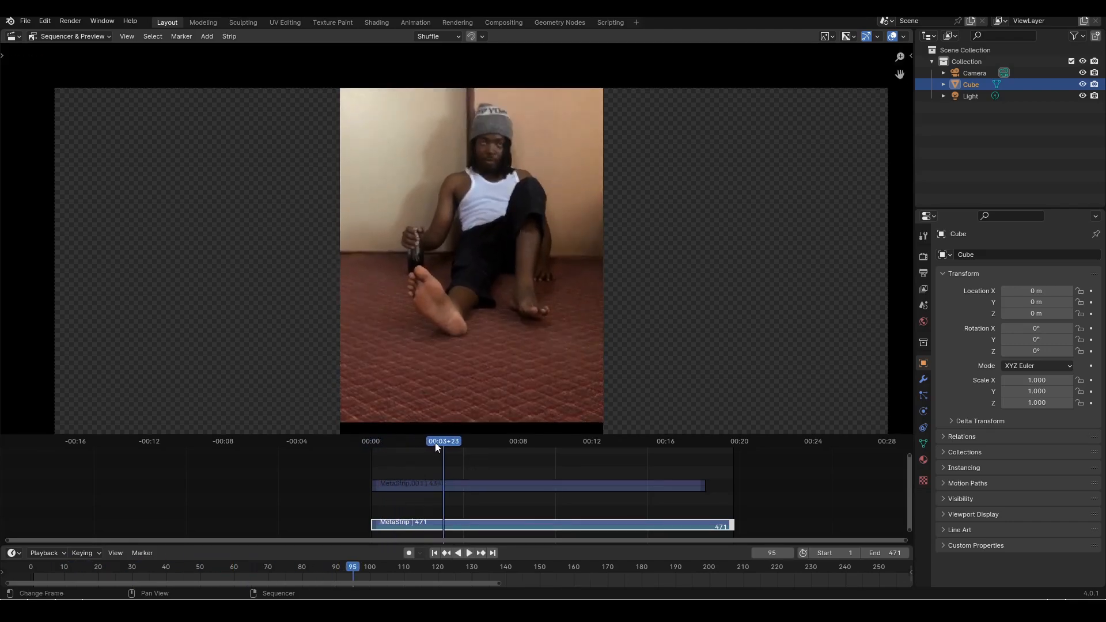
pyautogui.moveTo(435, 448)
pyautogui.mouseDown()
pyautogui.moveTo(413, 447)
pyautogui.moveTo(427, 447)
pyautogui.mouseUp()
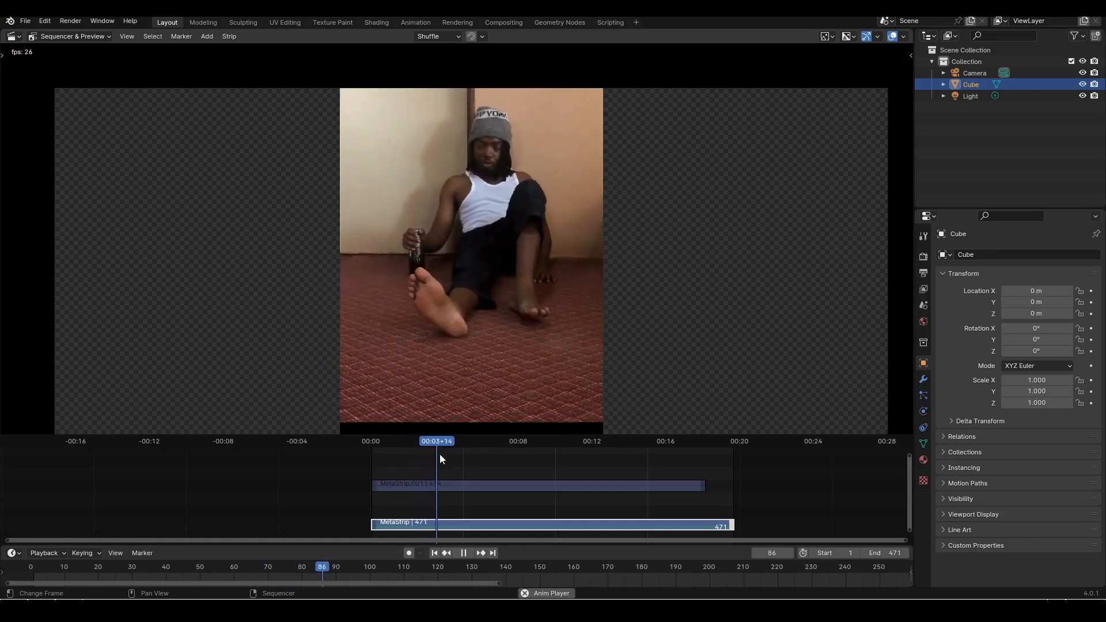
pyautogui.press('space')
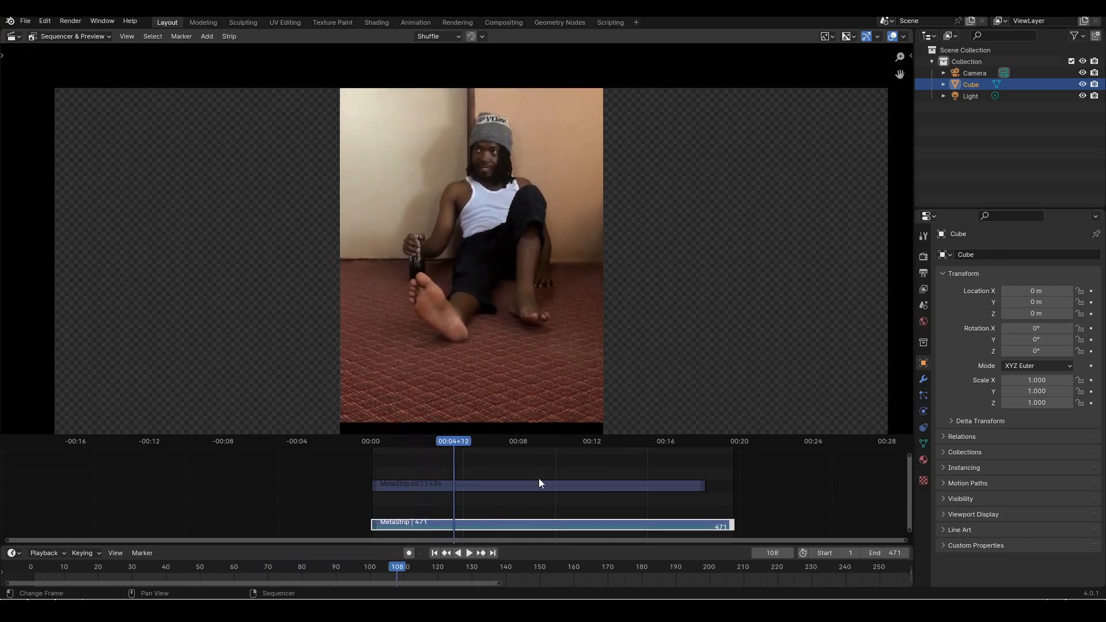
# Ungroup the 471-frame meta strip into its video and audio strips and mute the ref1.001 audio strip
pyautogui.scroll(2, 539, 483)
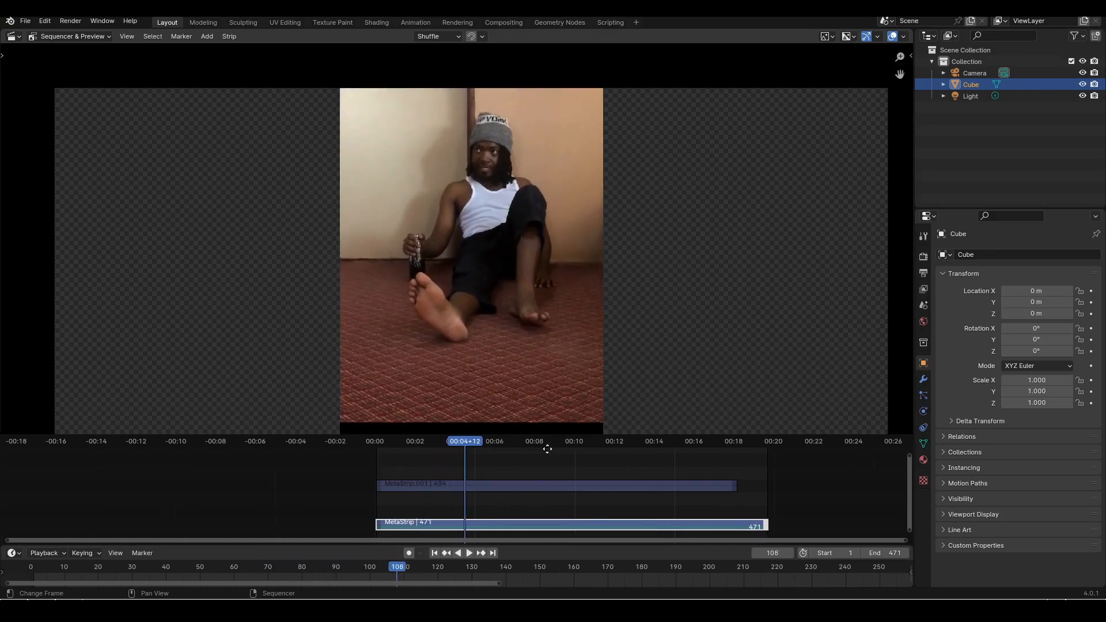
pyautogui.rightClick(500, 520)
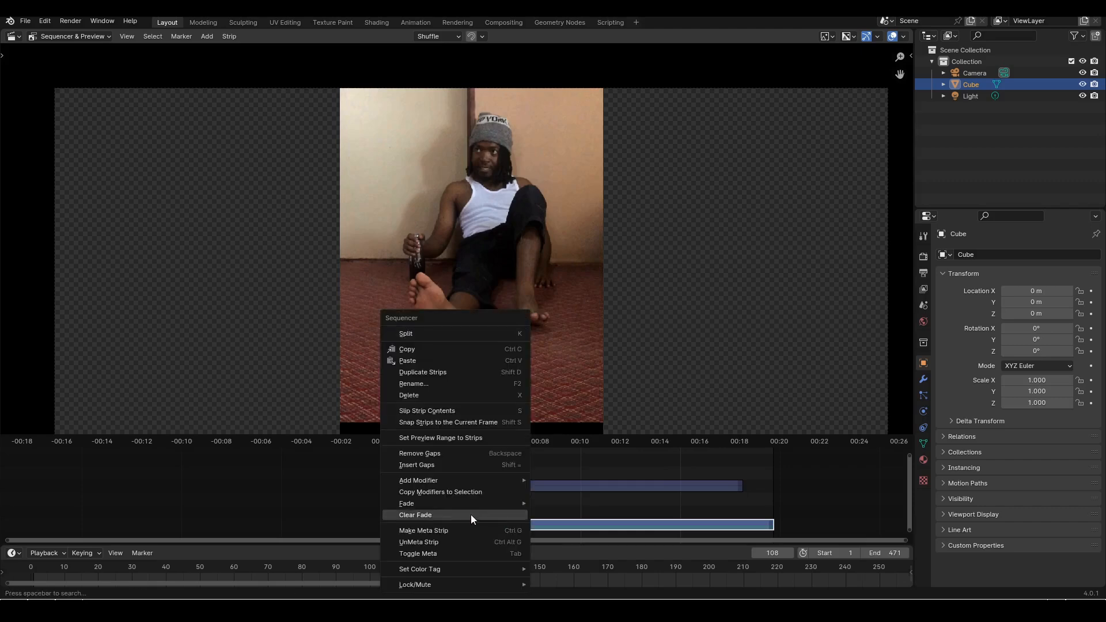
pyautogui.click(429, 542)
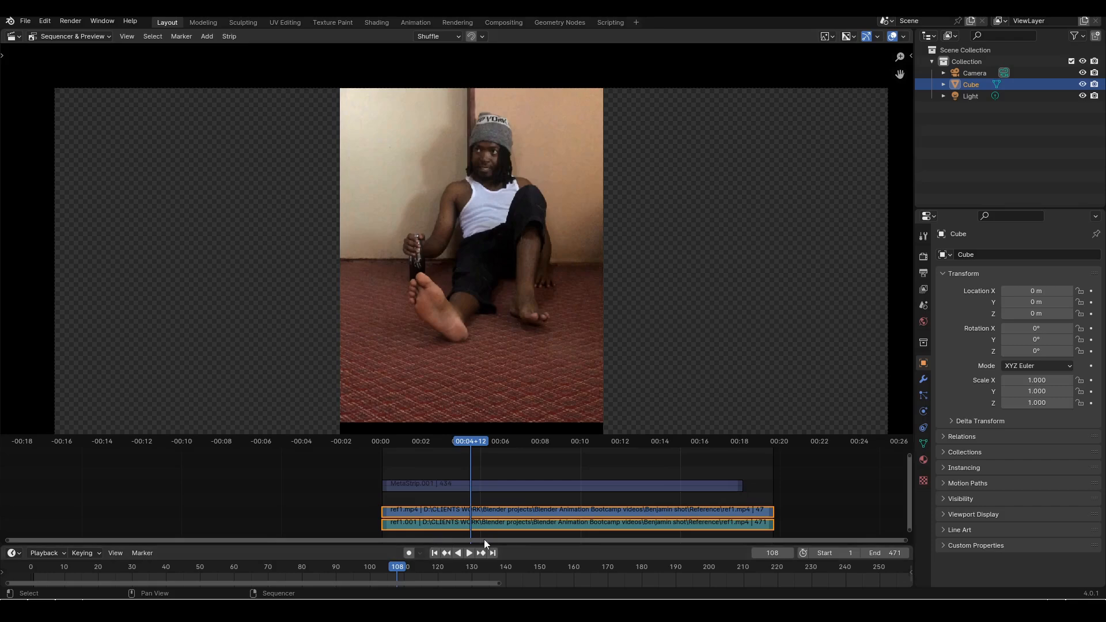
pyautogui.click(442, 526)
pyautogui.scroll(3, 515, 522)
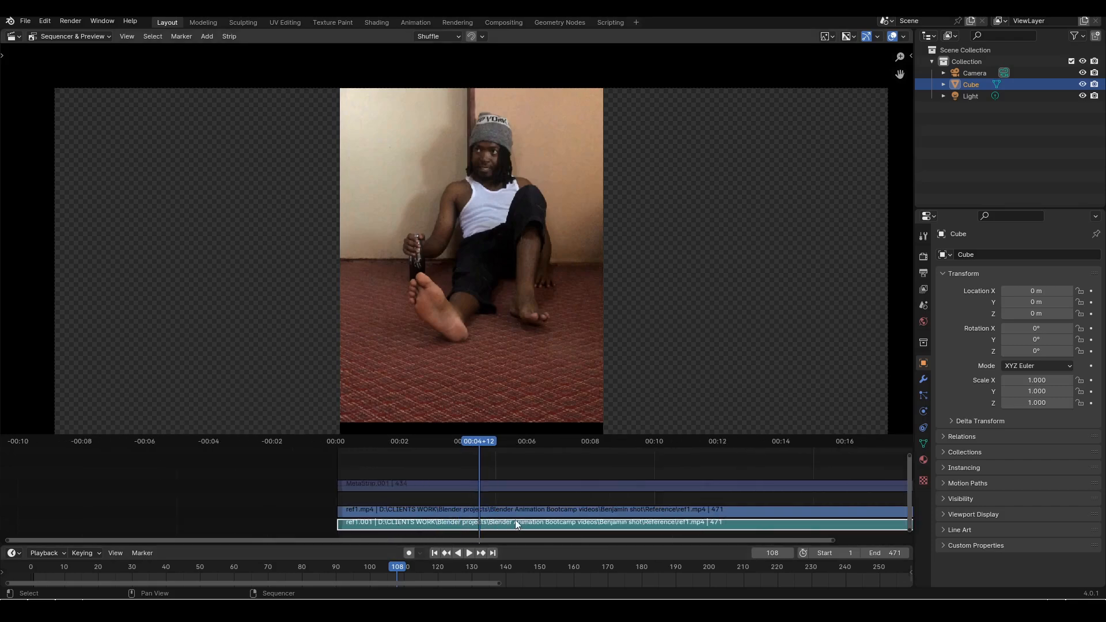
pyautogui.press('h')
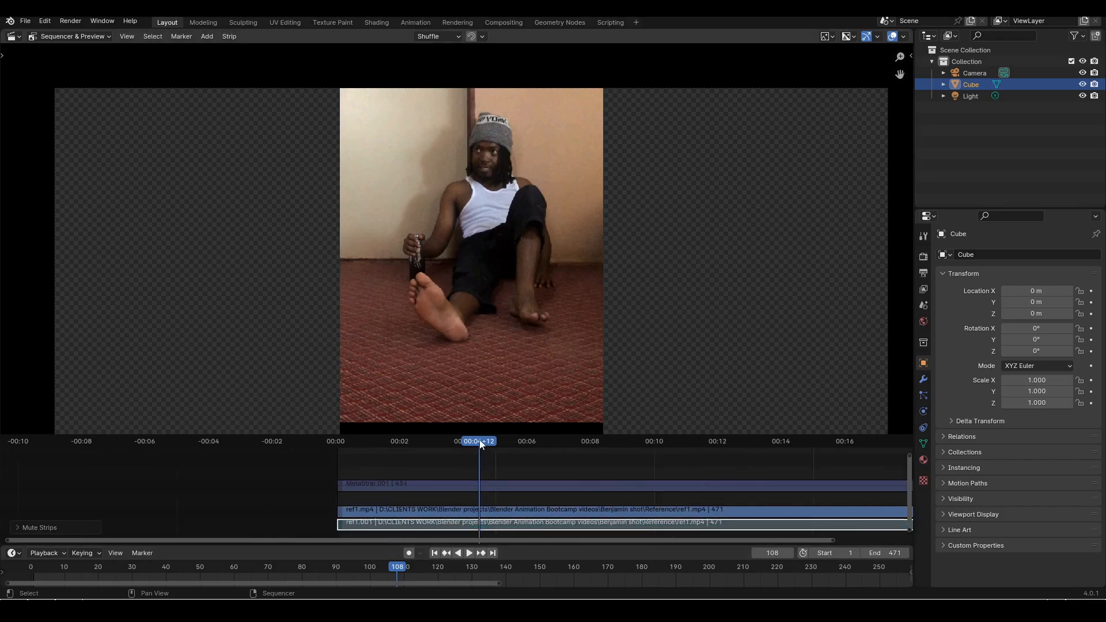
# Scrub back from frame 108 and replay the reference with its audio muted, pausing at frame 87
pyautogui.moveTo(480, 441); pyautogui.dragTo(407, 445)
pyautogui.press('space')
pyautogui.click(462, 555)
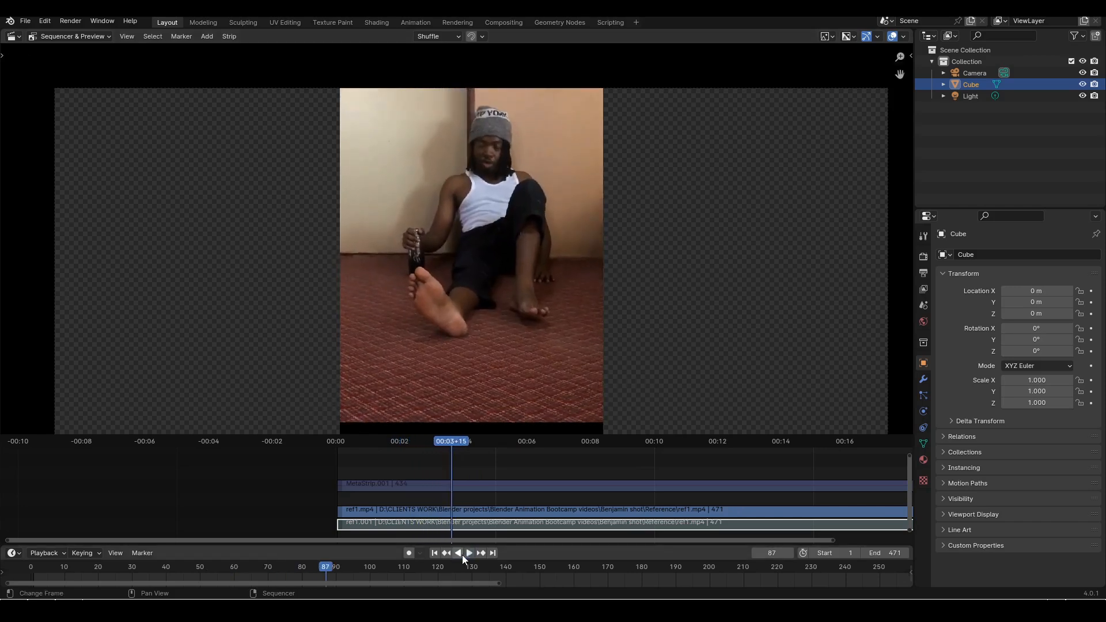
# Replay the muted reference up to frame 216 and scrub on to frame 242, examining the hand gestures and body lean
pyautogui.moveTo(439, 443); pyautogui.dragTo(477, 445)
pyautogui.press('space')
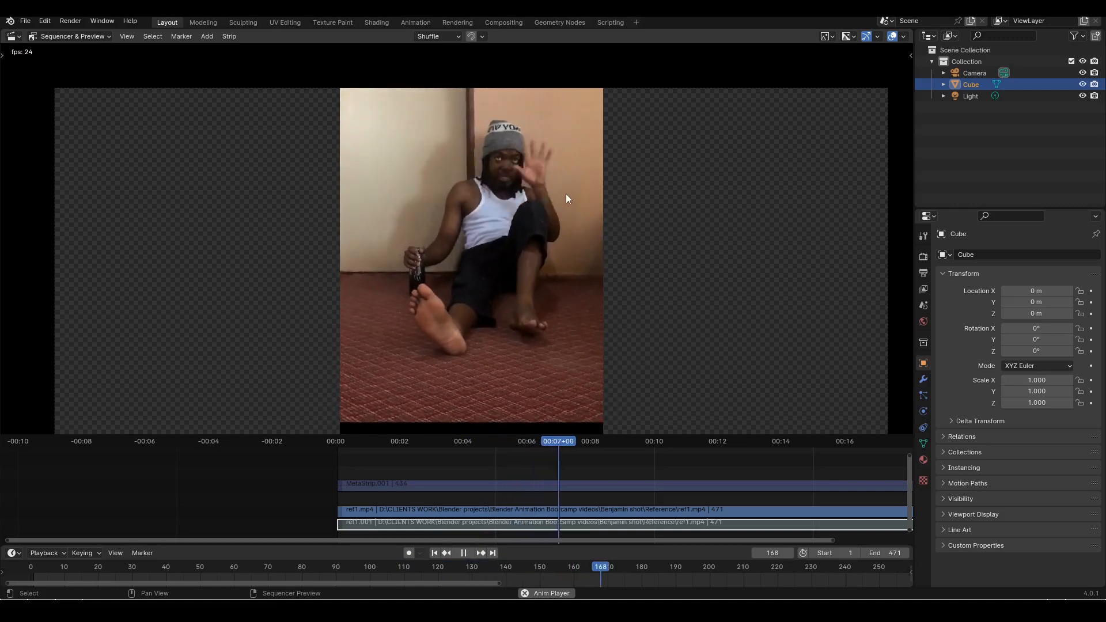
pyautogui.click(466, 554)
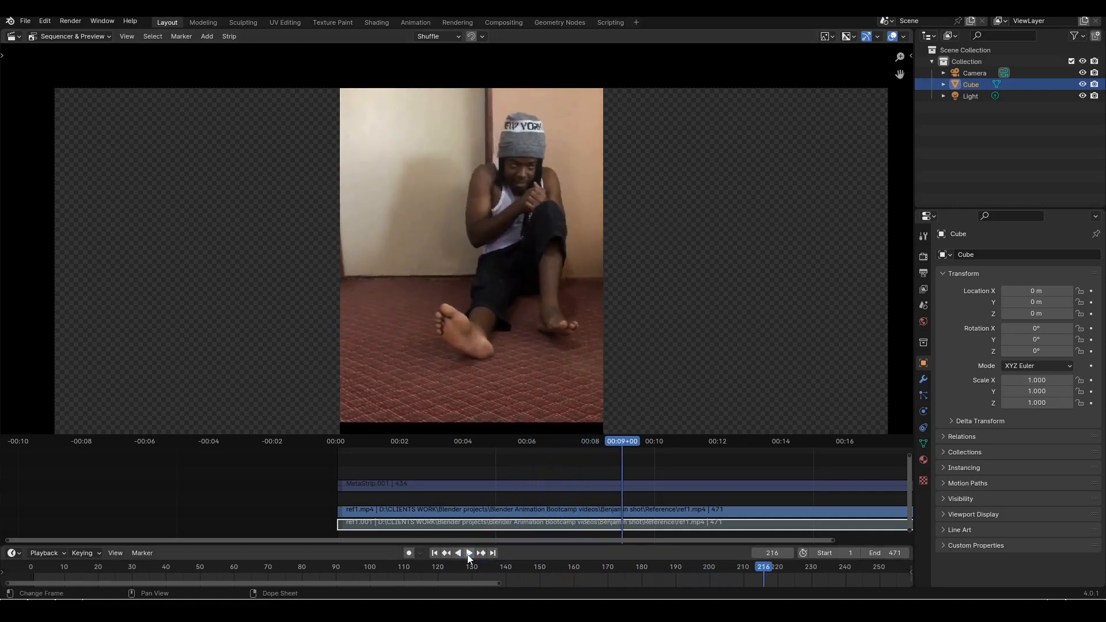
pyautogui.scroll(-4, 601, 478)
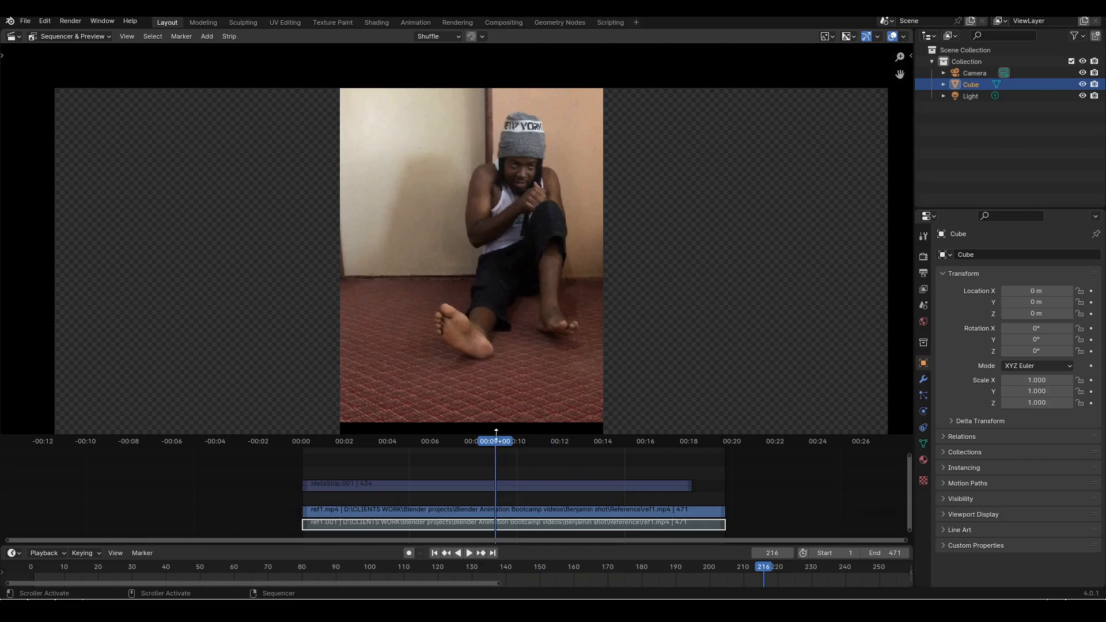
pyautogui.moveTo(496, 432); pyautogui.dragTo(518, 439)
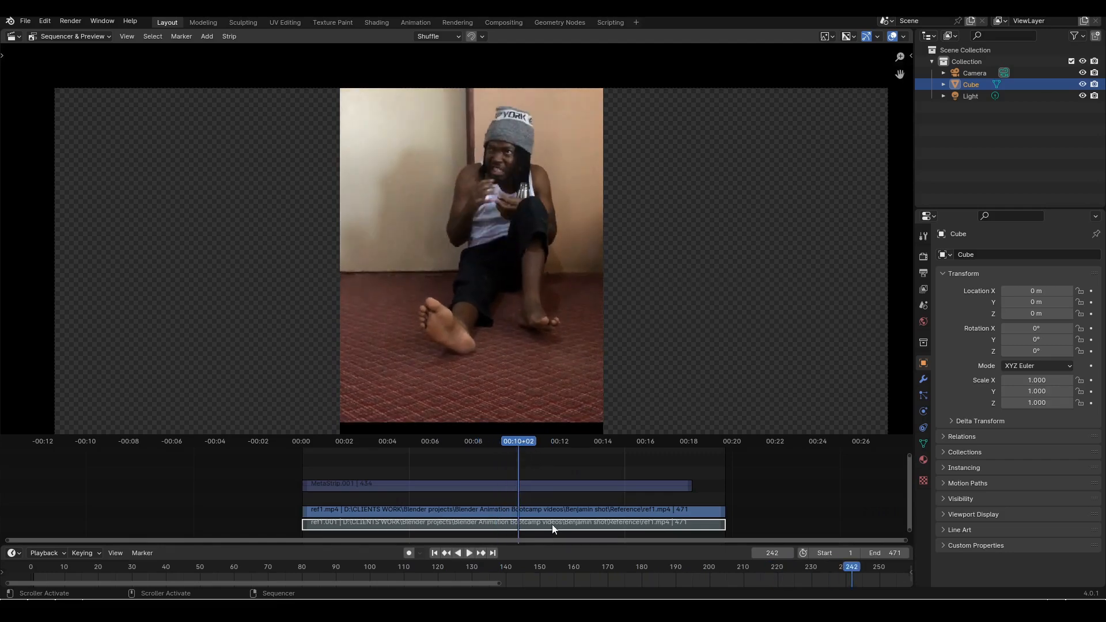
# Unmute the ref1.001 audio strip and play the reference from frame 242 to frame 400
pyautogui.hotkey('alt', 'h')
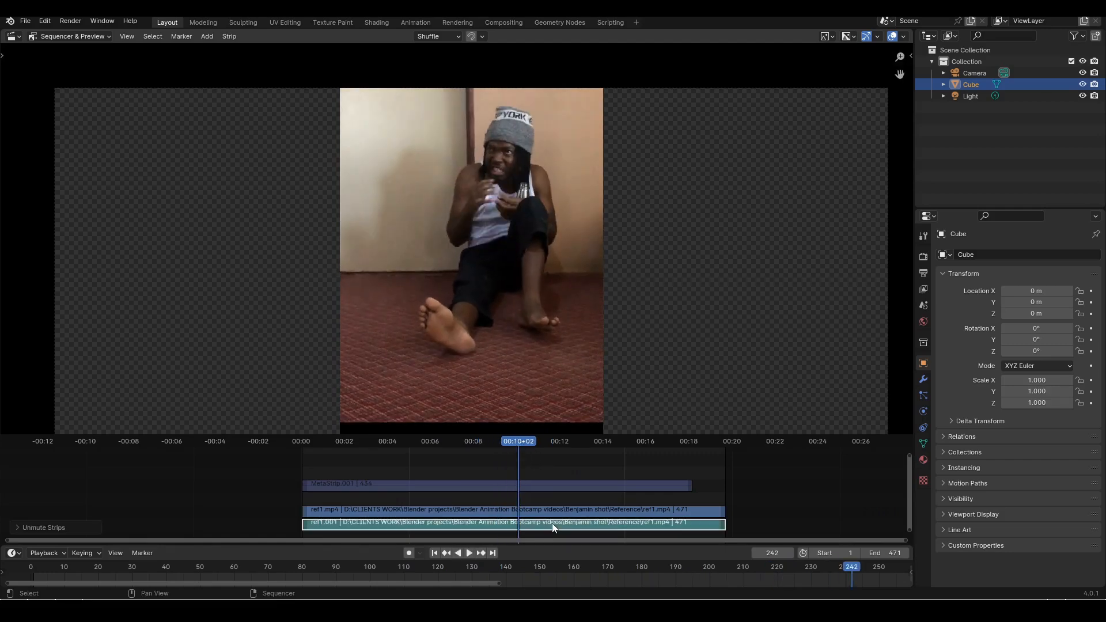
pyautogui.press('space')
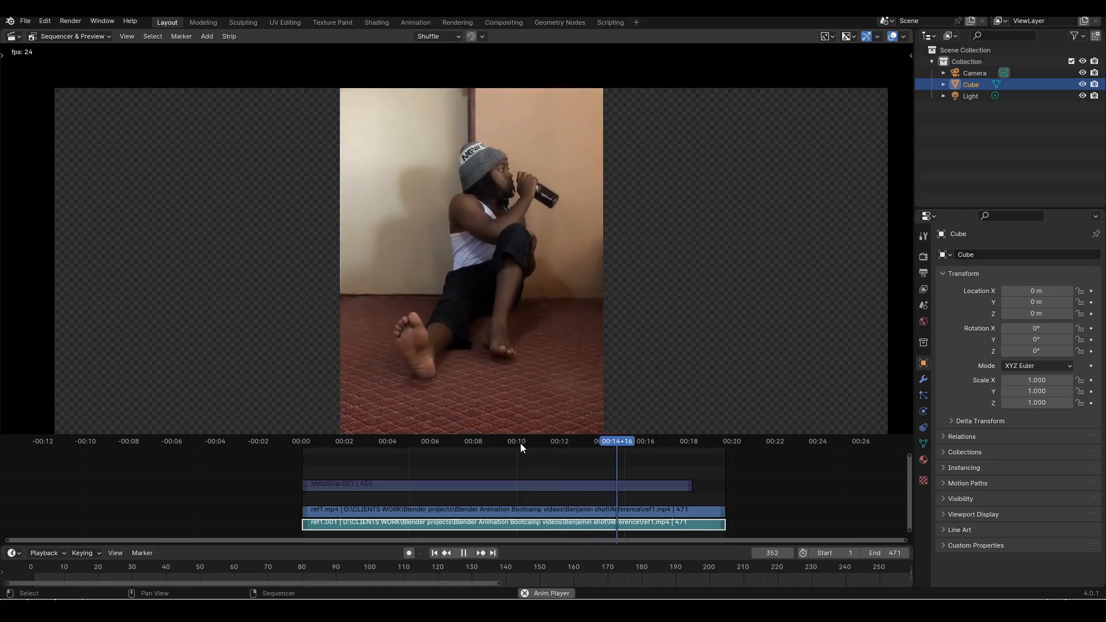
pyautogui.press('space')
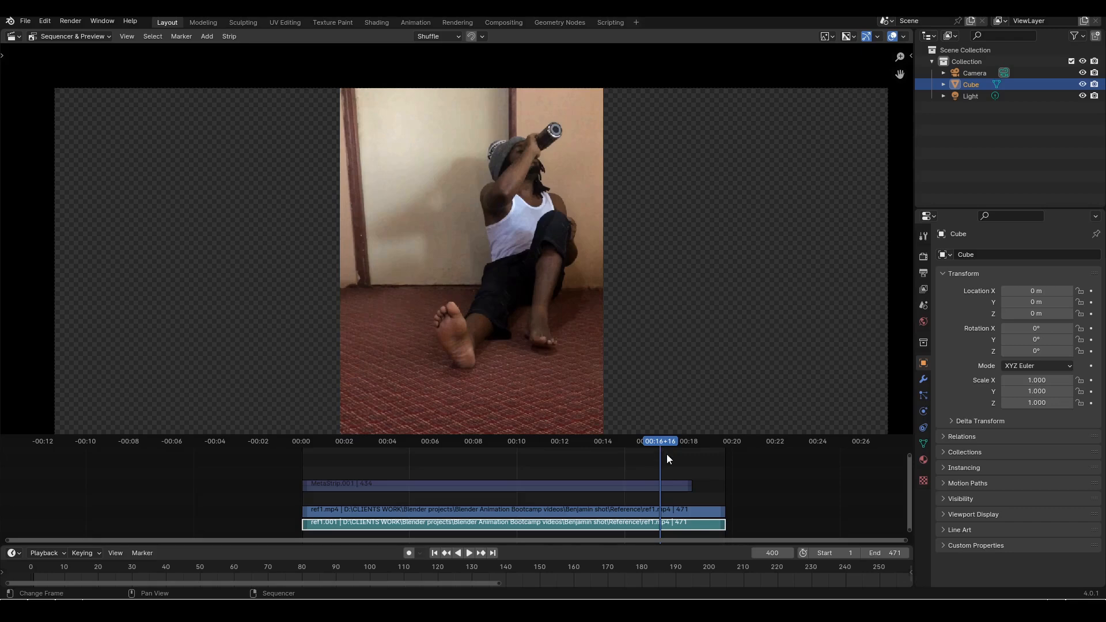
# Scrub back to about frame 295 and replay the drinking section, pausing at frame 437, to examine how the bottle is raised
pyautogui.moveTo(662, 451); pyautogui.dragTo(634, 444)
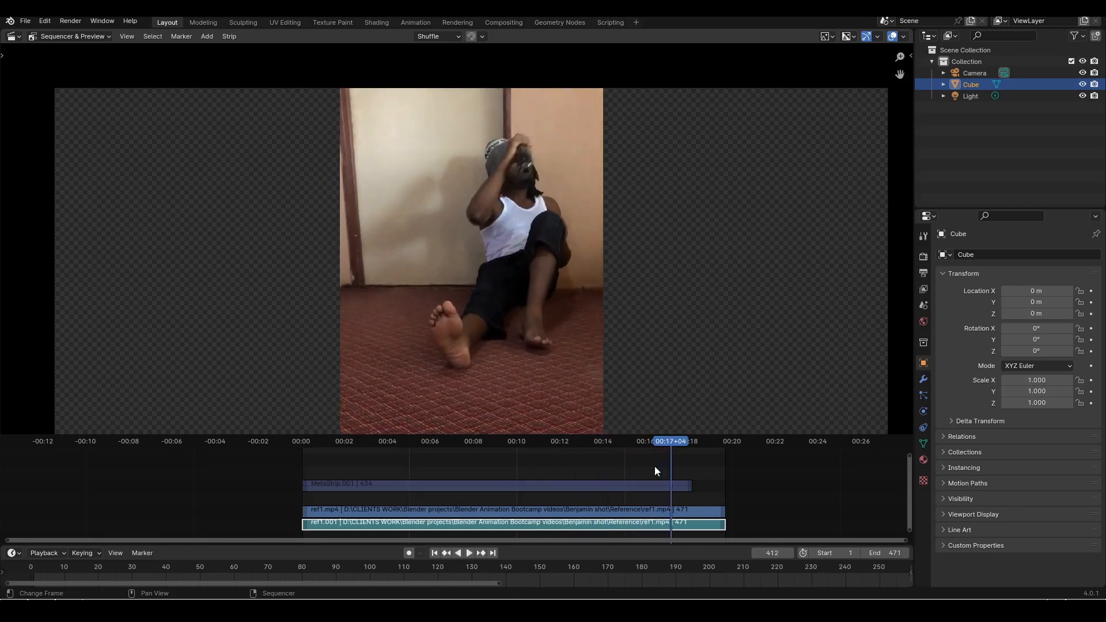
pyautogui.press('space')
pyautogui.moveTo(678, 442); pyautogui.dragTo(566, 444)
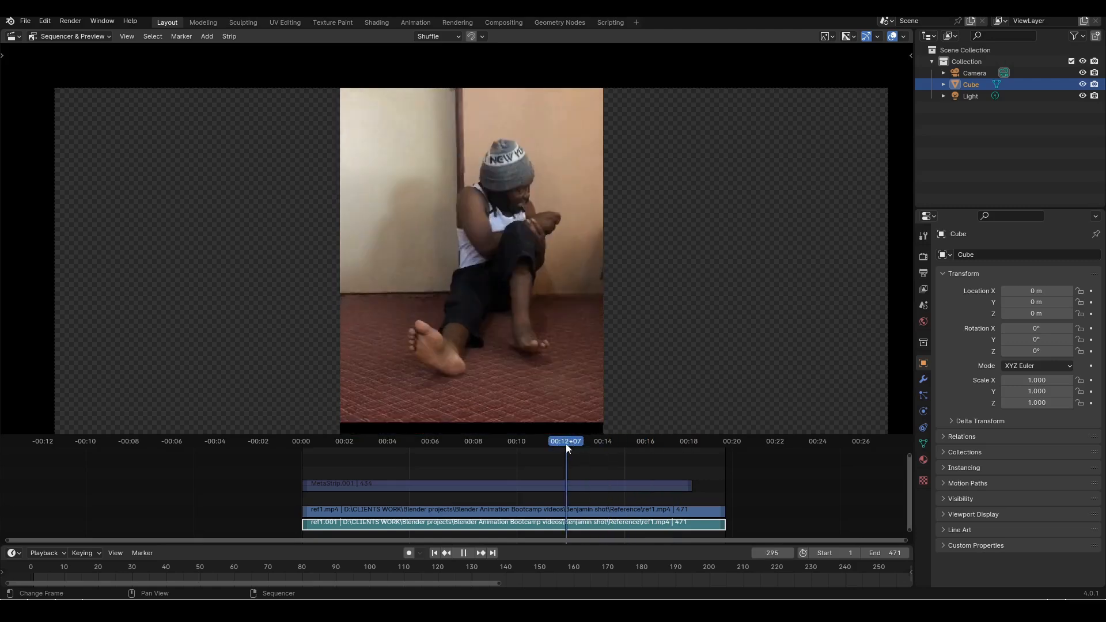
pyautogui.press('space')
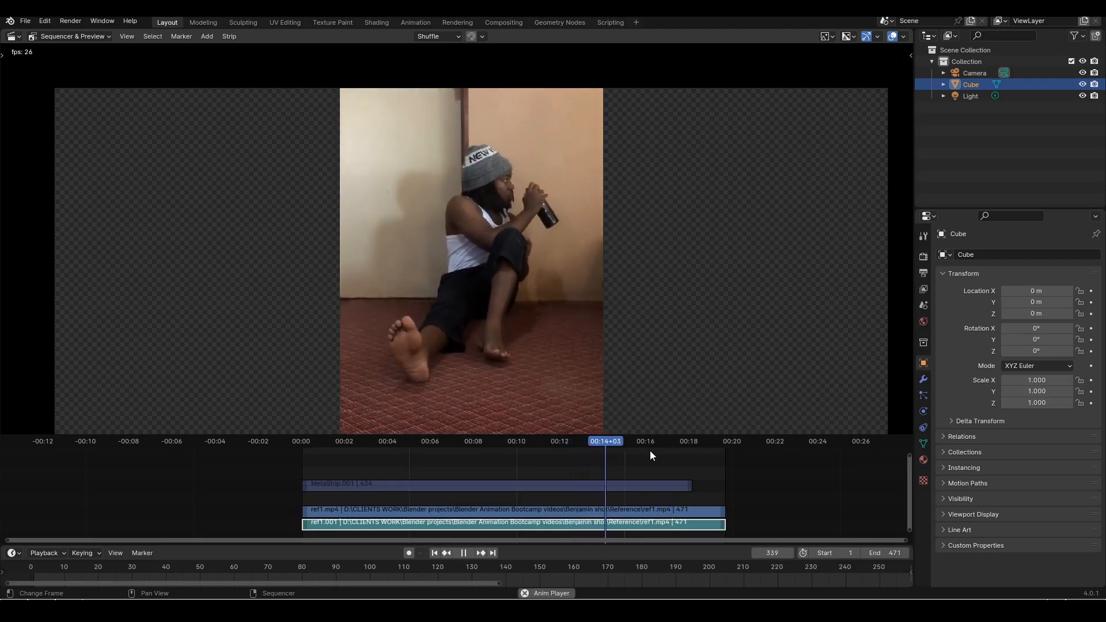
pyautogui.moveTo(629, 442); pyautogui.dragTo(581, 443)
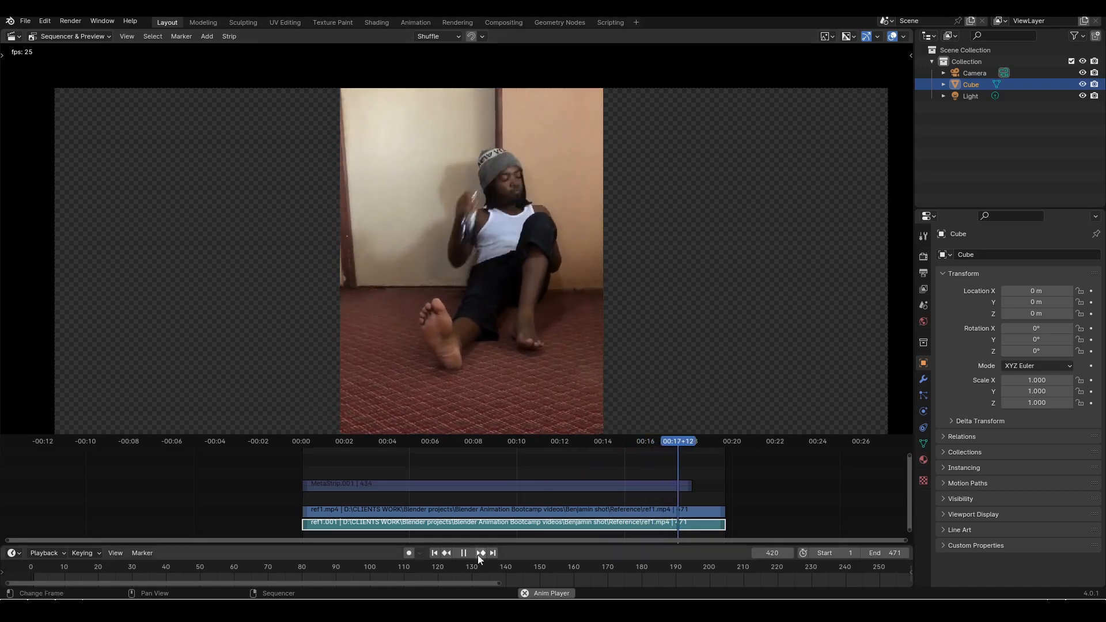
pyautogui.click(463, 552)
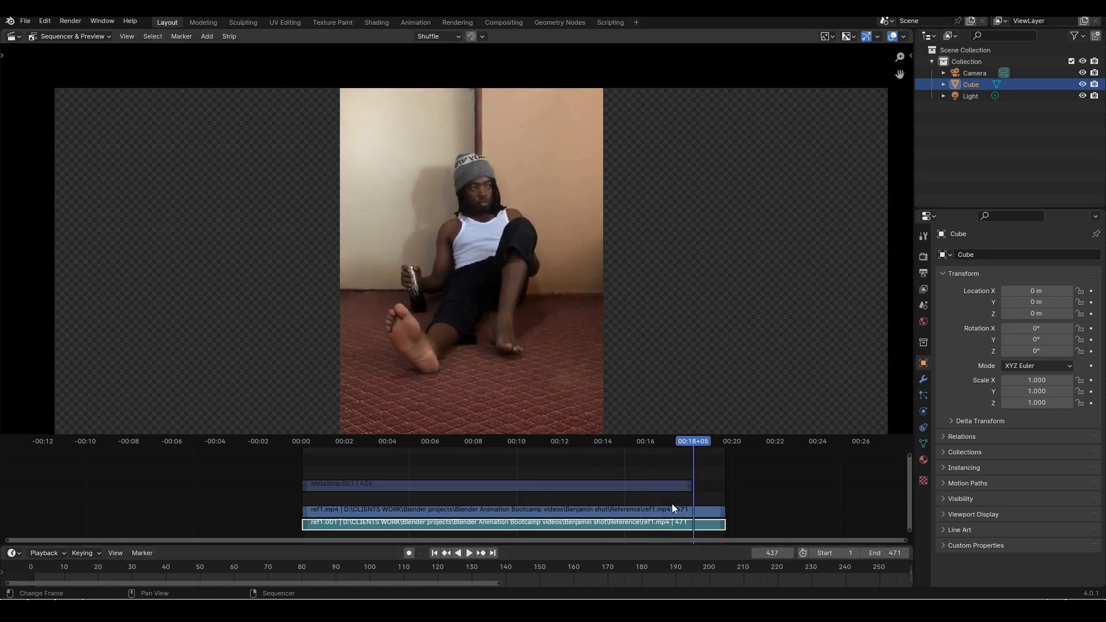
# Scrub between frames 427 and 436 and on to frame 456, examining the final pose after the bottle is lowered
pyautogui.click(682, 445)
pyautogui.press('space')
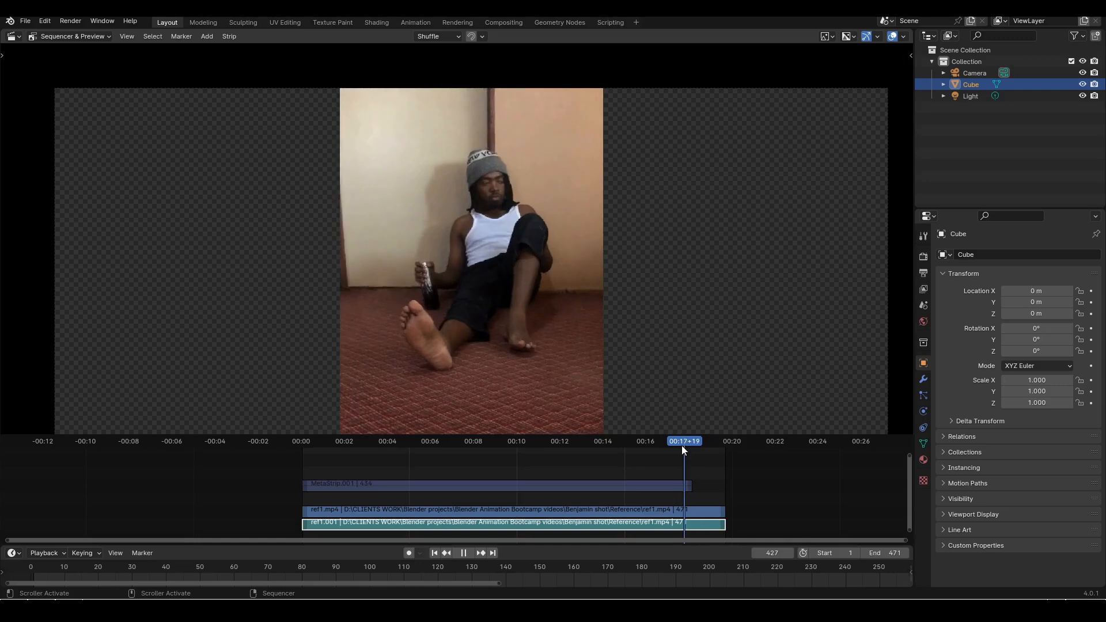
pyautogui.moveTo(682, 445)
pyautogui.mouseDown()
pyautogui.moveTo(693, 445)
pyautogui.moveTo(581, 451)
pyautogui.moveTo(710, 442)
pyautogui.moveTo(697, 442)
pyautogui.mouseUp()
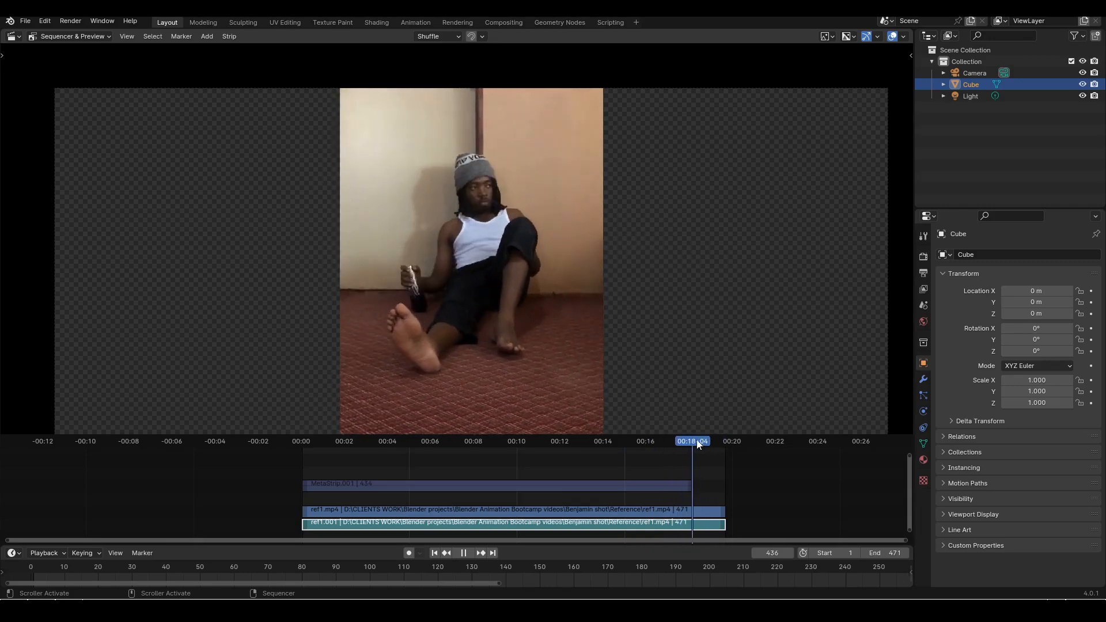
pyautogui.press('space')
# Mute the 471-frame ref1.mp4 video and ref1.001 audio strips and unmute the 434-frame MetaStrip.001
pyautogui.keyDown('shift'); pyautogui.click(627, 510); pyautogui.keyUp('shift')
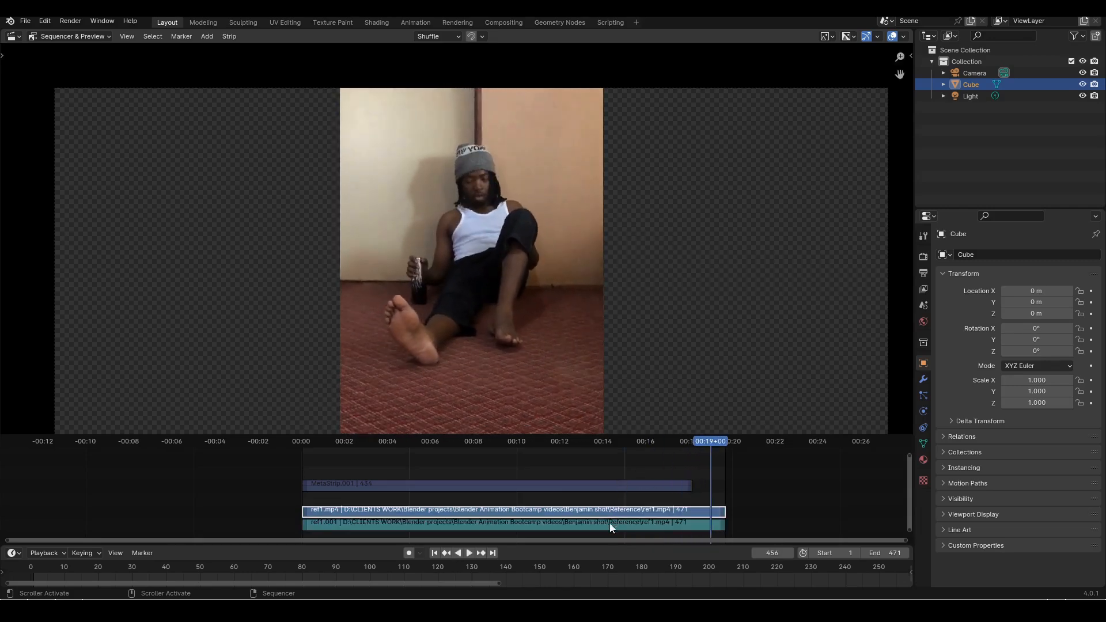
pyautogui.keyDown('shift'); pyautogui.click(603, 524); pyautogui.keyUp('shift')
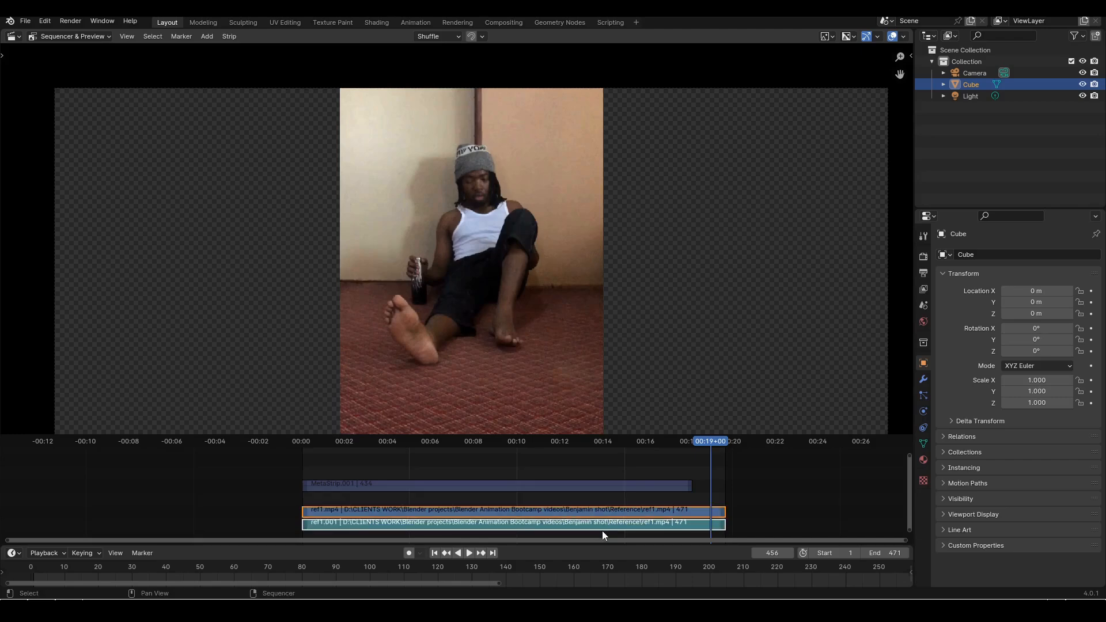
pyautogui.press('h')
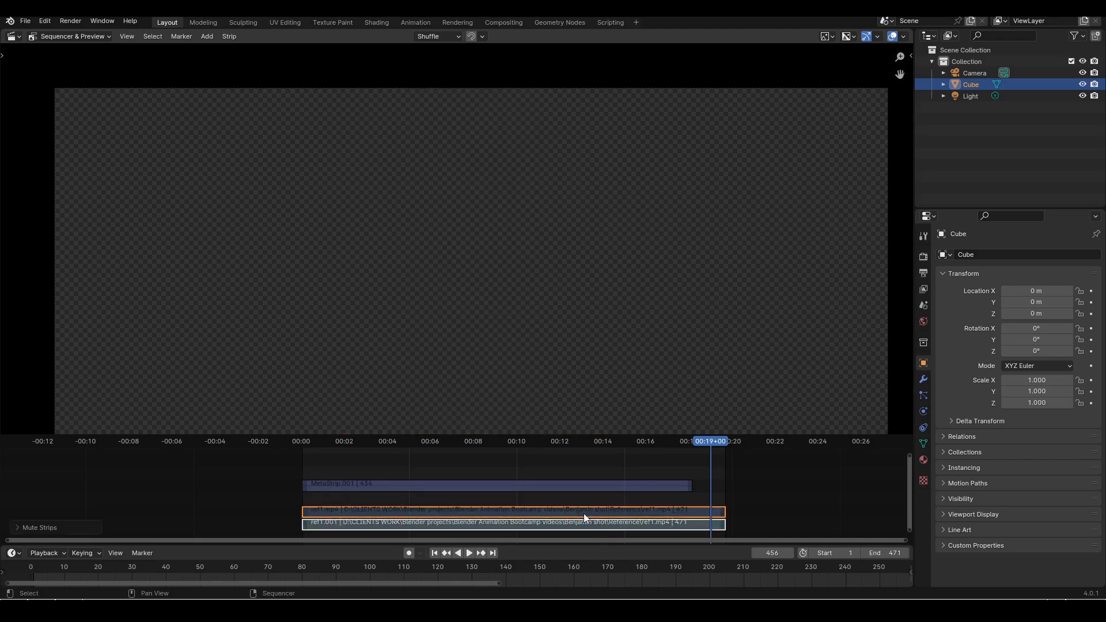
pyautogui.click(688, 487)
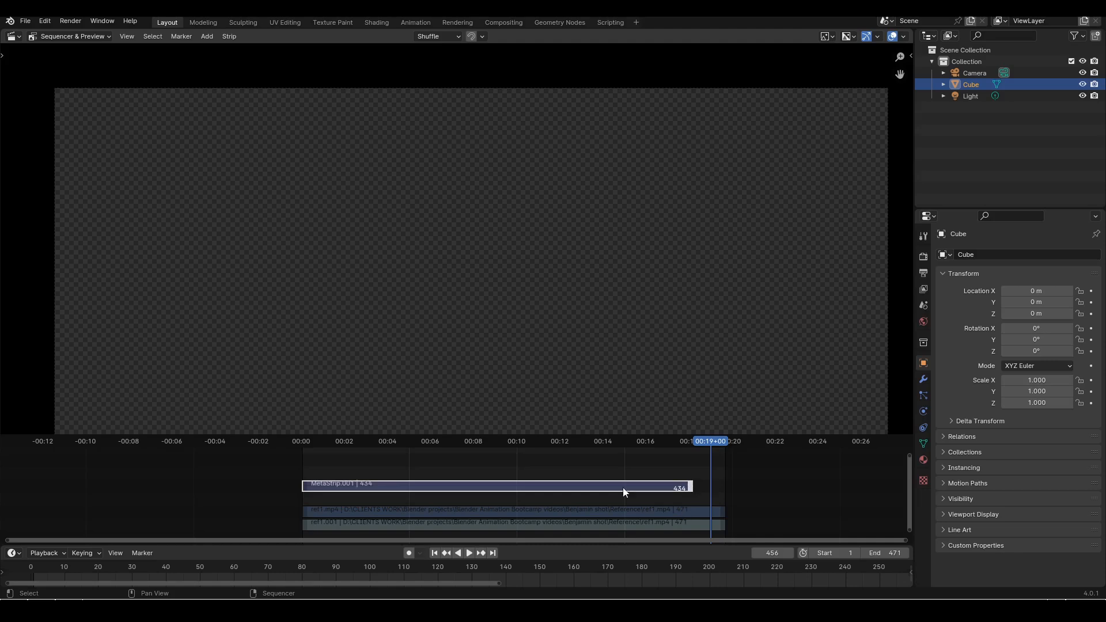
pyautogui.hotkey('alt', 'h')
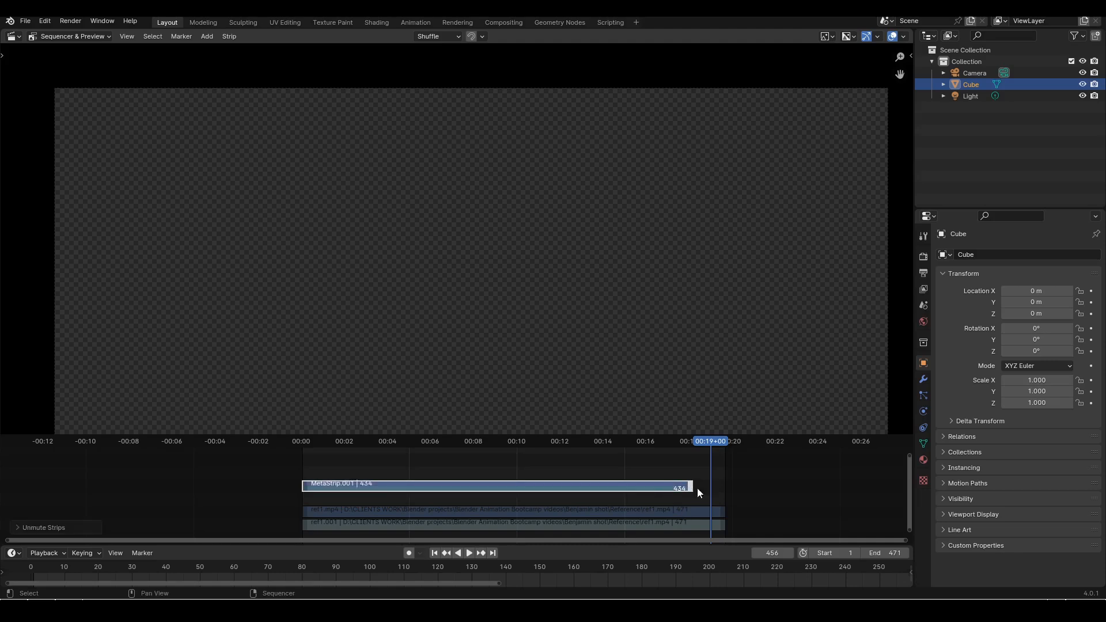
# Set the scene's end frame to 434 and return the playhead to frame 1
pyautogui.click(882, 553)
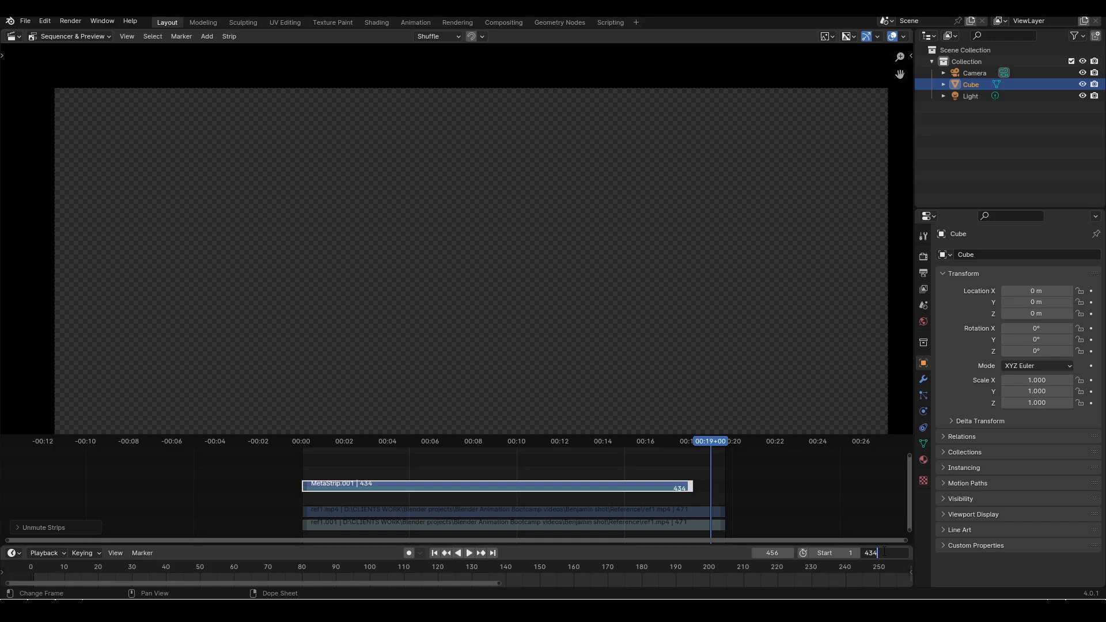
pyautogui.press('Return')
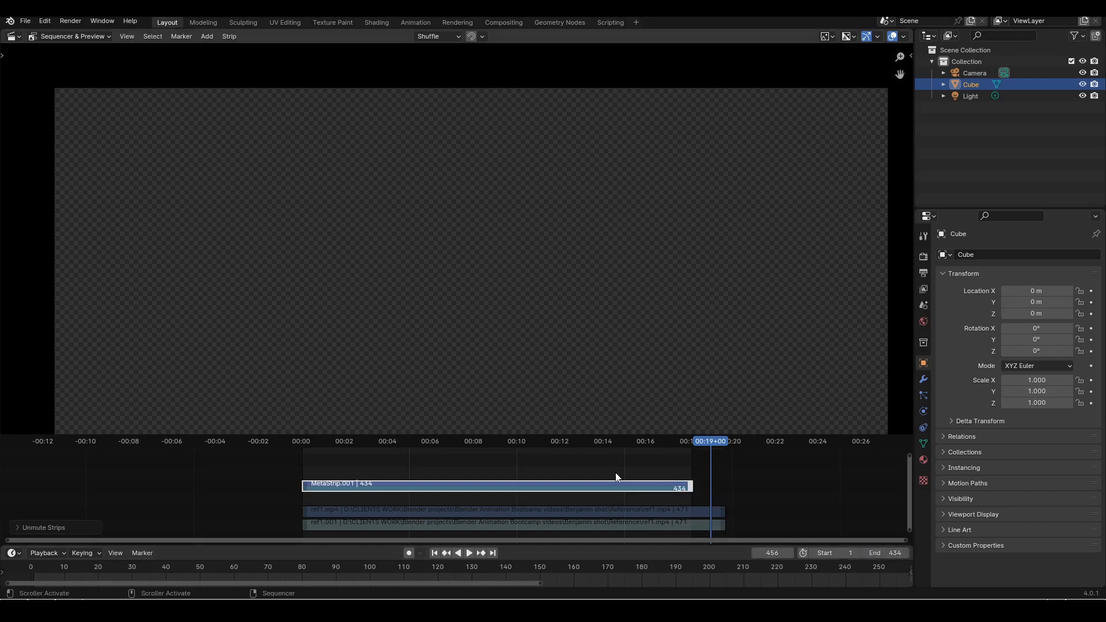
pyautogui.click(435, 553)
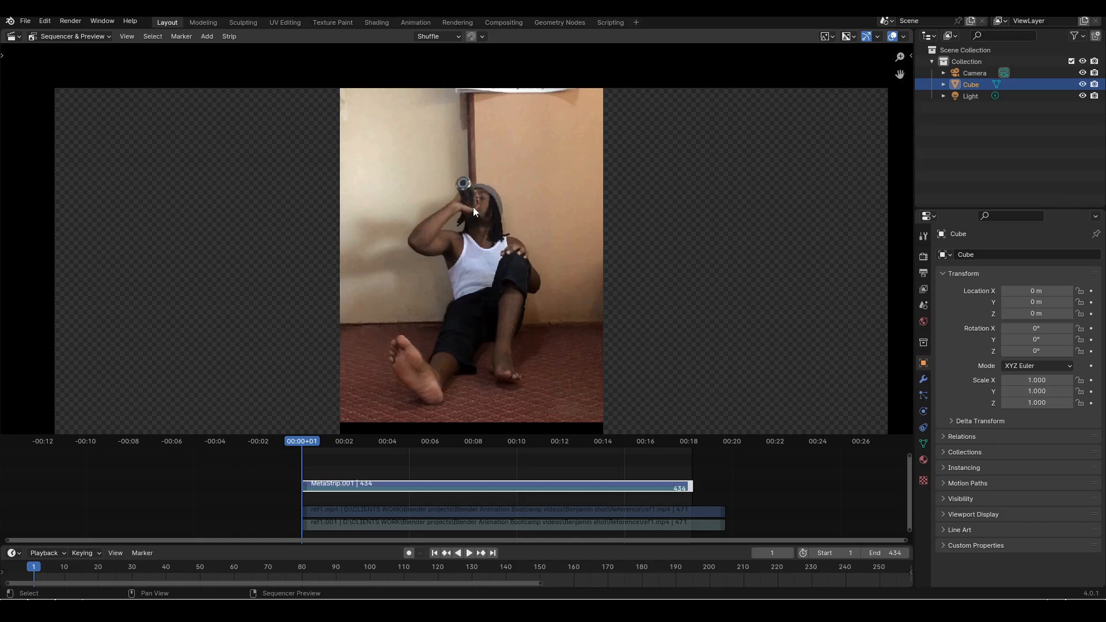
# Play MetaStrip.001 from frame 1 to frame 394 with the preview enlarged to examine the alternative acting take
pyautogui.scroll(-1, 505, 202)
pyautogui.moveTo(505, 203); pyautogui.dragTo(508, 173, button='middle')
pyautogui.scroll(3, 499, 194)
pyautogui.scroll(-1, 506, 211)
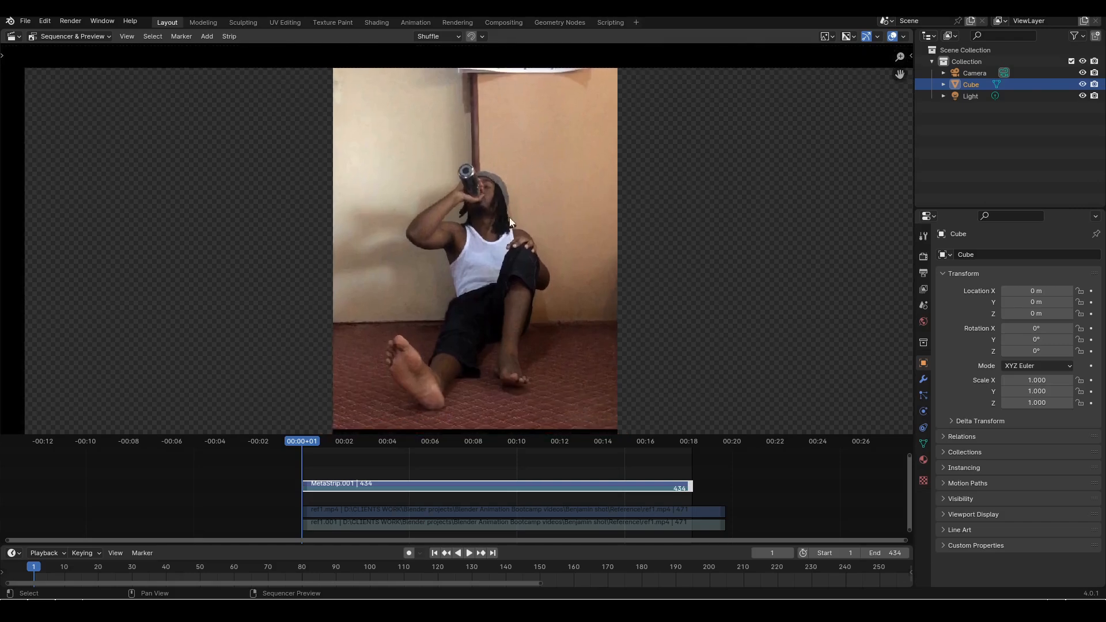
pyautogui.click(468, 554)
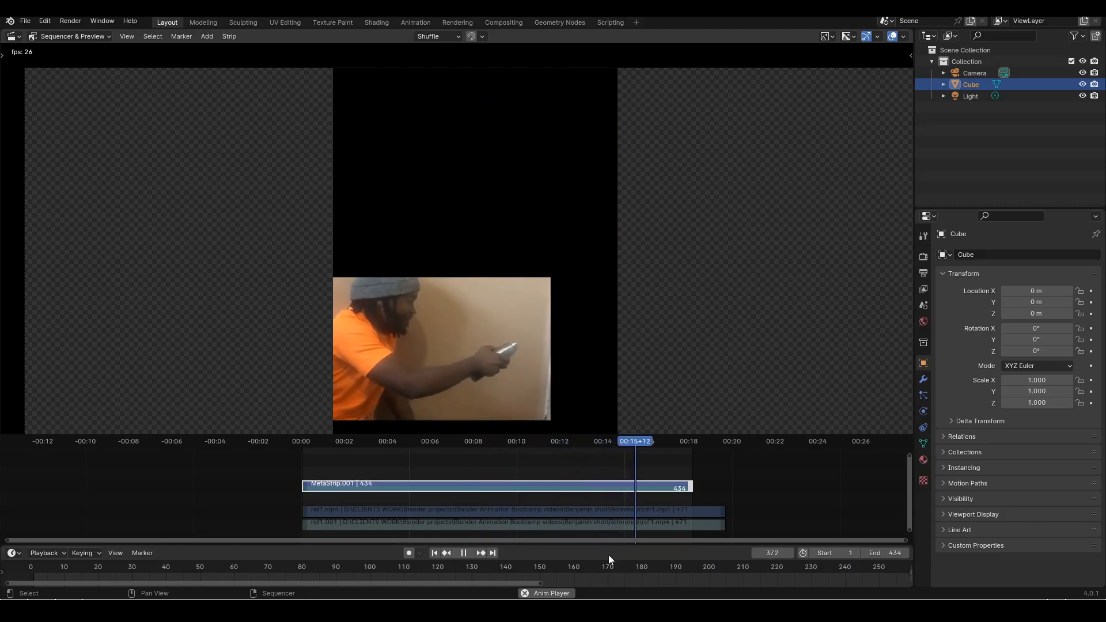
pyautogui.click(463, 553)
# Play MetaStrip.001 on from frame 394 to frame 430, examining how the bottle is brought to the mouth, and return to frame 395
pyautogui.moveTo(573, 313); pyautogui.dragTo(580, 280, button='middle')
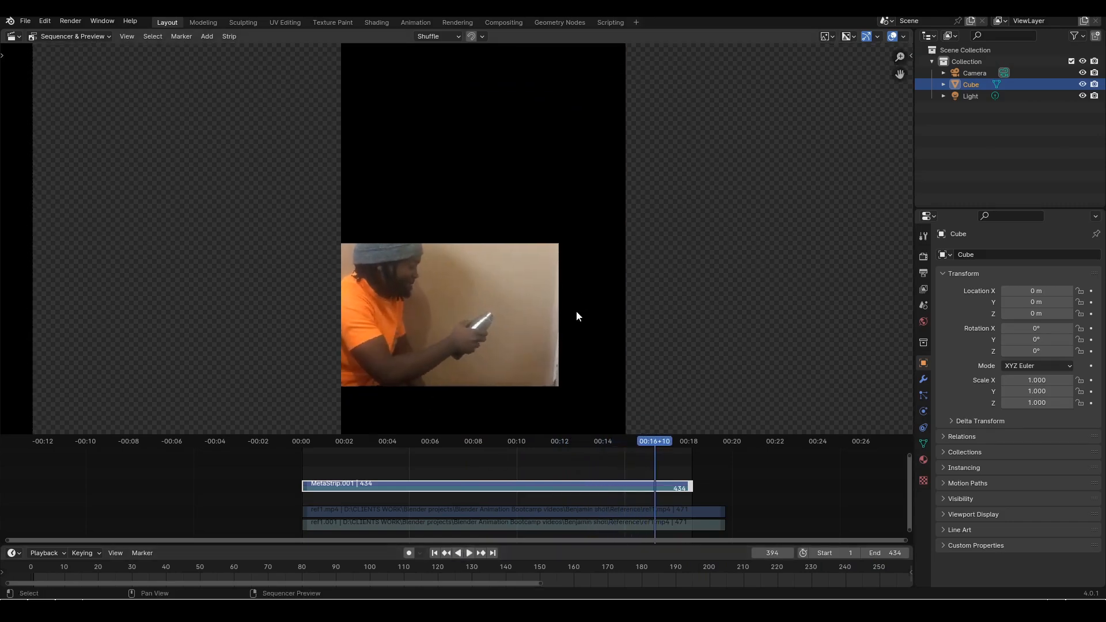
pyautogui.click(470, 553)
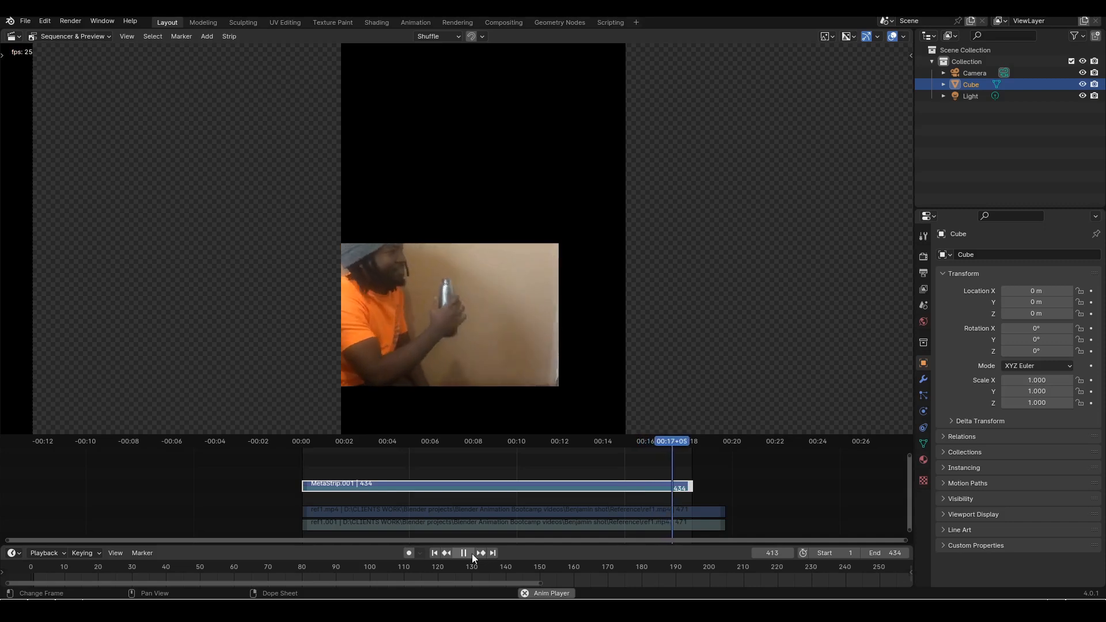
pyautogui.click(470, 554)
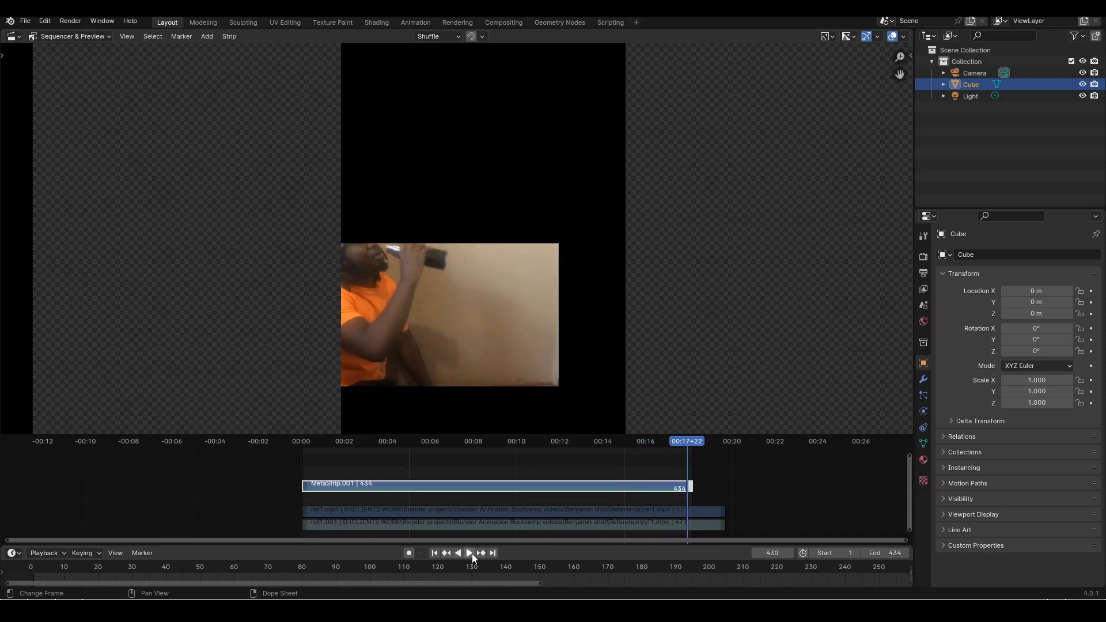
pyautogui.click(656, 445)
pyautogui.press('space')
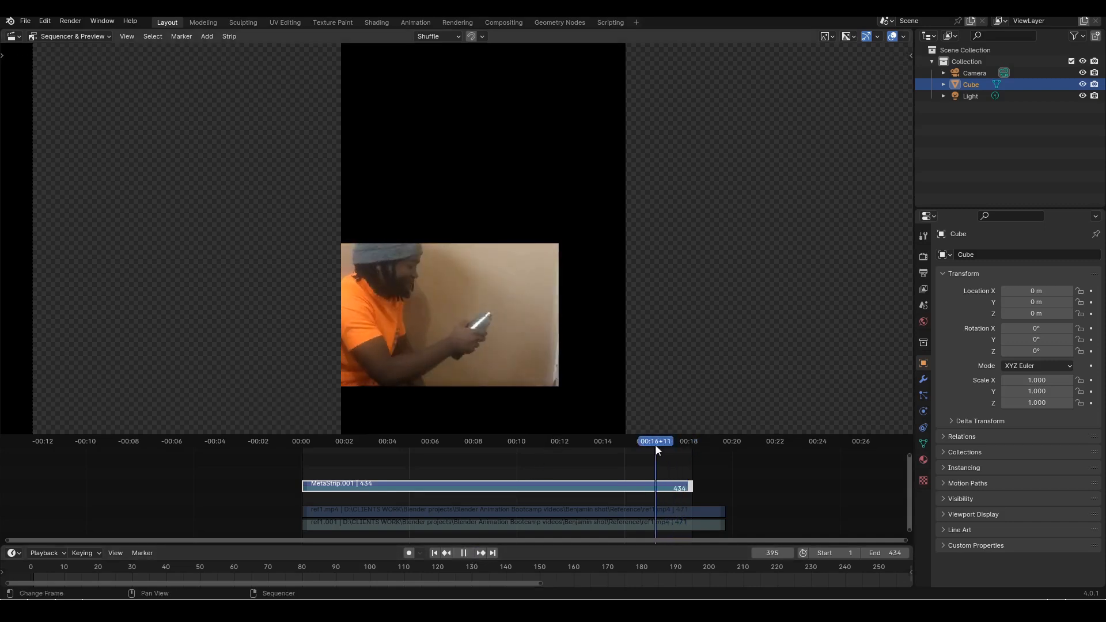
# Scrub back to frame 343 and forward through MetaStrip.001 to frame 435, examining the outstretched arm, head and bottle poses up close
pyautogui.moveTo(656, 445); pyautogui.dragTo(610, 442)
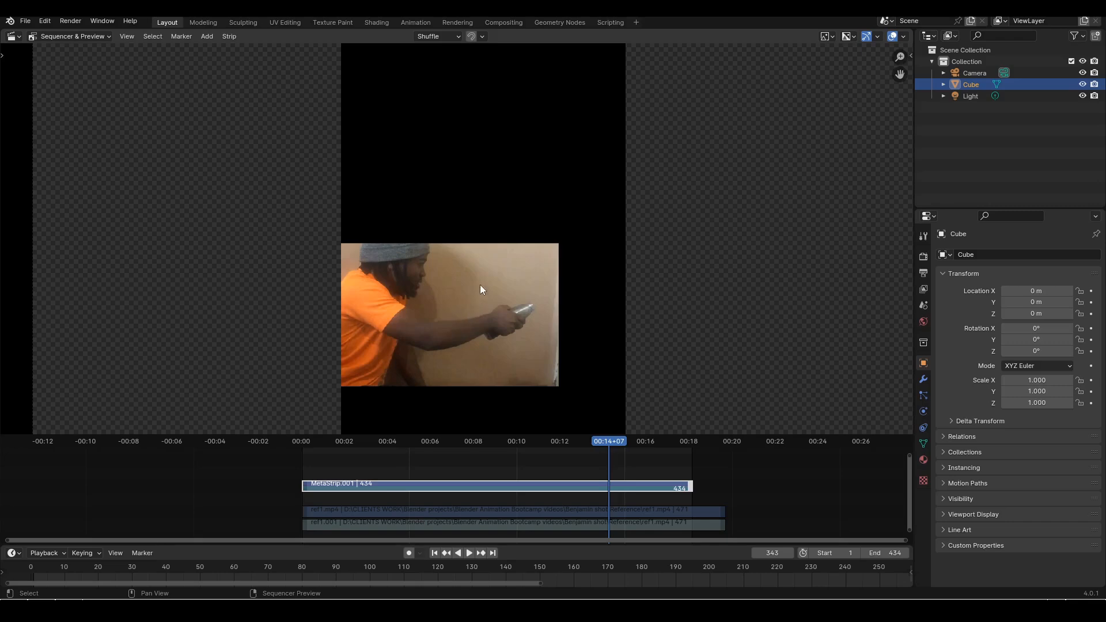
pyautogui.press('space')
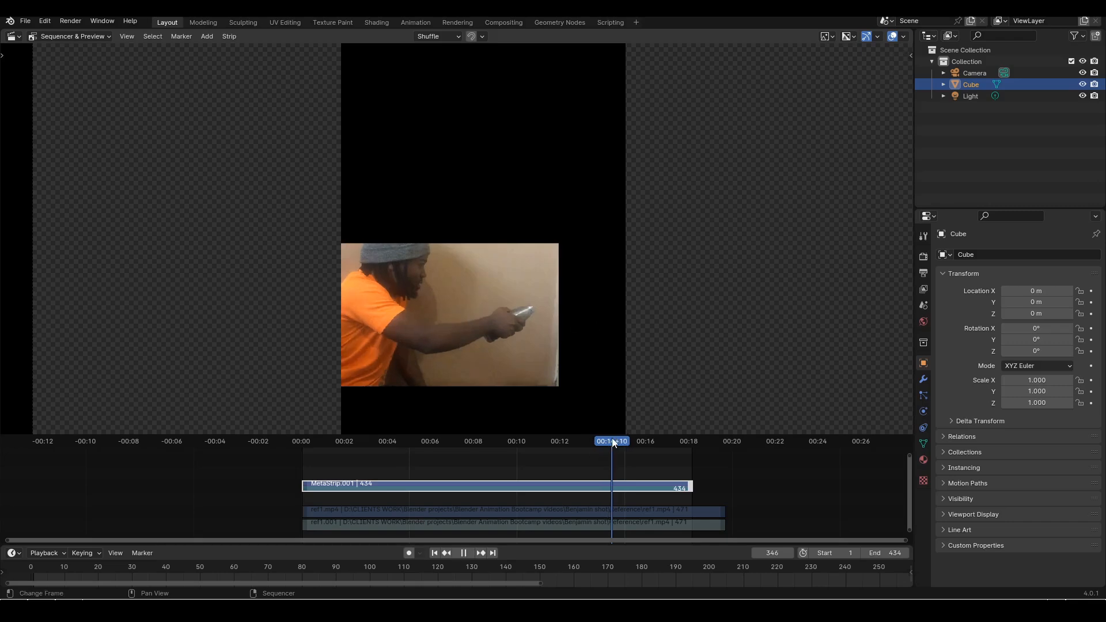
pyautogui.press('space')
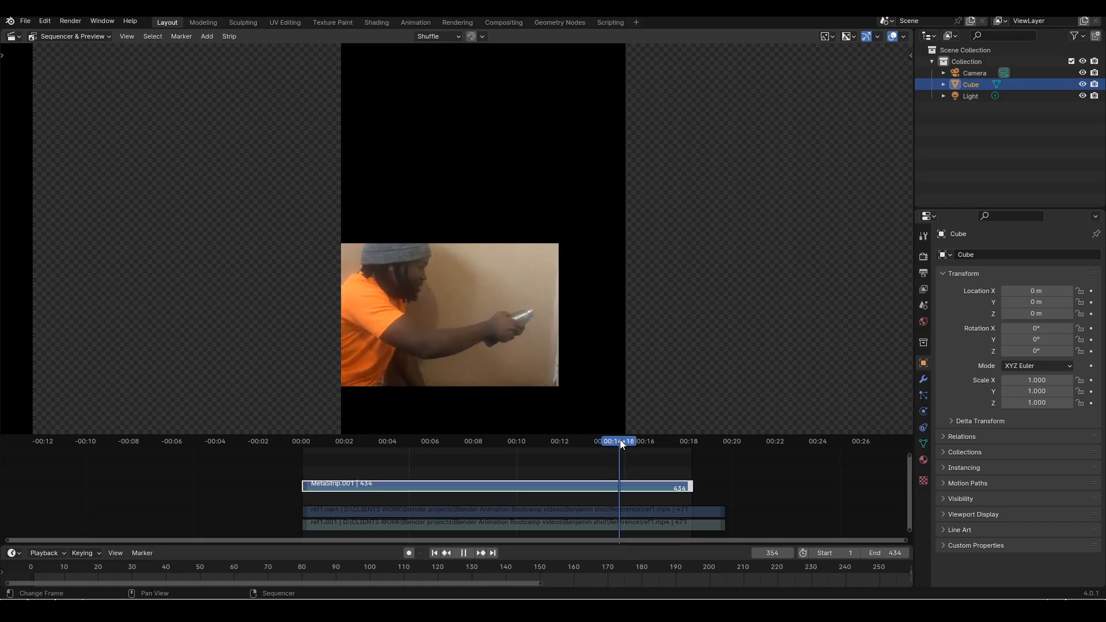
pyautogui.scroll(1, 538, 369)
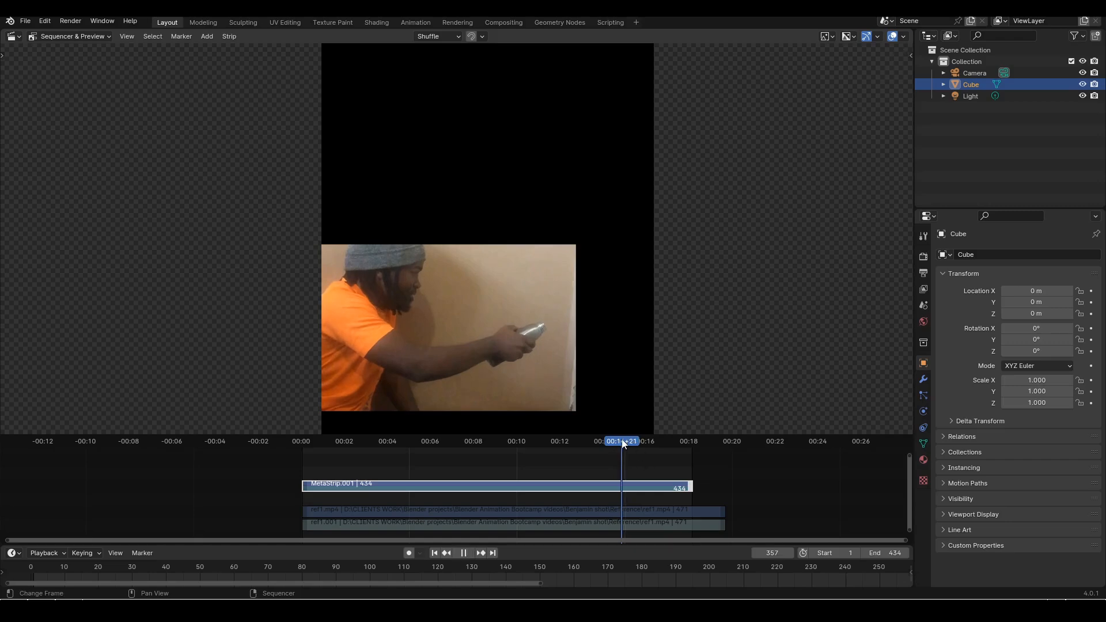
pyautogui.moveTo(622, 442); pyautogui.dragTo(631, 442)
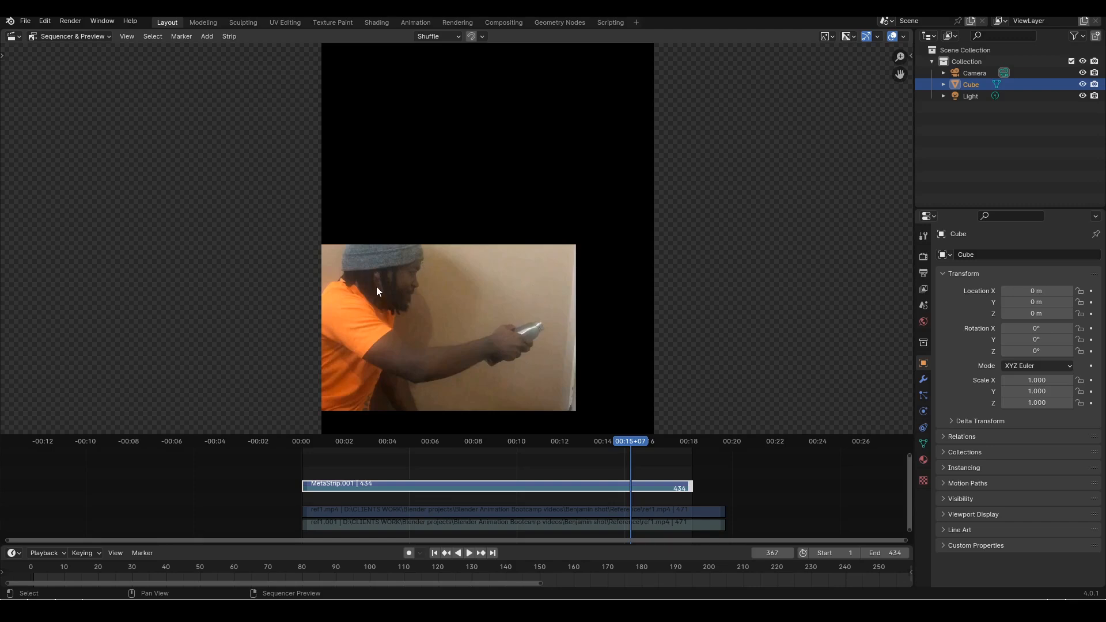
pyautogui.moveTo(629, 445); pyautogui.dragTo(672, 450)
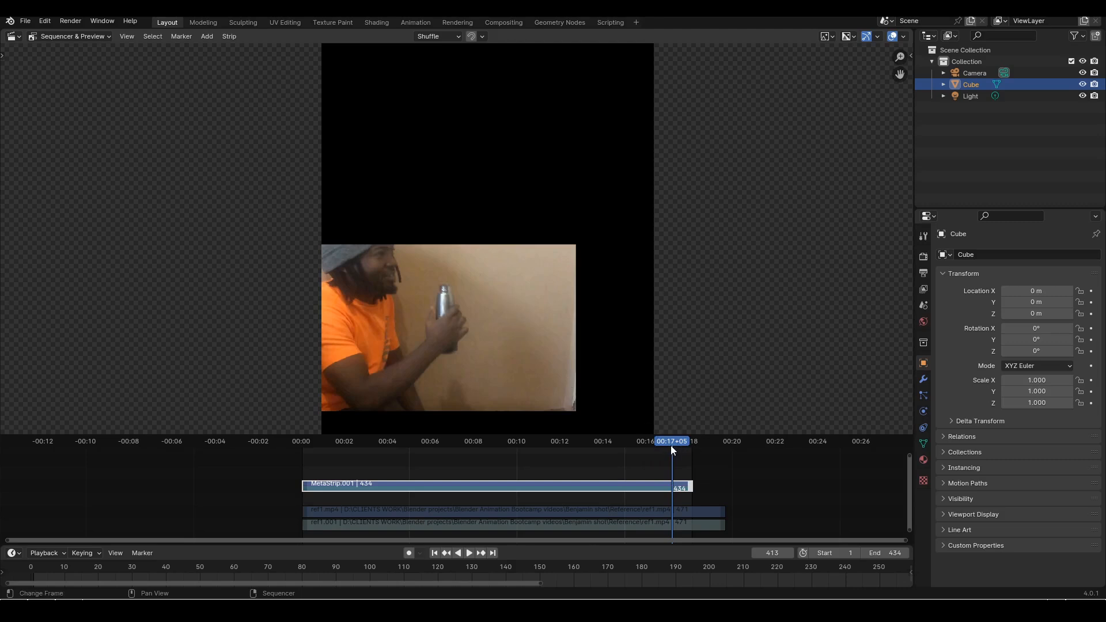
pyautogui.press('space')
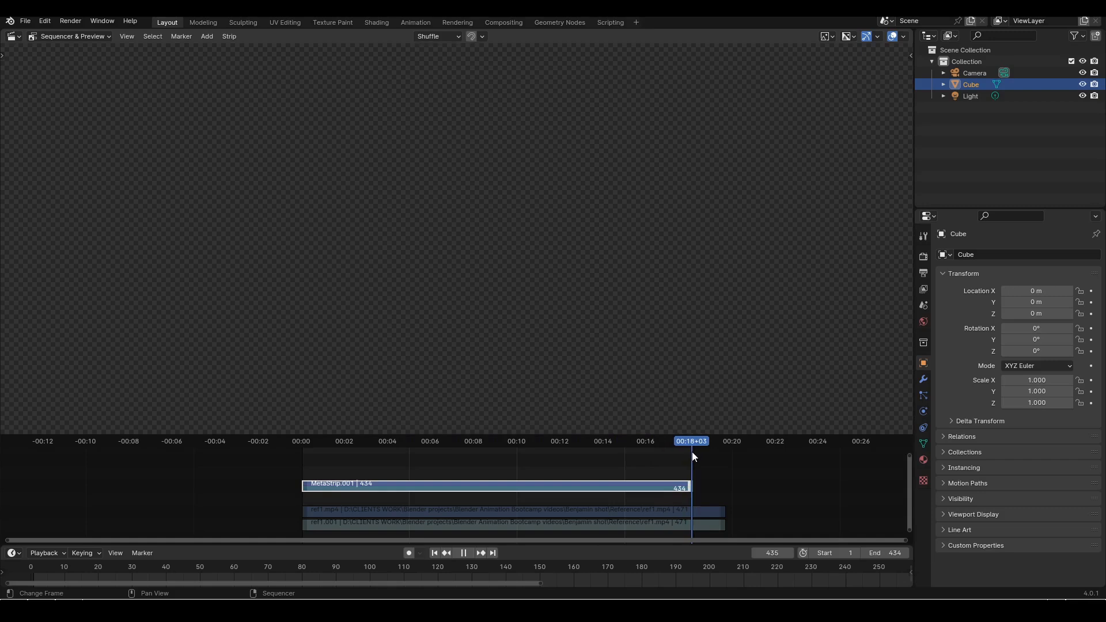
# Revisit frames 302 and 230 of MetaStrip.001 and replay the take from frame 230 through the end, looping to frame 7
pyautogui.moveTo(691, 449); pyautogui.dragTo(673, 450)
pyautogui.click(574, 445)
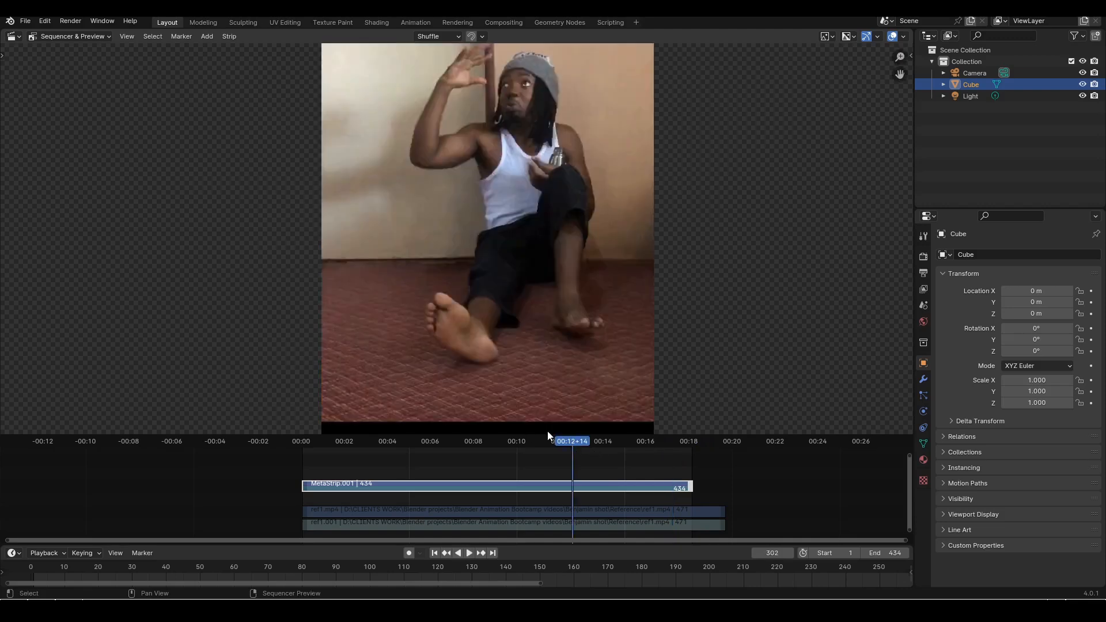
pyautogui.click(508, 442)
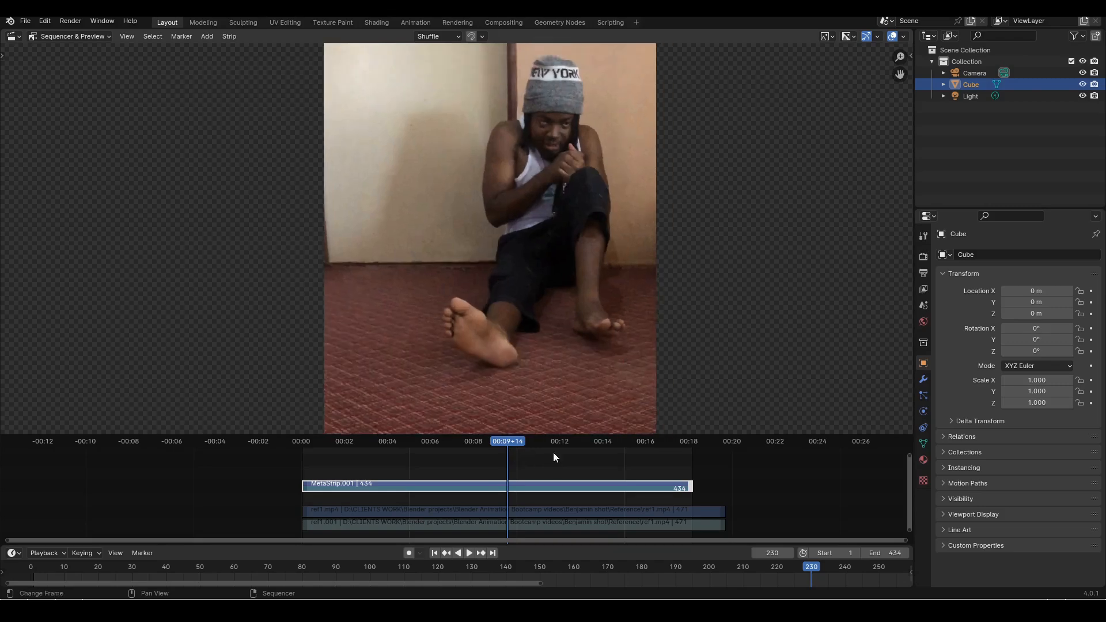
pyautogui.press('space')
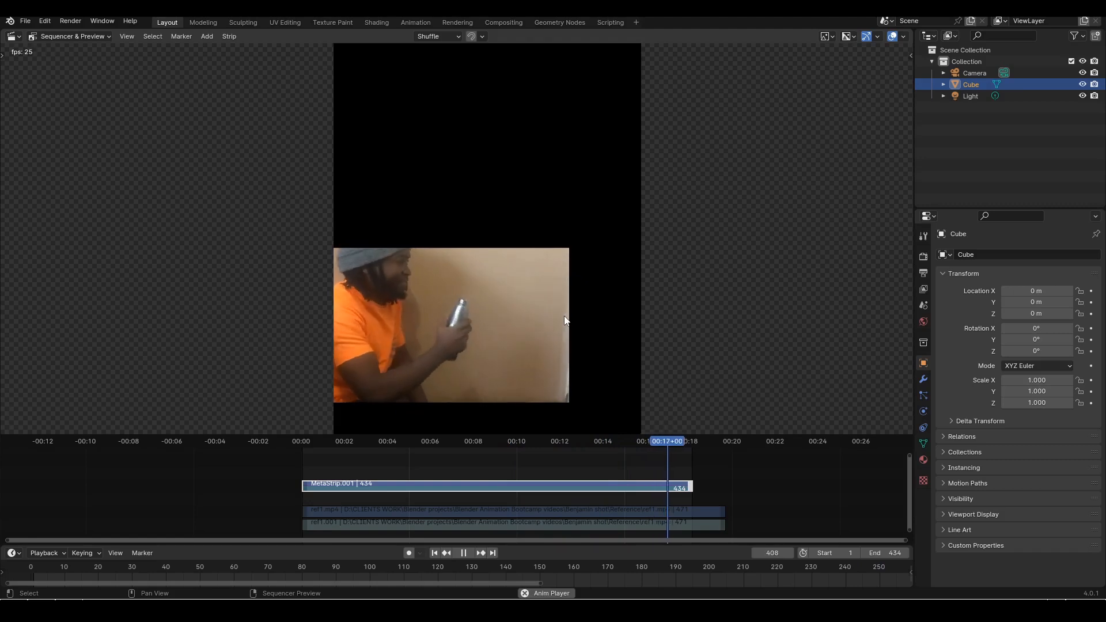
pyautogui.press('space')
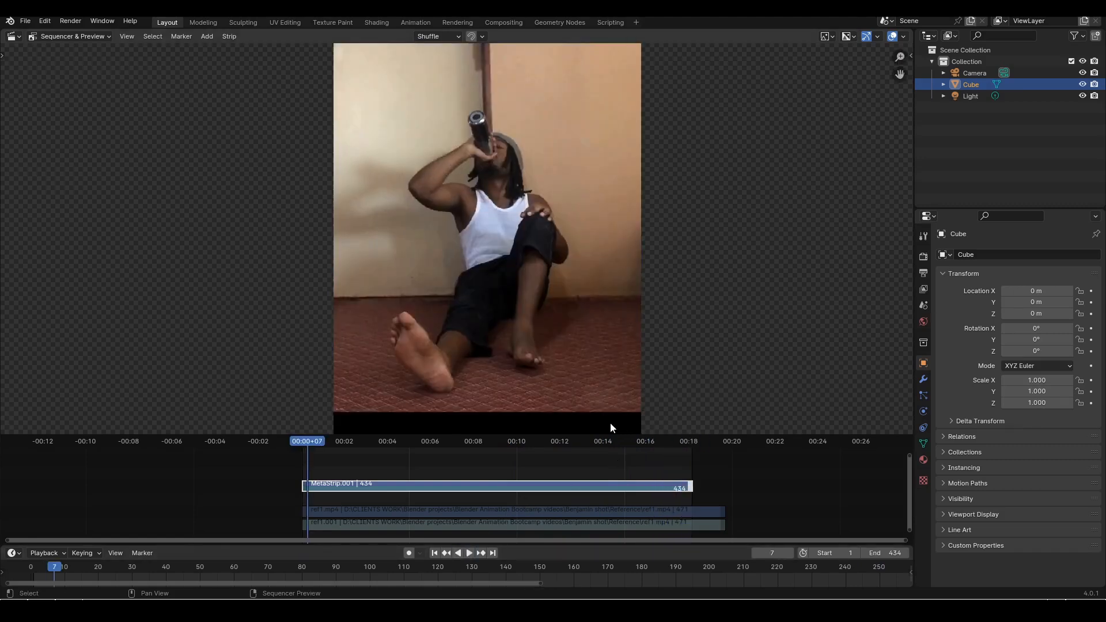
# Go to frame 335 of MetaStrip.001 and examine the outstretched arm and bottle pose up close
pyautogui.click(602, 440)
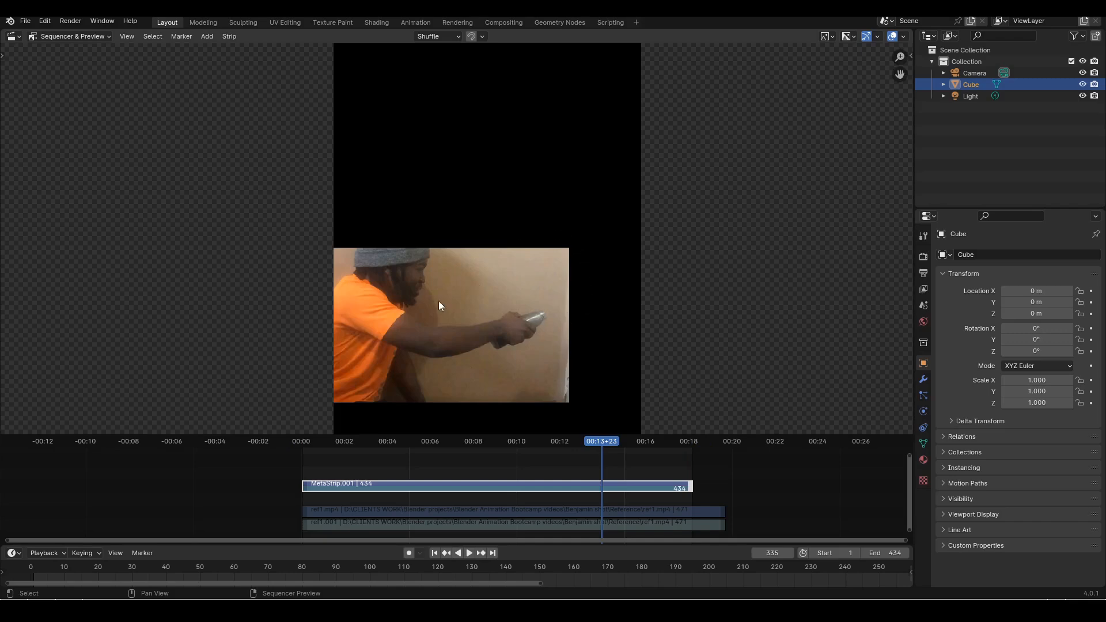
pyautogui.scroll(2, 524, 348)
pyautogui.moveTo(524, 313); pyautogui.dragTo(554, 215, button='middle')
pyautogui.scroll(1, 576, 215)
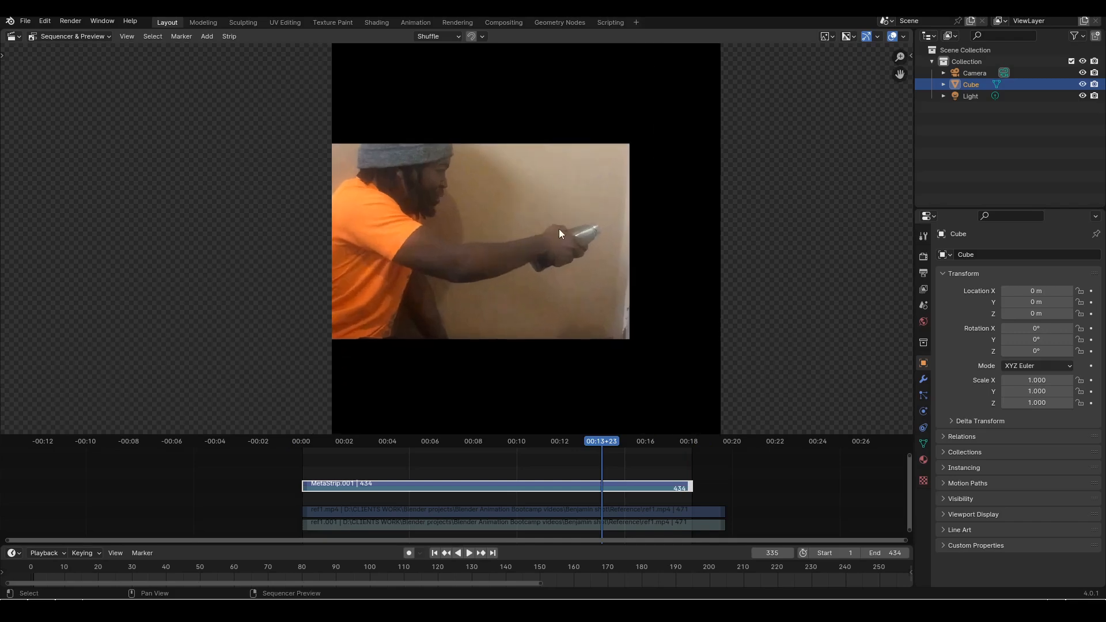
pyautogui.scroll(1, 559, 229)
pyautogui.moveTo(588, 147); pyautogui.dragTo(586, 170, button='middle')
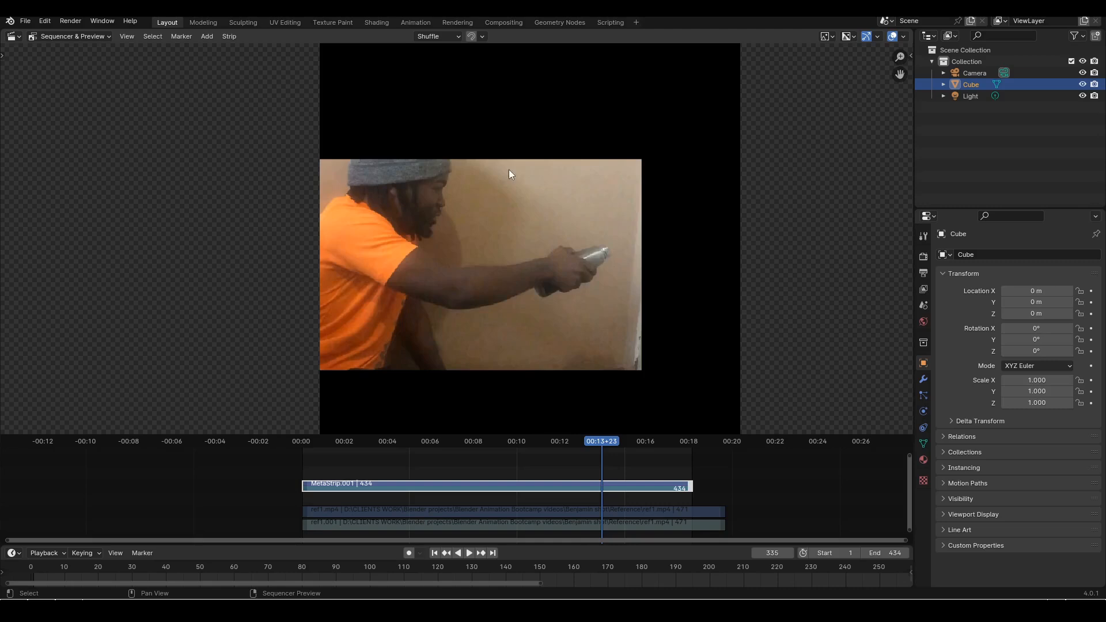
# Go back to frame 291 and play MetaStrip.001 on to frame 345, examining the transition from raised hand to outstretched arm
pyautogui.scroll(-2, 461, 252)
pyautogui.moveTo(599, 444); pyautogui.dragTo(563, 441)
pyautogui.scroll(-1, 570, 307)
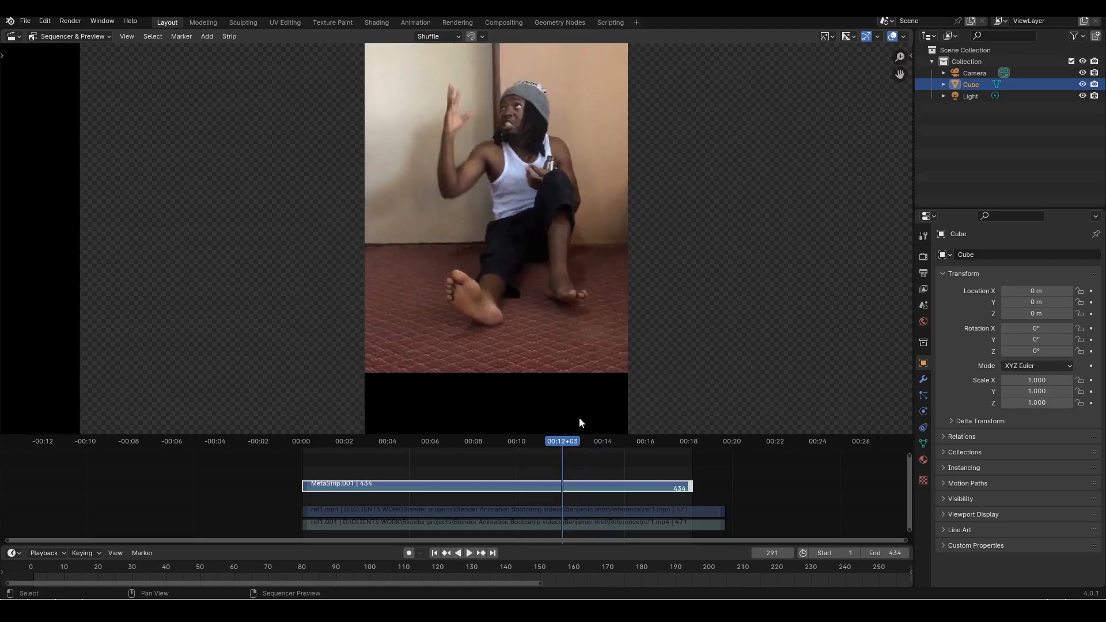
pyautogui.press('space')
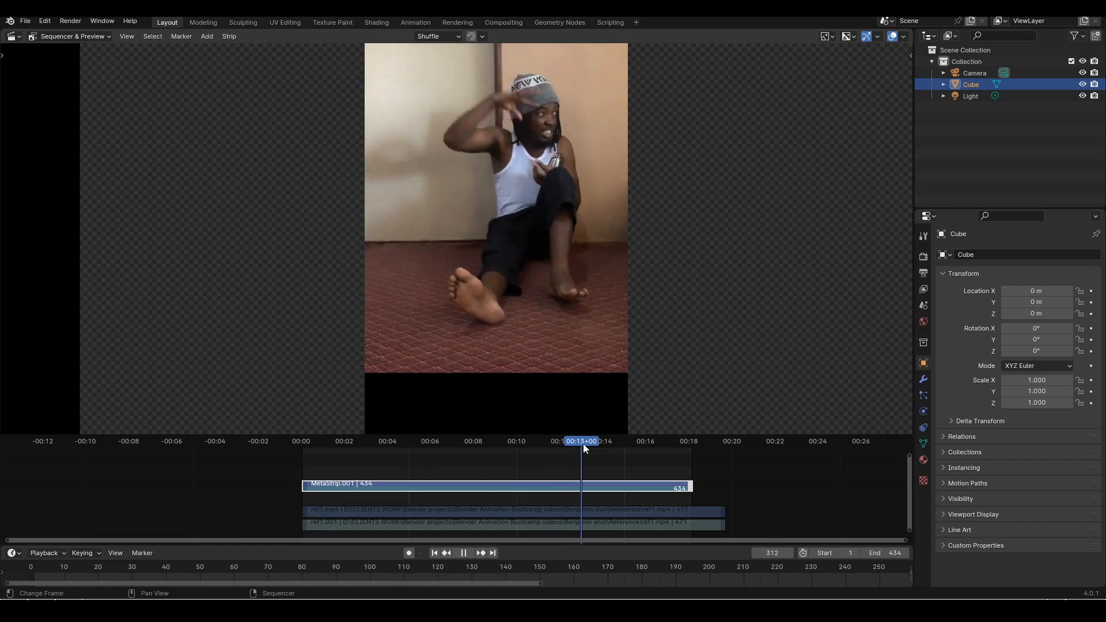
pyautogui.moveTo(583, 443); pyautogui.dragTo(604, 449)
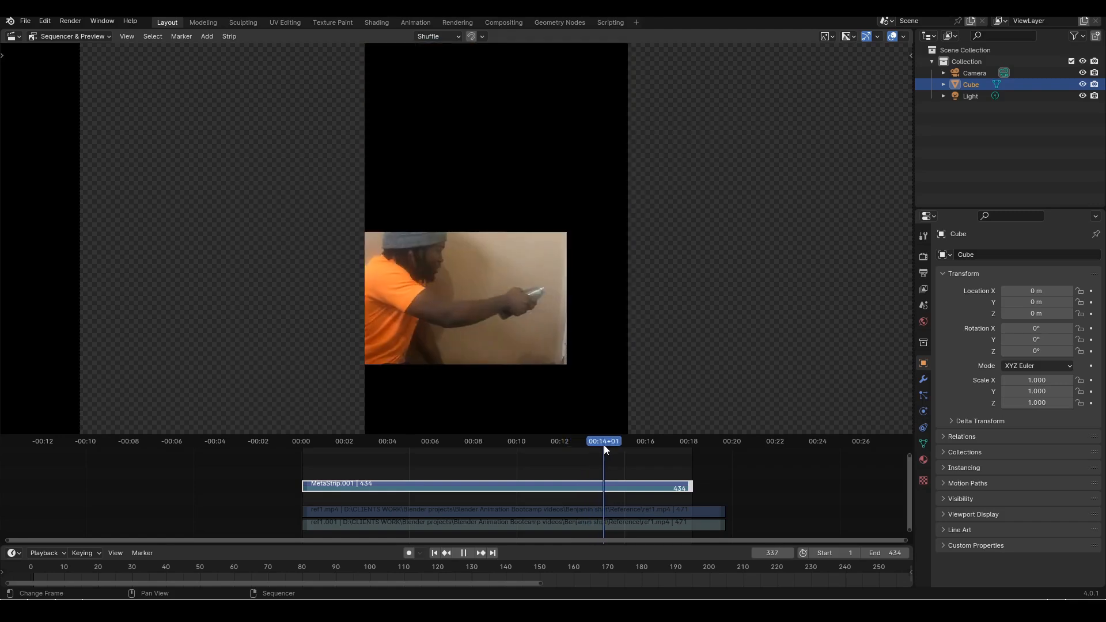
pyautogui.press('space')
# Scrub MetaStrip.001 from frame 345 to frame 403, examining how the bottle is drawn back towards the body
pyautogui.scroll(1, 531, 334)
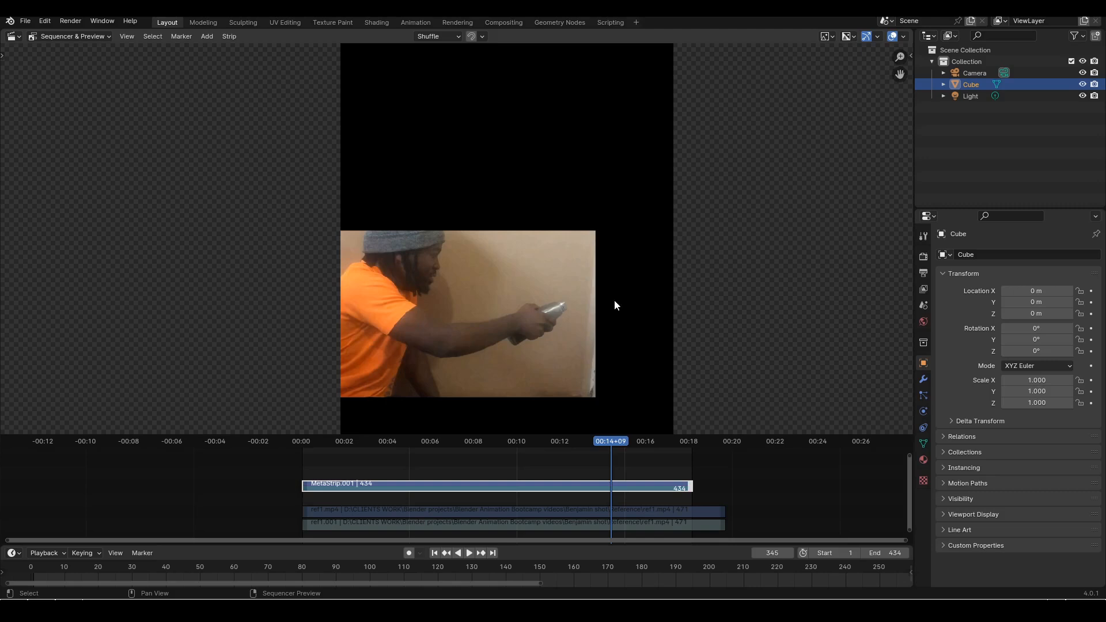
pyautogui.moveTo(611, 441); pyautogui.dragTo(662, 445)
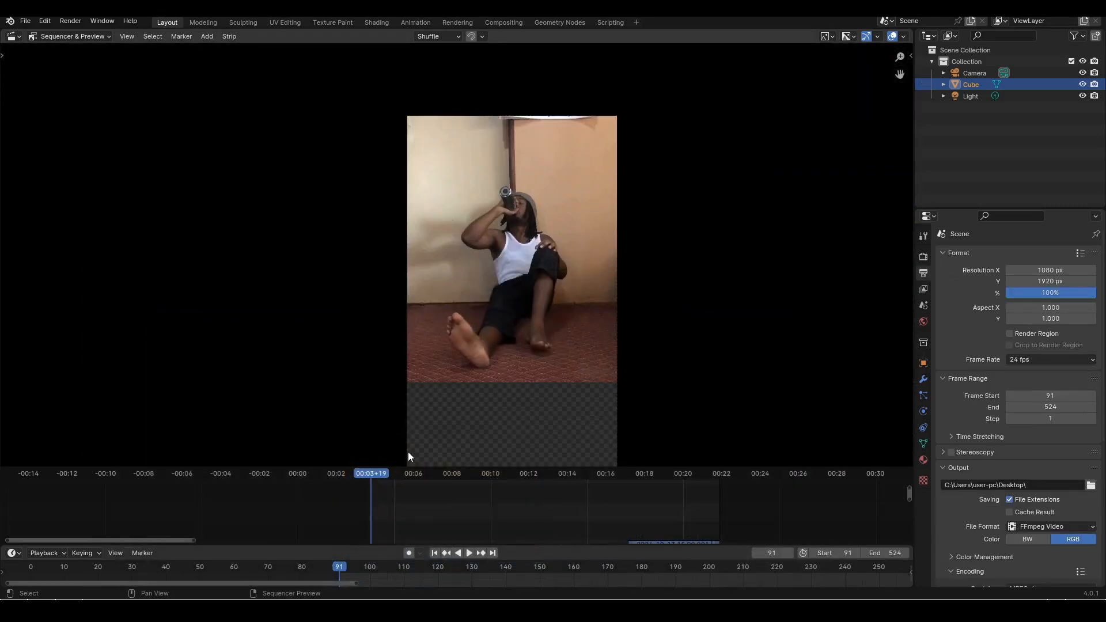
pyautogui.scroll(4, 551, 294)
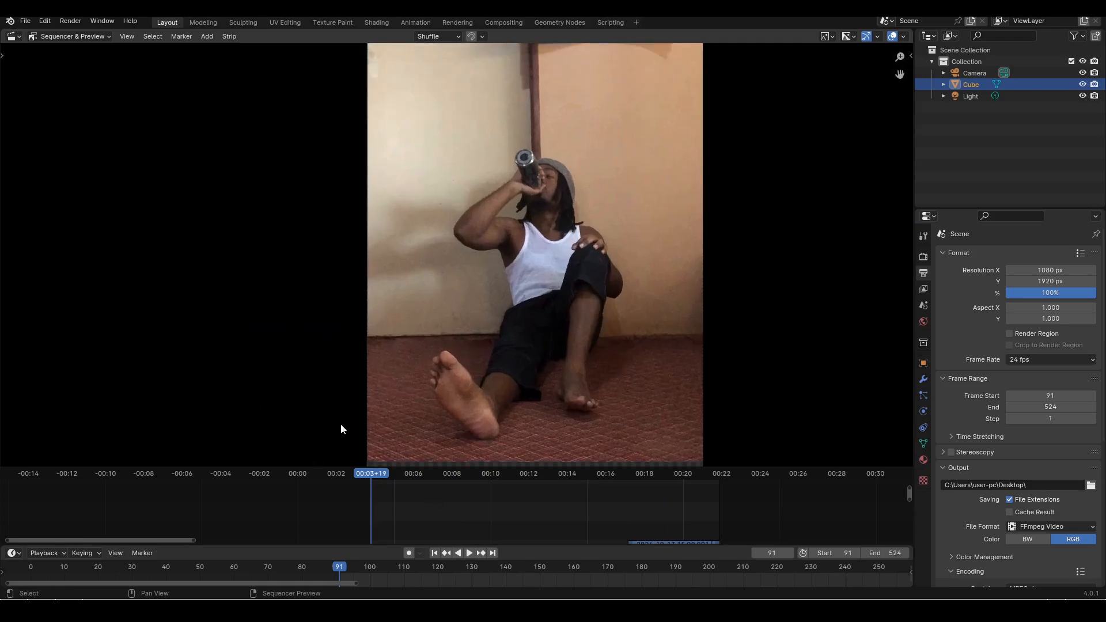
# Preview the opening drinking pose of the annotated reference from frame 91 to frame 121, and return to frame 91
pyautogui.scroll(1, 588, 251)
pyautogui.scroll(-2, 586, 257)
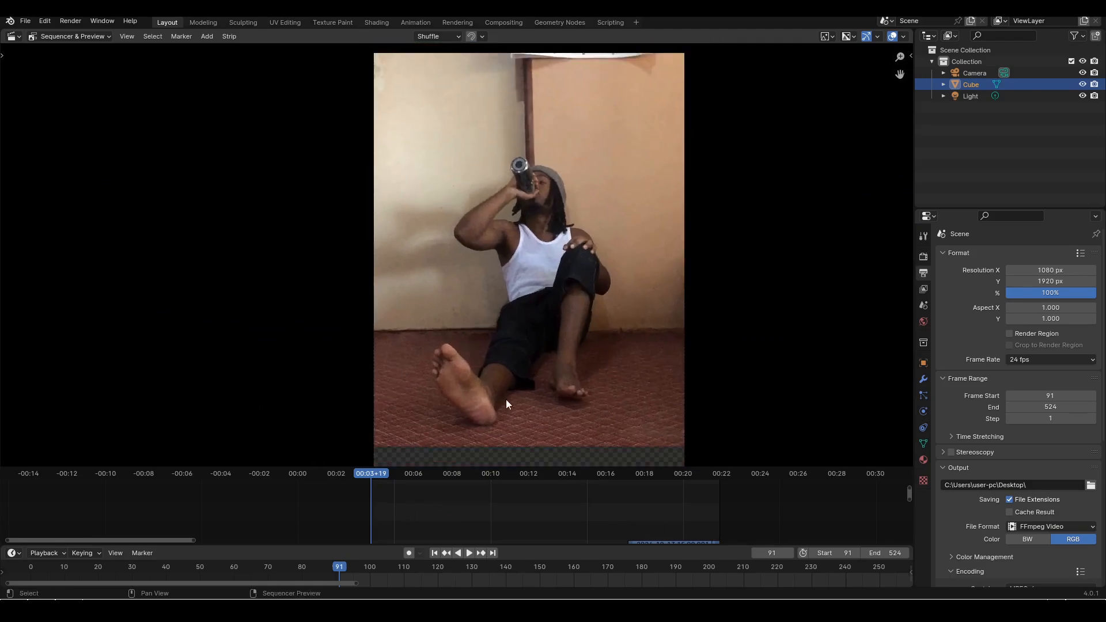
pyautogui.press('space')
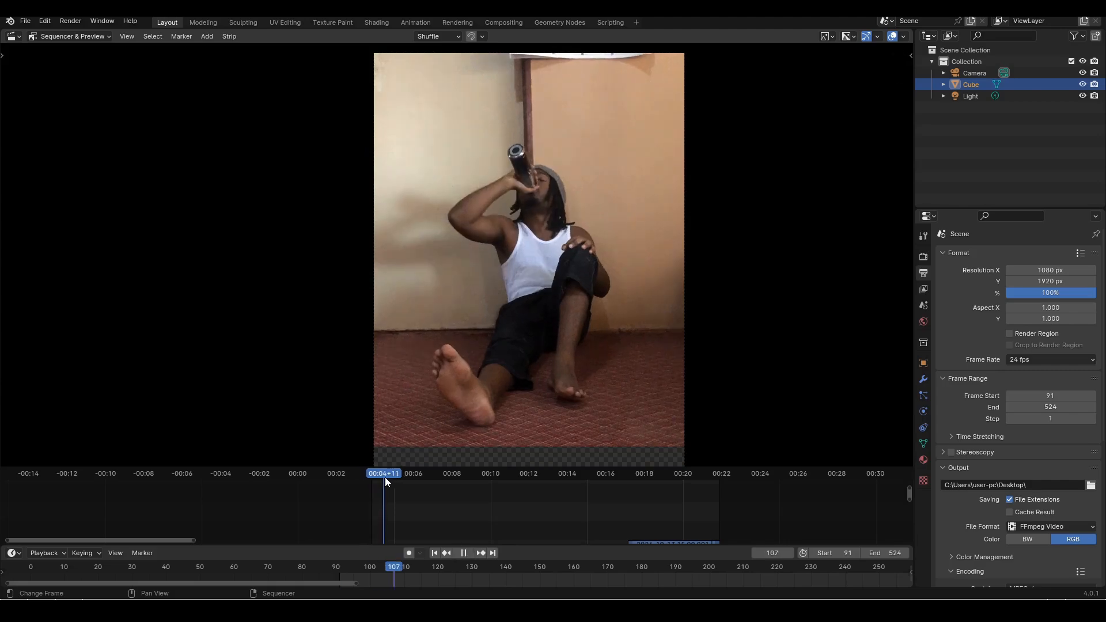
pyautogui.press('space')
pyautogui.click(395, 475)
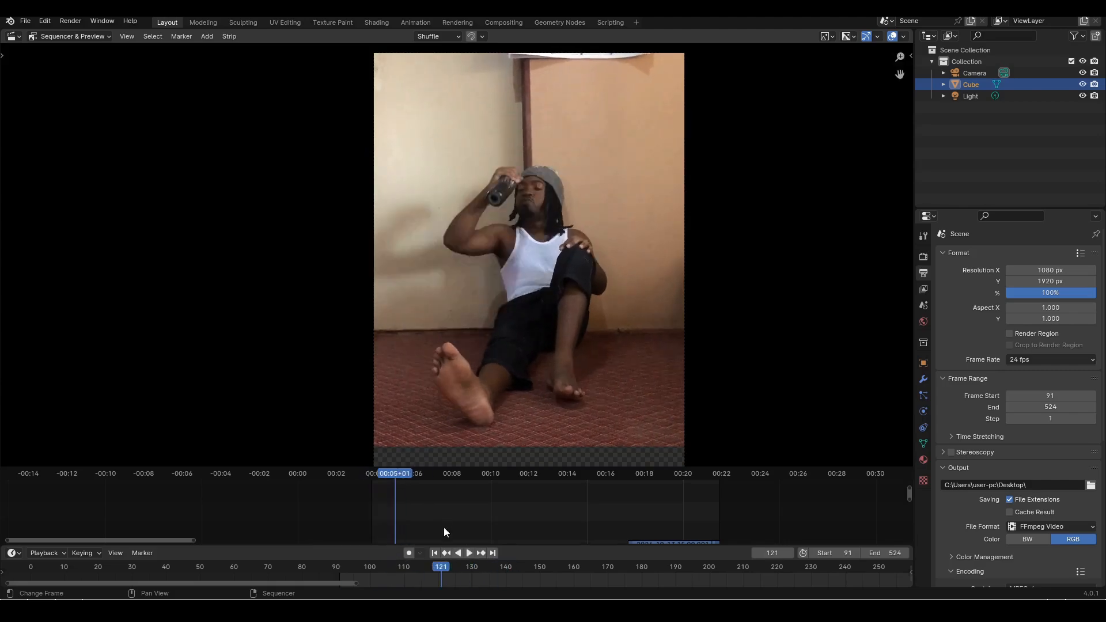
pyautogui.click(435, 553)
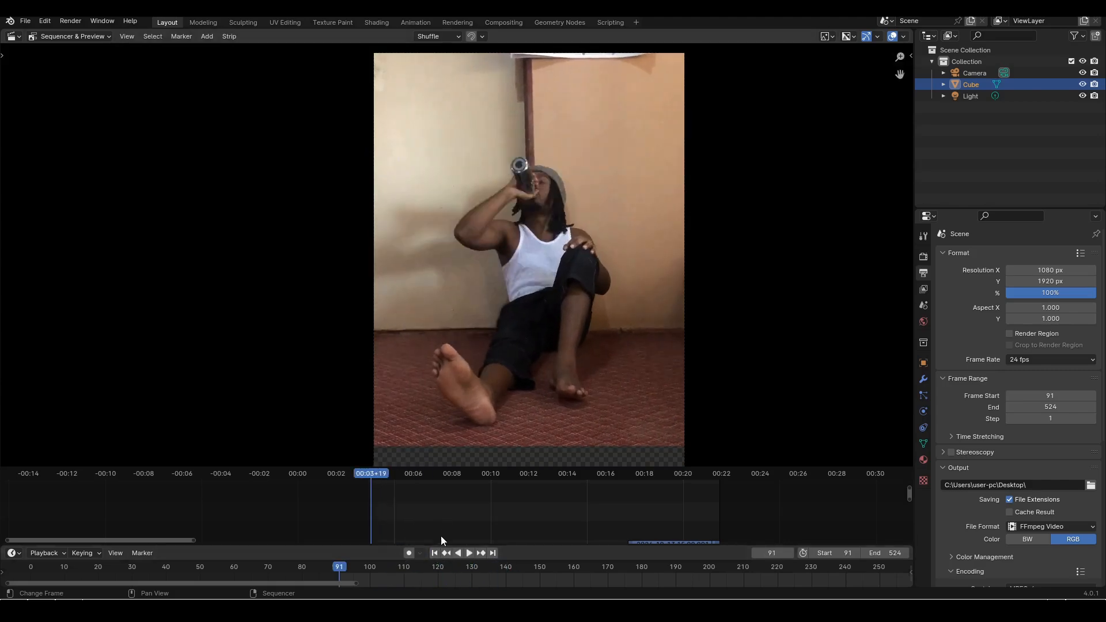
# Play the annotated reference from frame 91, pausing at the notes on frames 288 and 344, and go back to frame 334
pyautogui.click(469, 554)
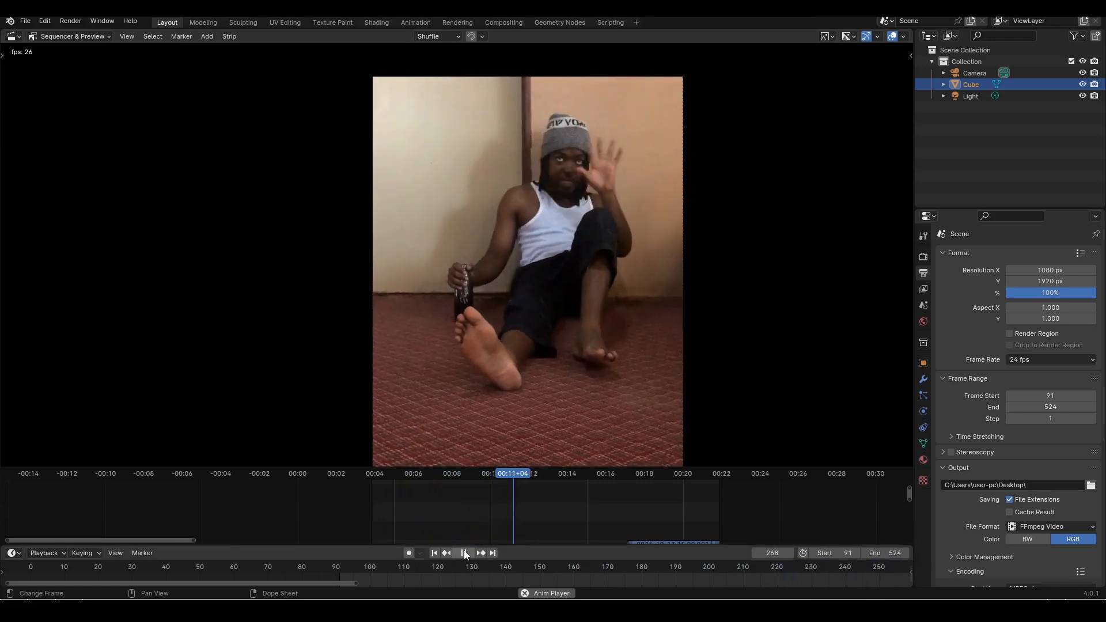
pyautogui.click(464, 554)
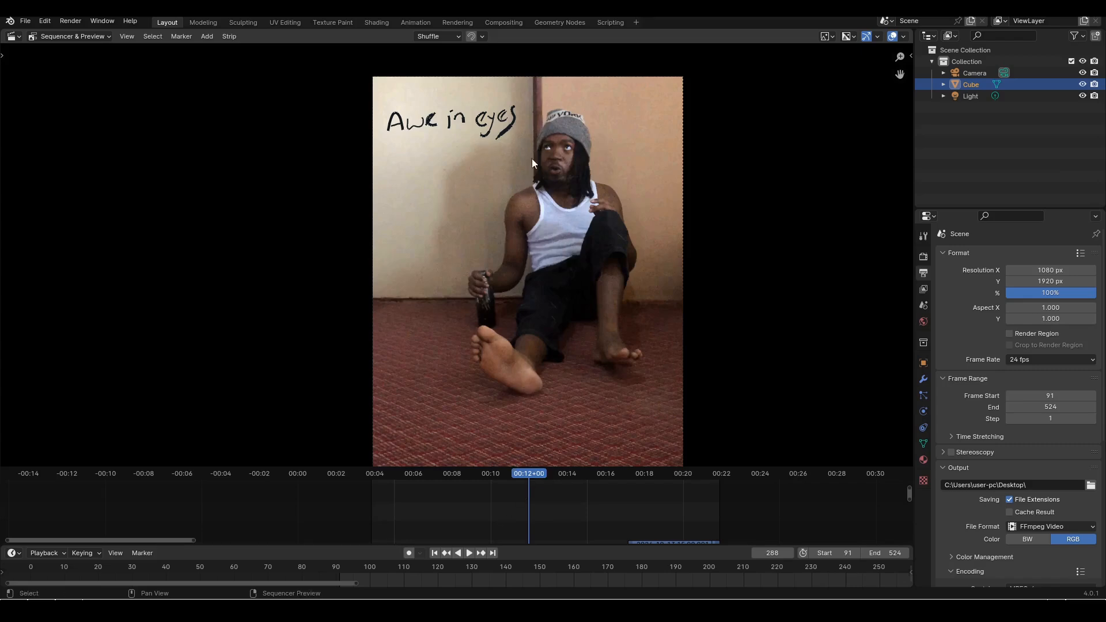
pyautogui.press('space')
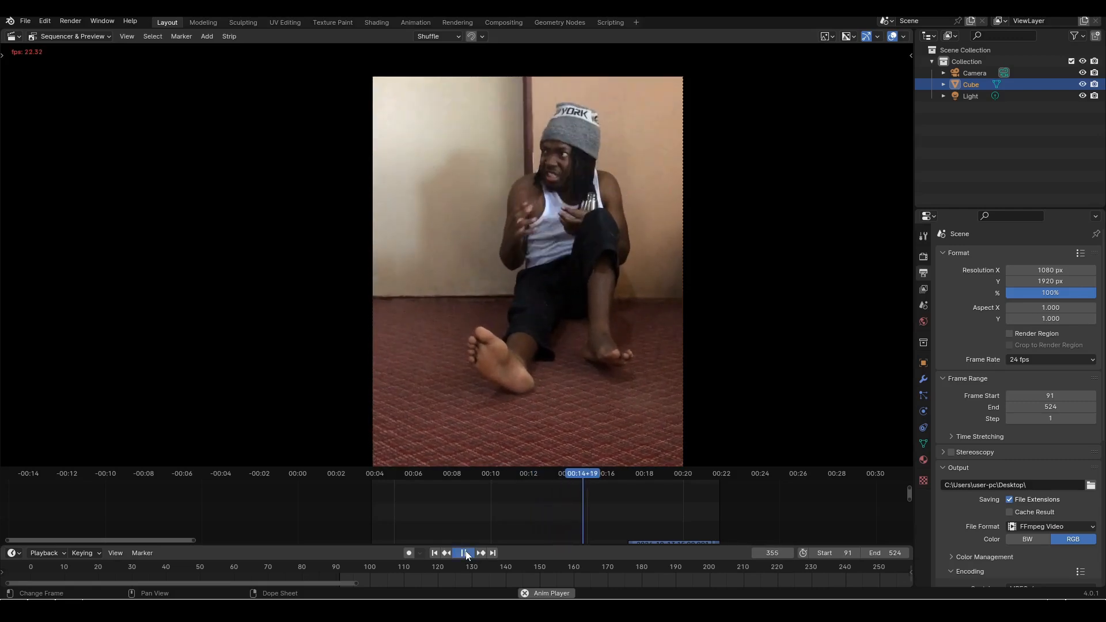
pyautogui.click(465, 553)
pyautogui.moveTo(593, 476); pyautogui.dragTo(575, 476)
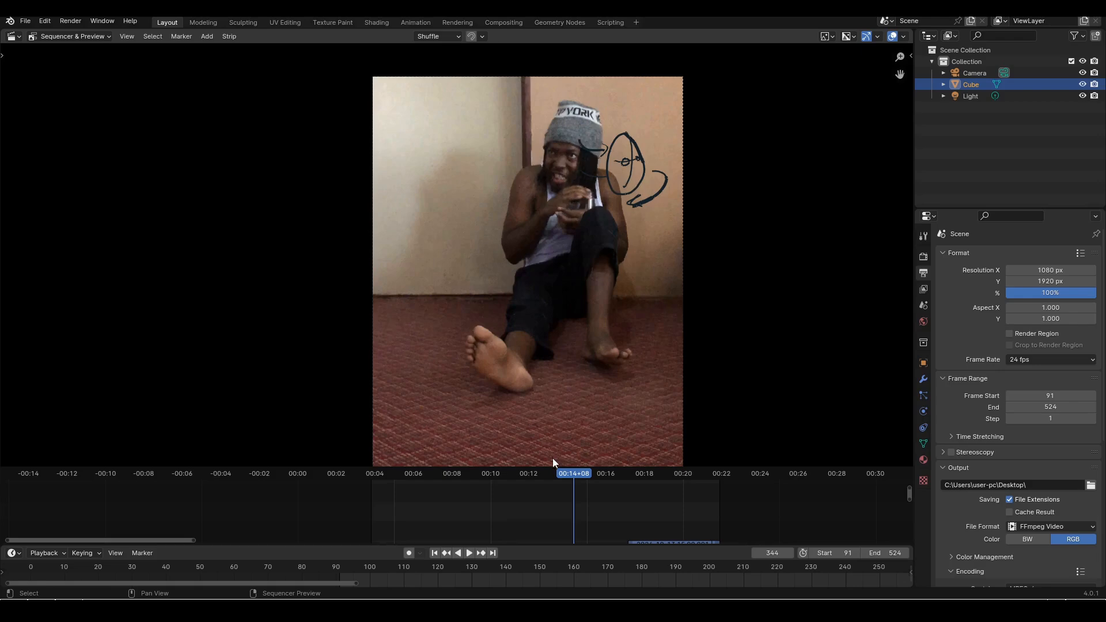
pyautogui.click(567, 475)
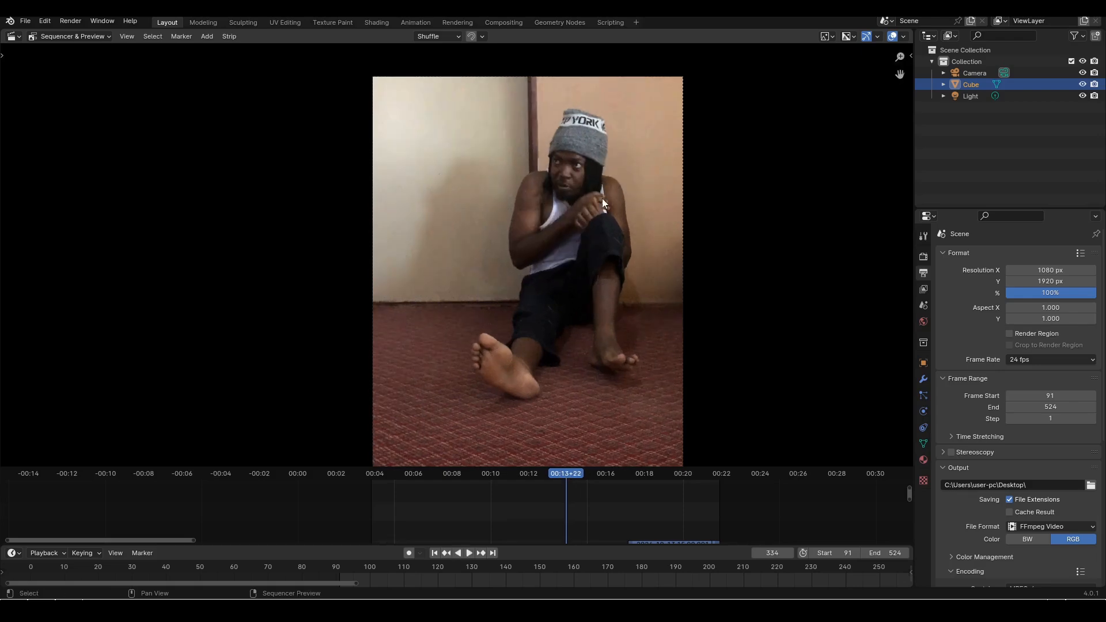
# Play the annotated reference on from frame 334 and advance frame by frame to frame 411 to examine the cut to the side view
pyautogui.press('space')
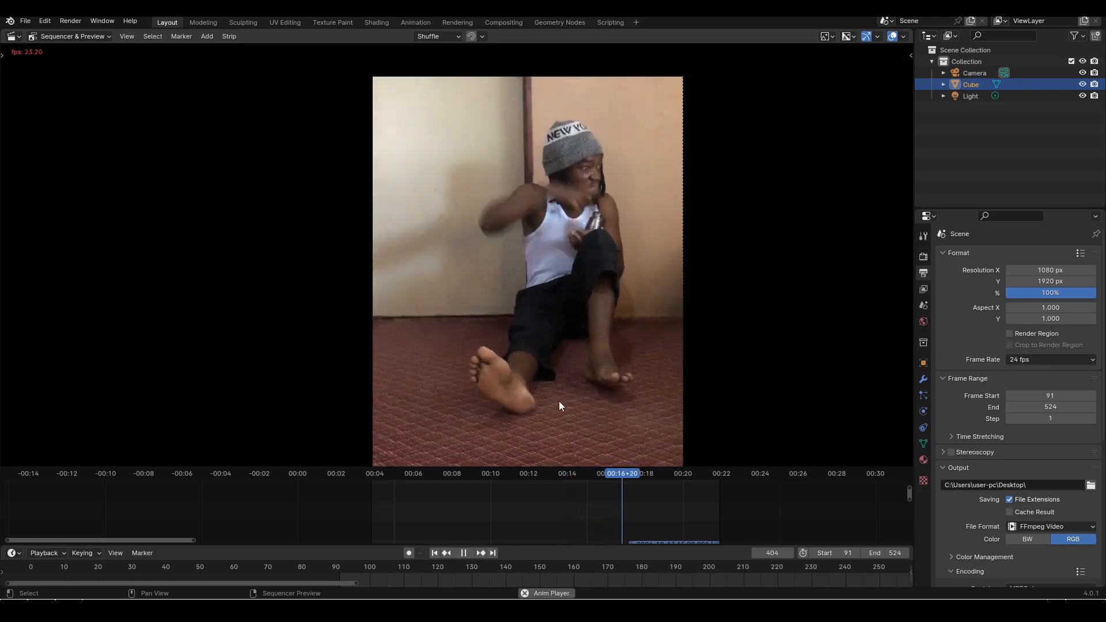
pyautogui.press('space')
pyautogui.press('Right')
pyautogui.press('Right')
pyautogui.press('Right')
pyautogui.press('Right')
pyautogui.press('Right')
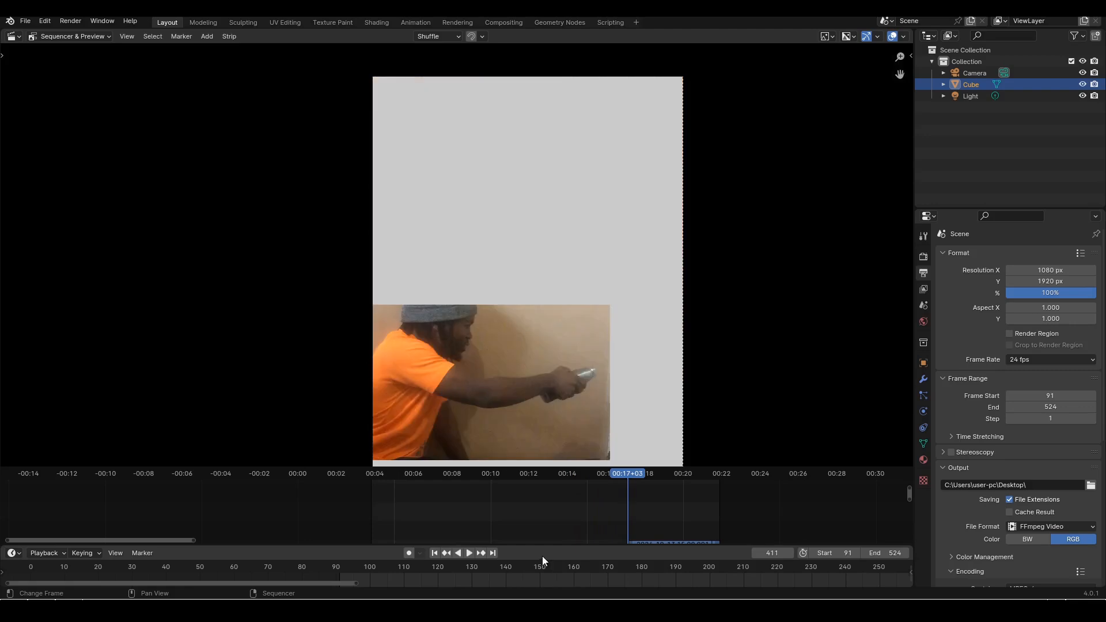
# Examine the drawn pose on frame 414, advance to the lines on frame 417, and play on to the SHAKE note at frame 445
pyautogui.click(629, 476)
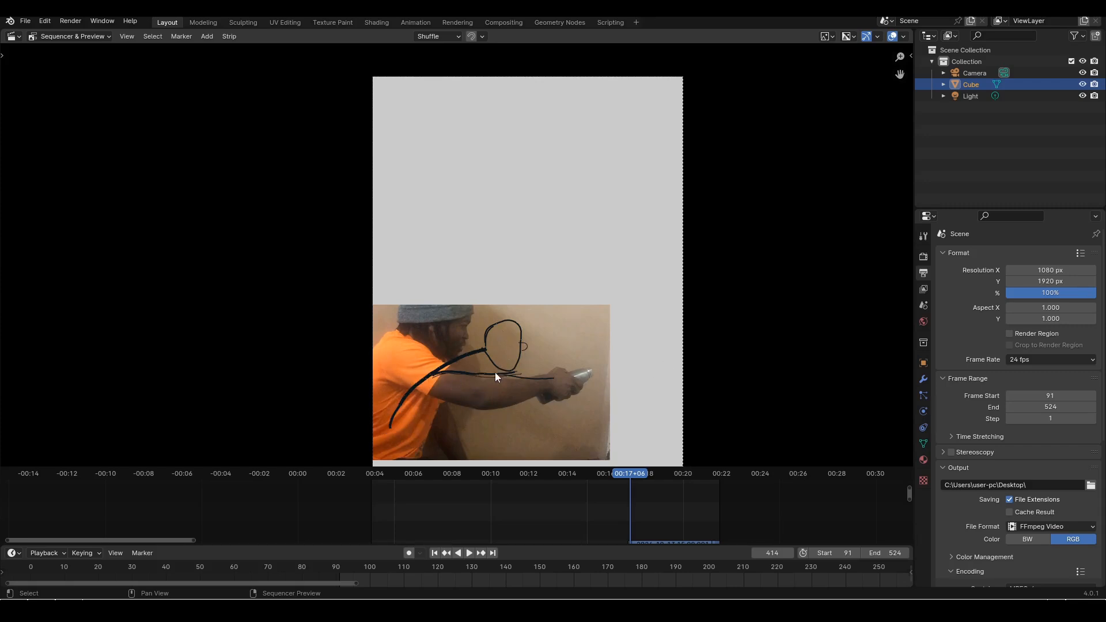
pyautogui.press('Right')
pyautogui.press('Right')
pyautogui.press('Right')
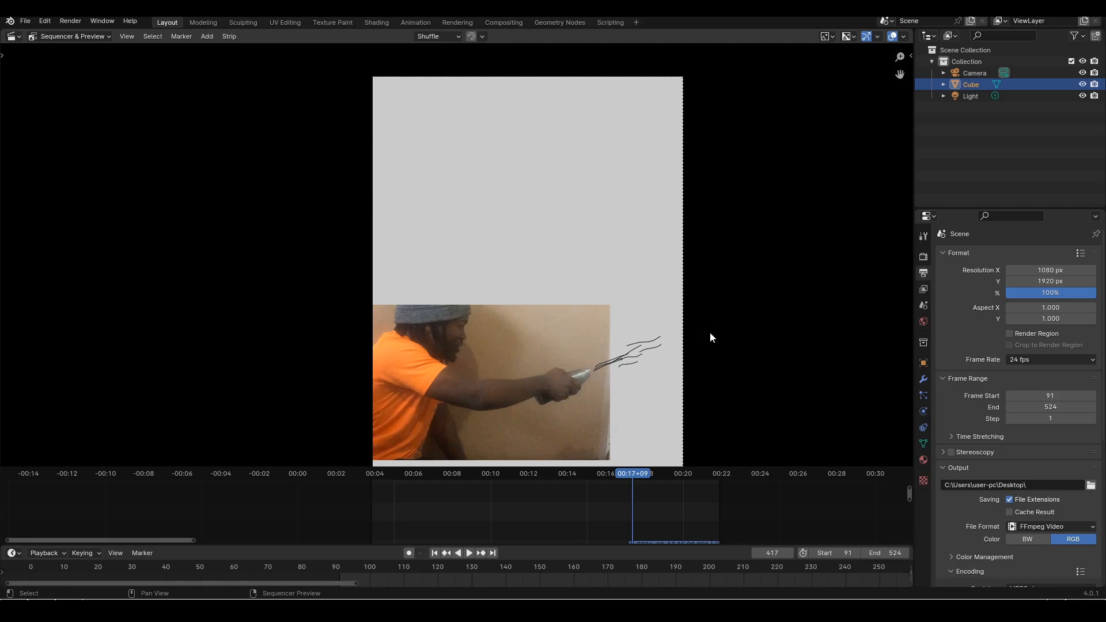
pyautogui.press('space')
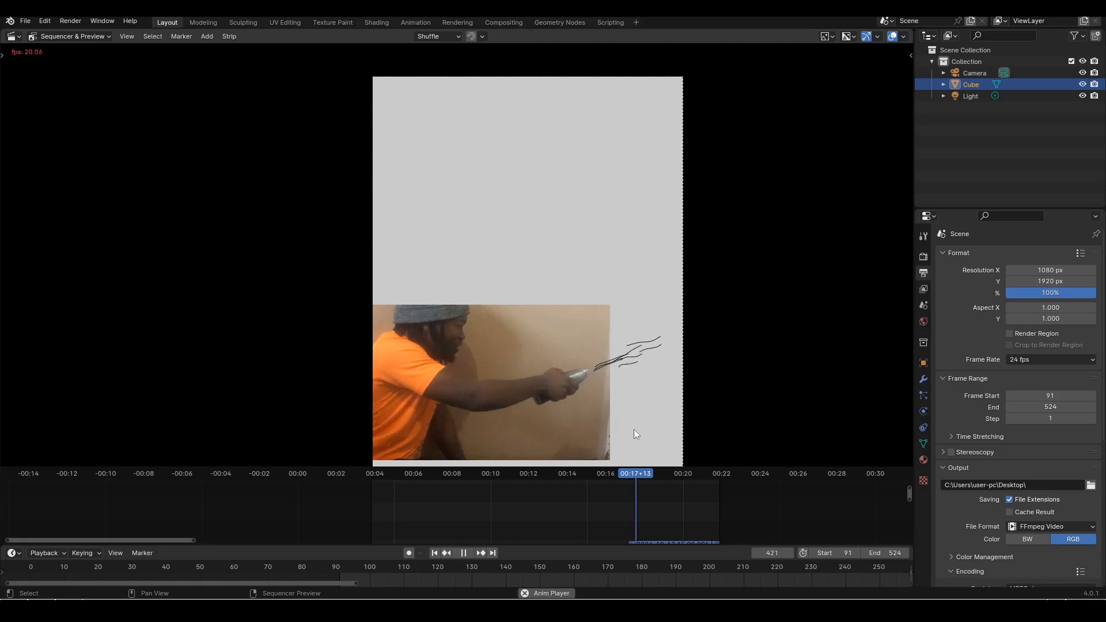
pyautogui.press('space')
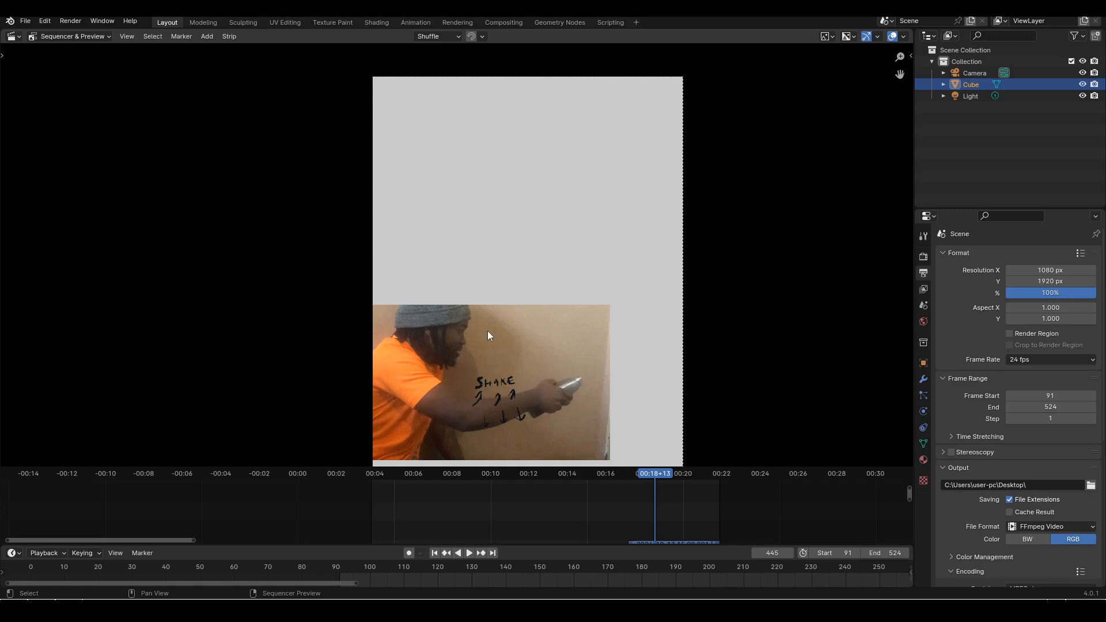
# Examine the SHAKE note on the arm at frame 445 up close, and play the annotated reference on to frame 502
pyautogui.moveTo(481, 317); pyautogui.dragTo(509, 275, button='middle')
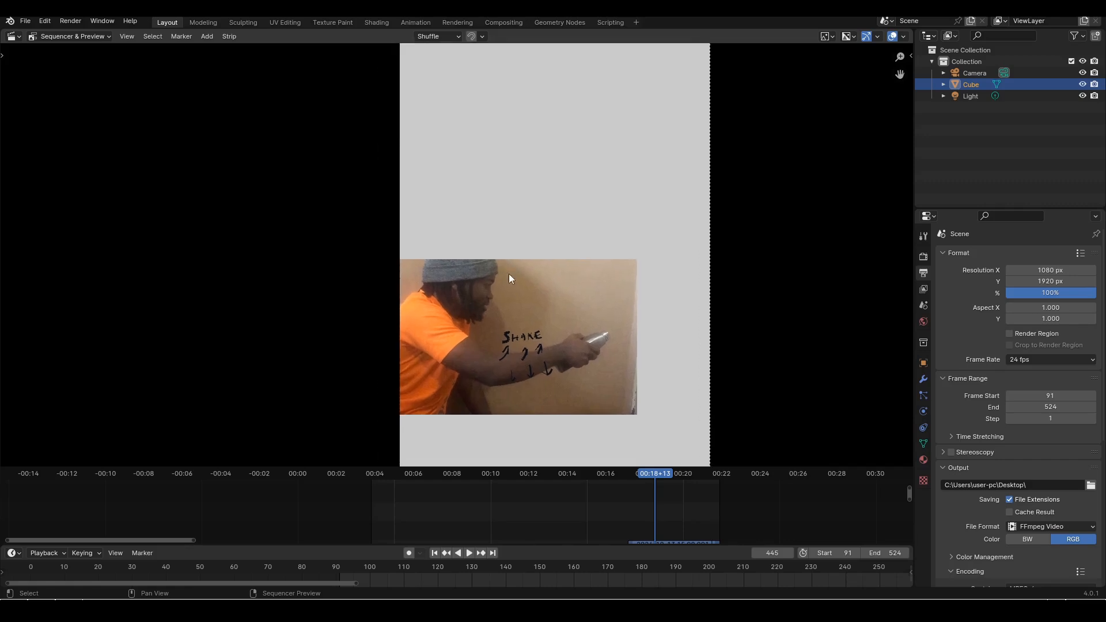
pyautogui.scroll(1, 536, 300)
pyautogui.moveTo(559, 320); pyautogui.dragTo(535, 310, button='middle')
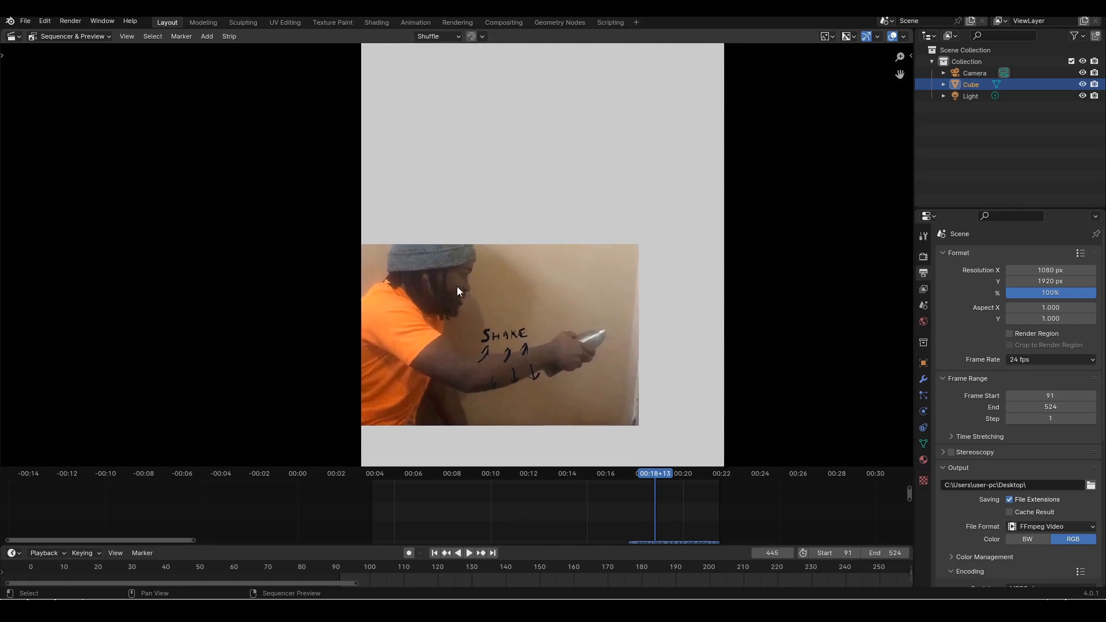
pyautogui.press('space')
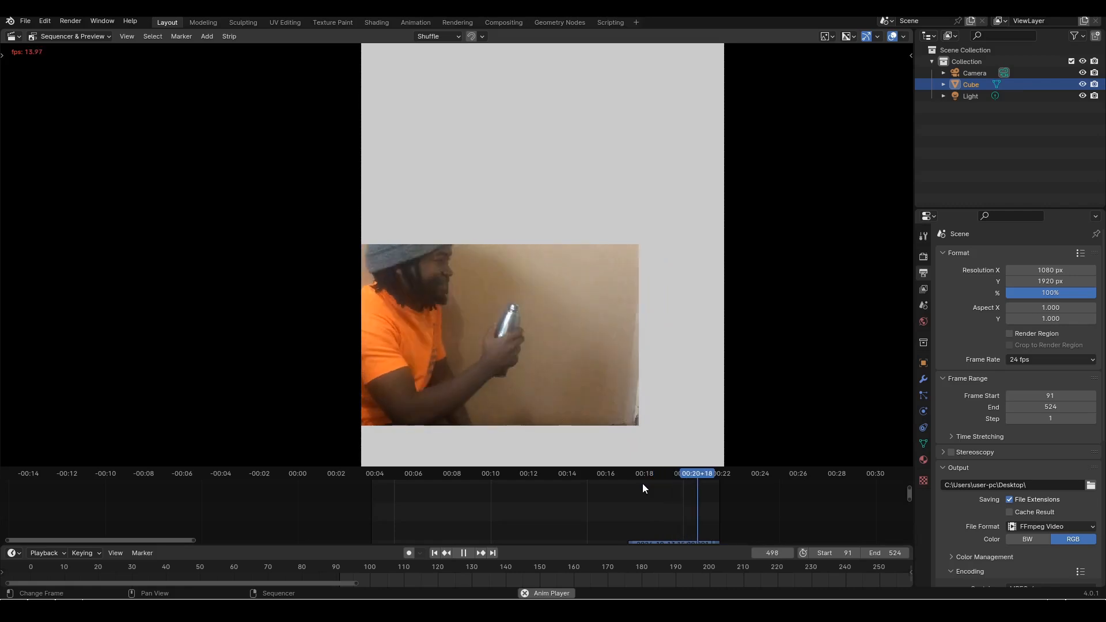
pyautogui.press('space')
# Examine the bottle pose at frame 502 up close, and revisit the poses at frames 98 and 297
pyautogui.scroll(-2, 621, 348)
pyautogui.scroll(3, 600, 359)
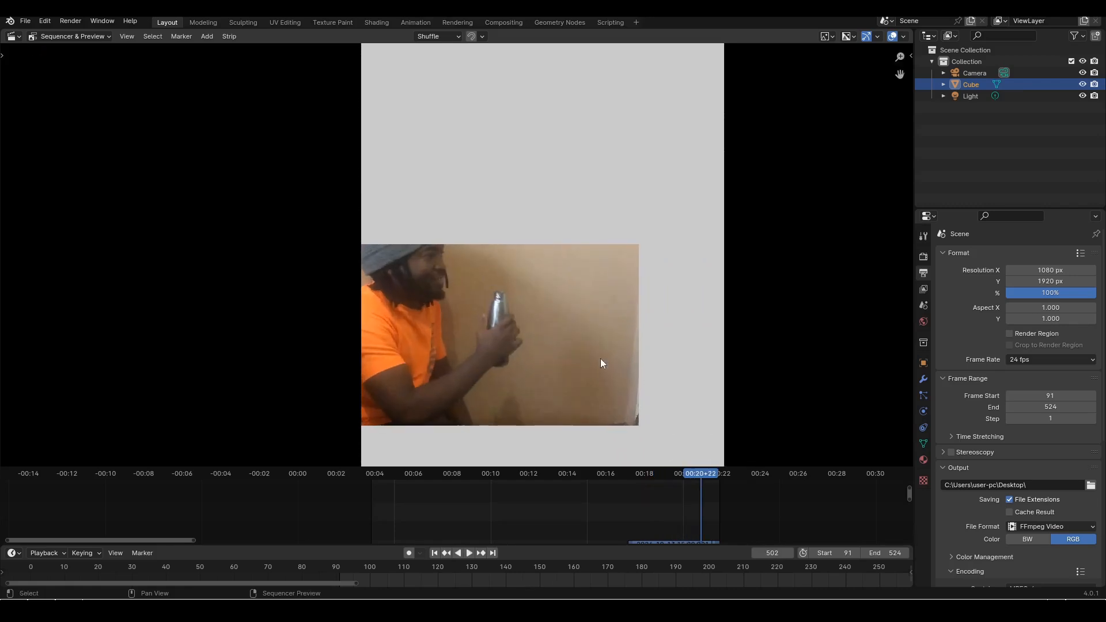
pyautogui.moveTo(600, 354); pyautogui.dragTo(609, 299, button='middle')
pyautogui.scroll(1, 608, 299)
pyautogui.scroll(-1, 624, 299)
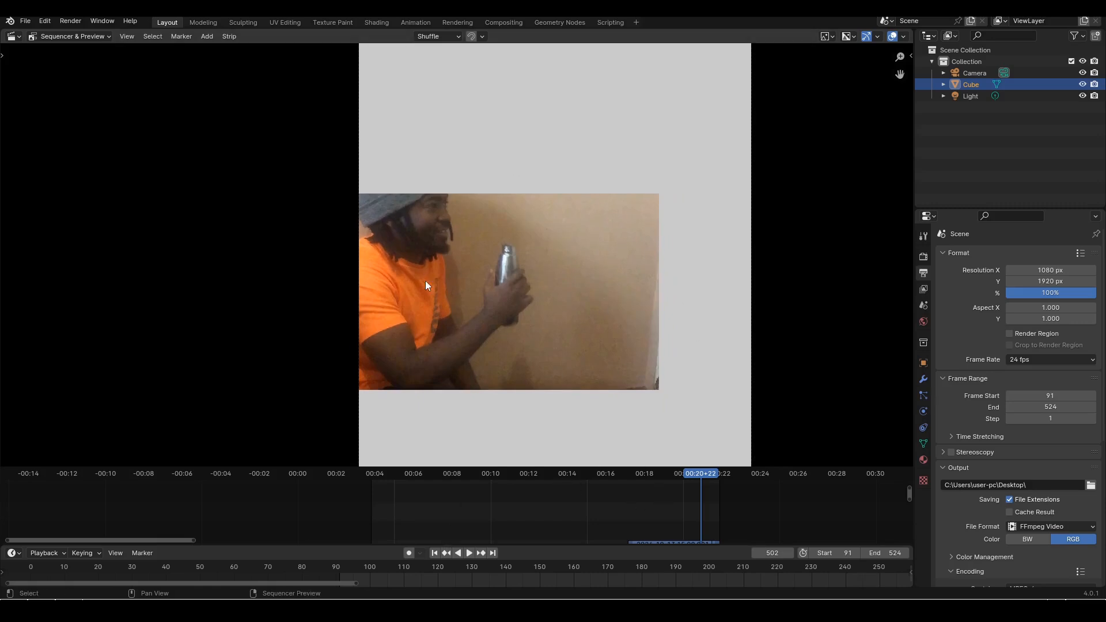
pyautogui.click(377, 474)
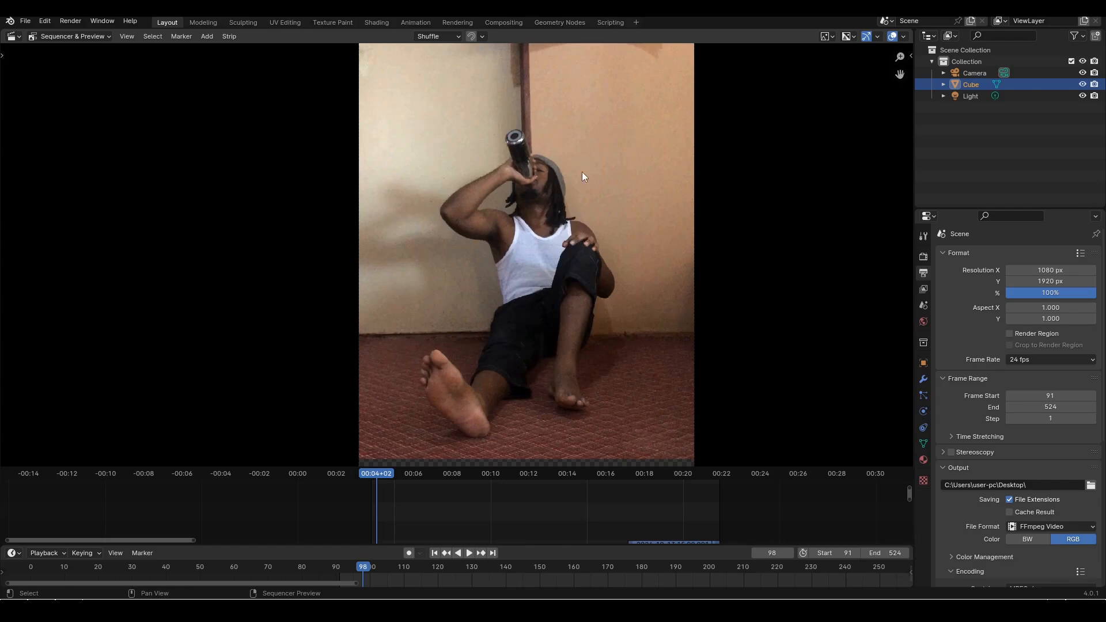
pyautogui.click(537, 477)
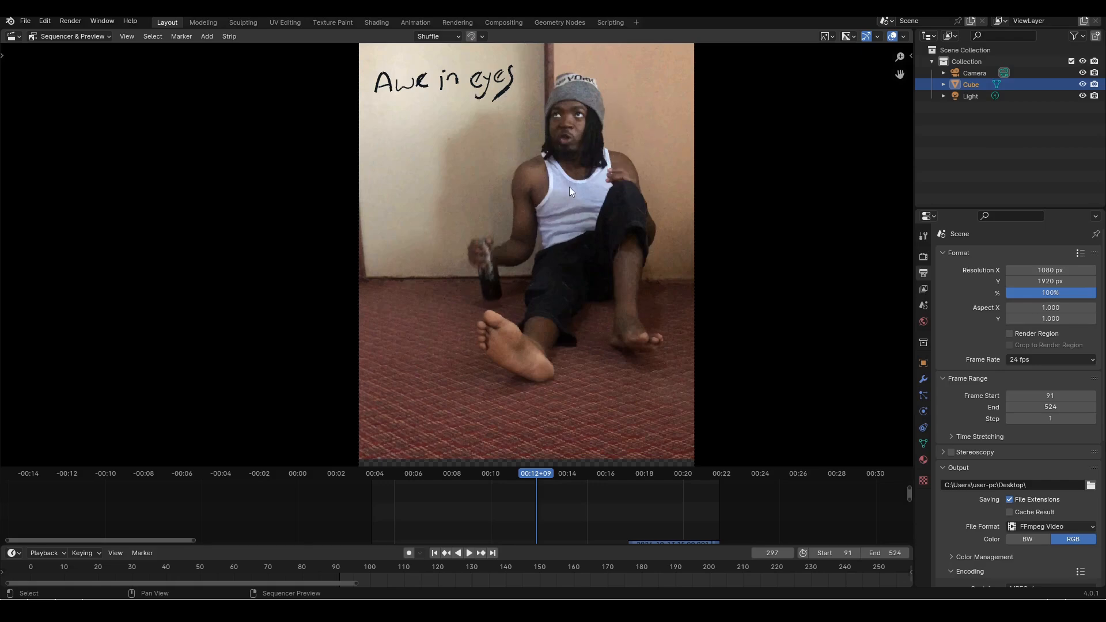
# Revisit the annotated reference at frames 396 and 415, and play it on from frame 415
pyautogui.moveTo(576, 473); pyautogui.dragTo(615, 473)
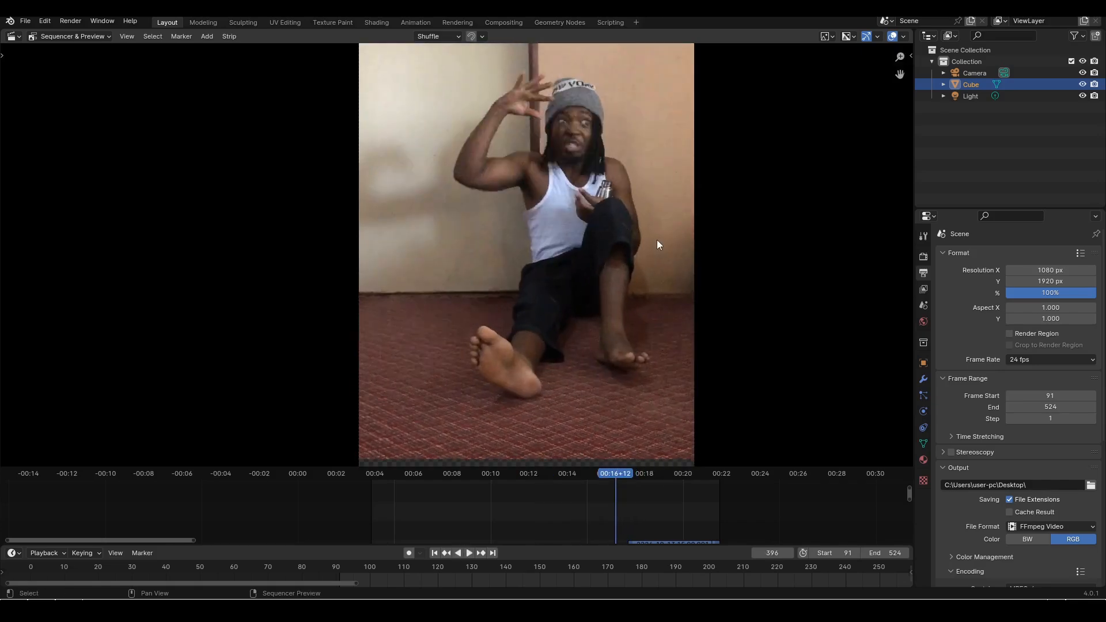
pyautogui.click(631, 475)
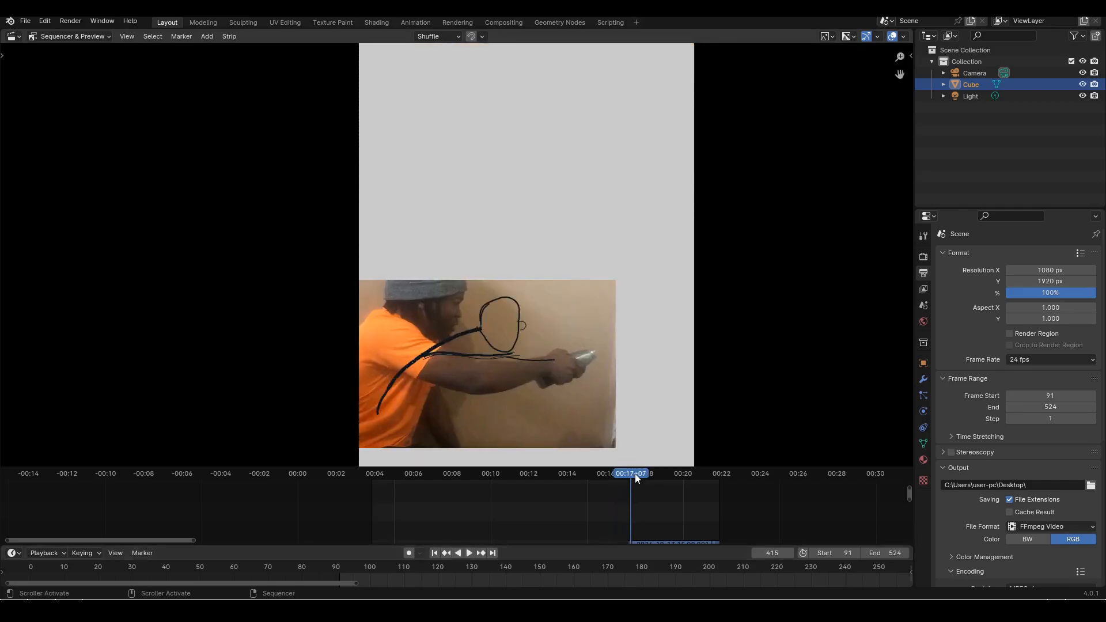
pyautogui.press('space')
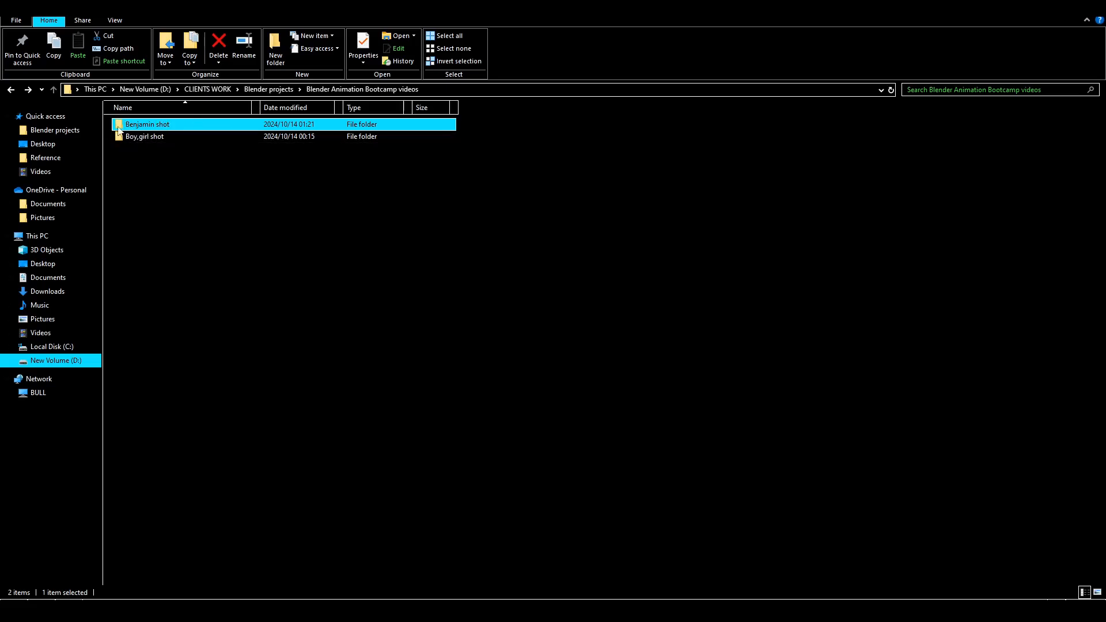
# In File Explorer, open the Benjamin shot folder, check its Anim subfolder, and return to the shot folder
pyautogui.doubleClick(178, 128)
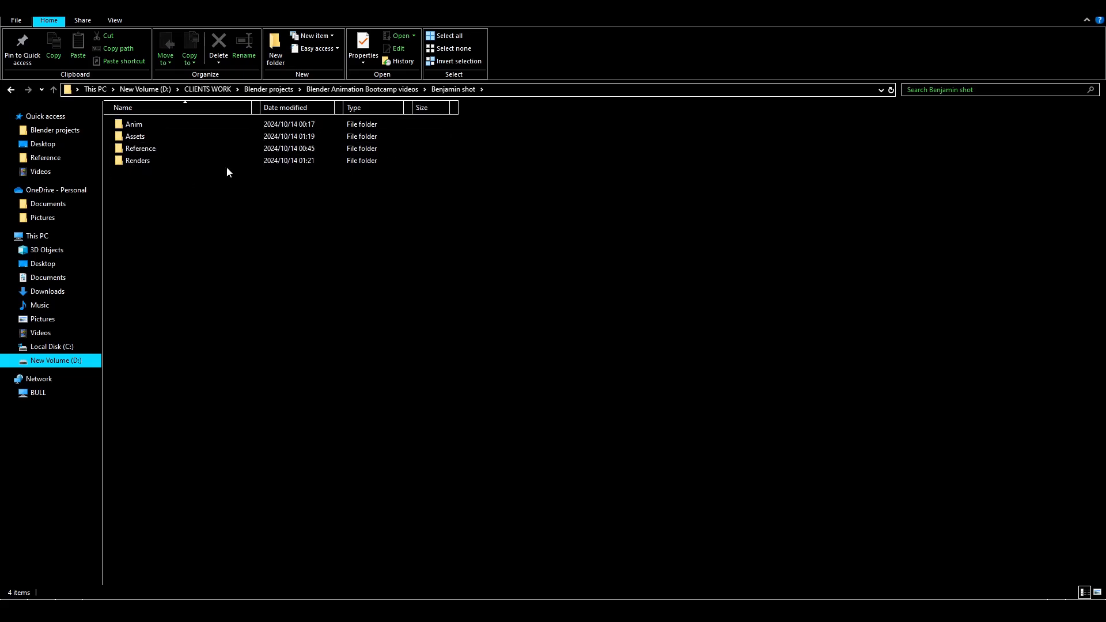
pyautogui.doubleClick(162, 125)
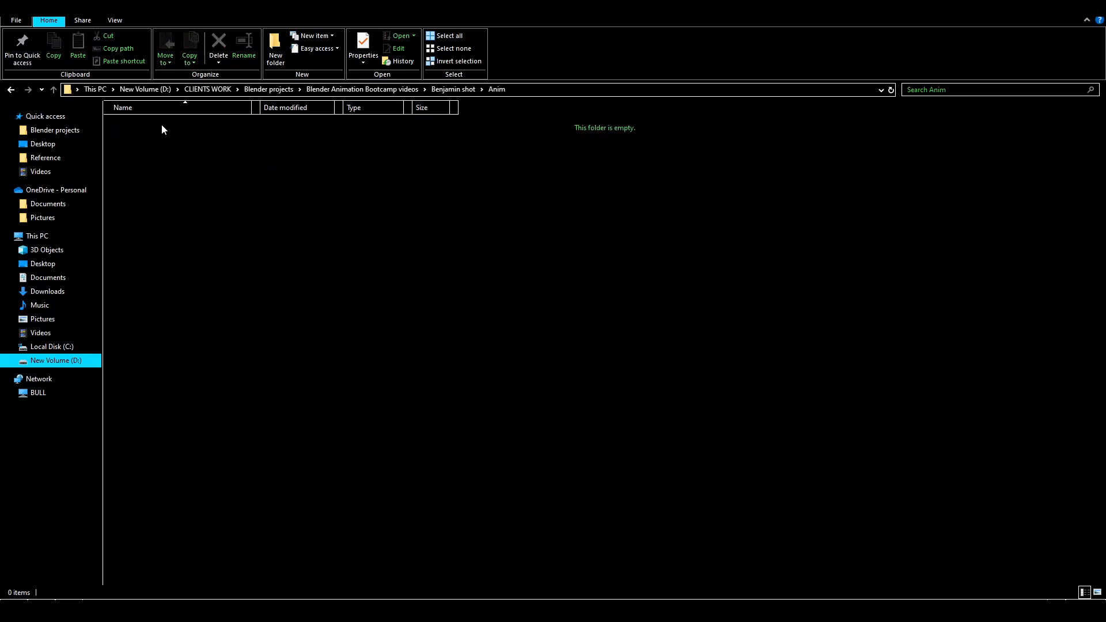
pyautogui.click(11, 90)
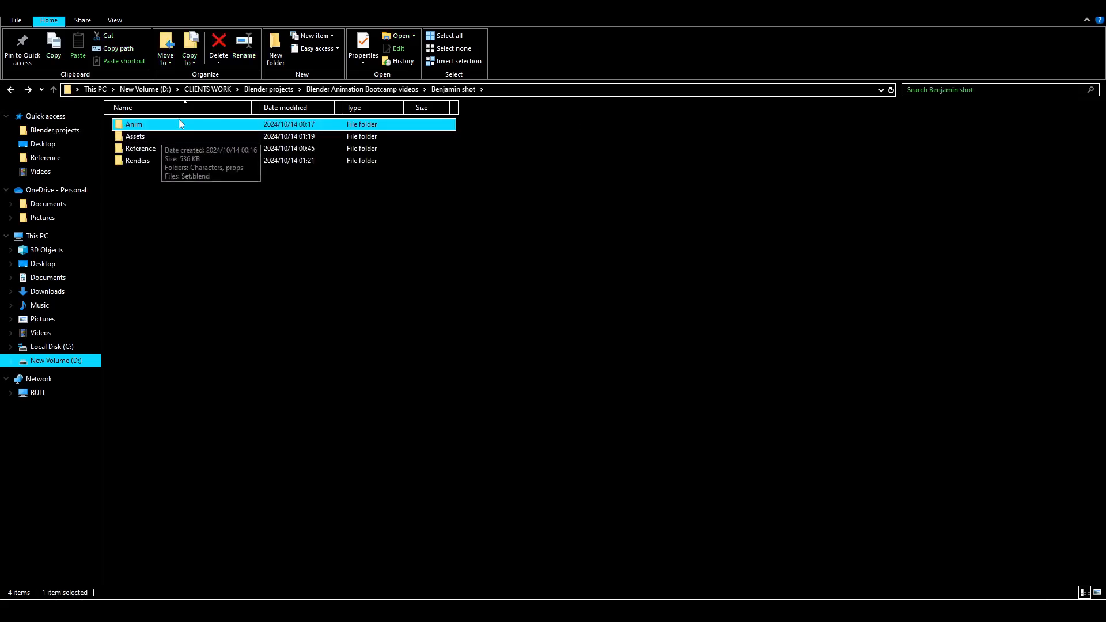
# Examine the Assets folder and its props subfolder, and return to the Benjamin shot folder
pyautogui.click(149, 138)
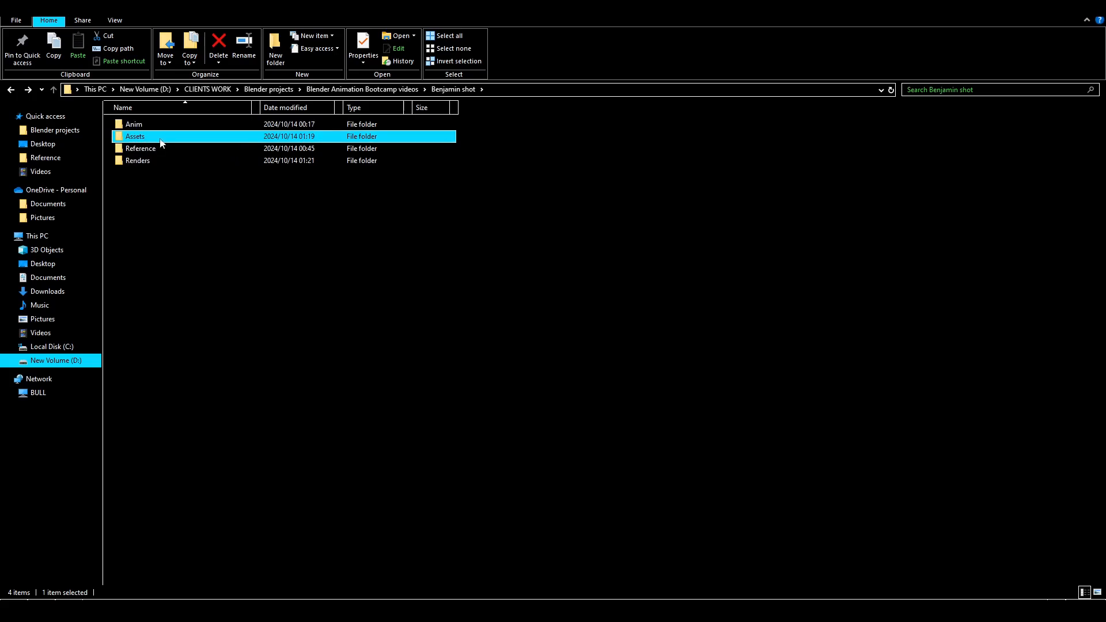
pyautogui.doubleClick(161, 142)
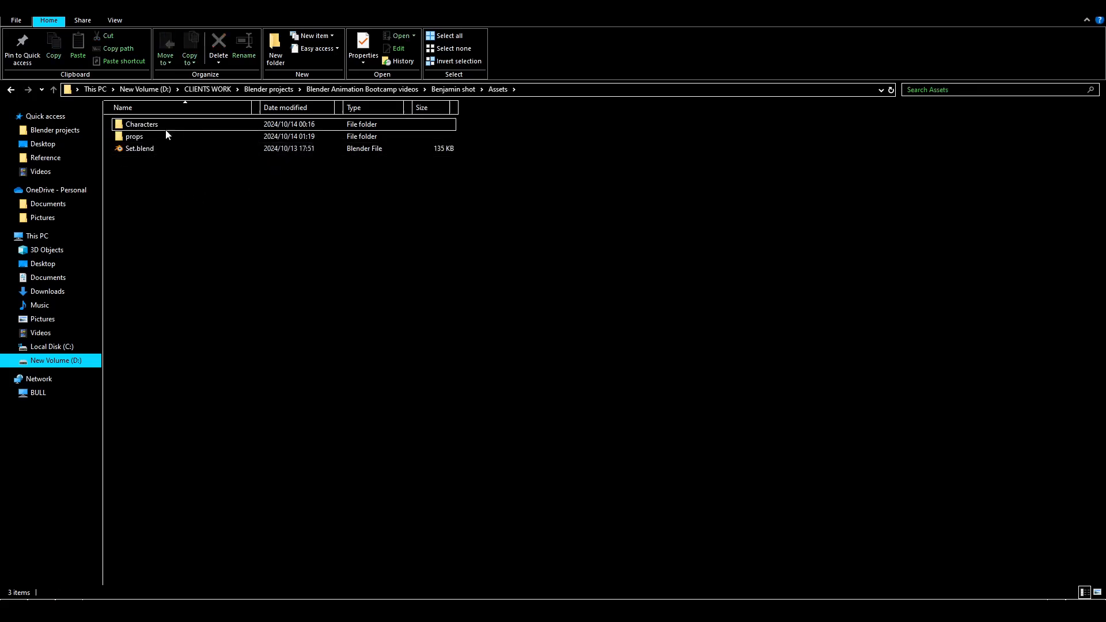
pyautogui.click(157, 123)
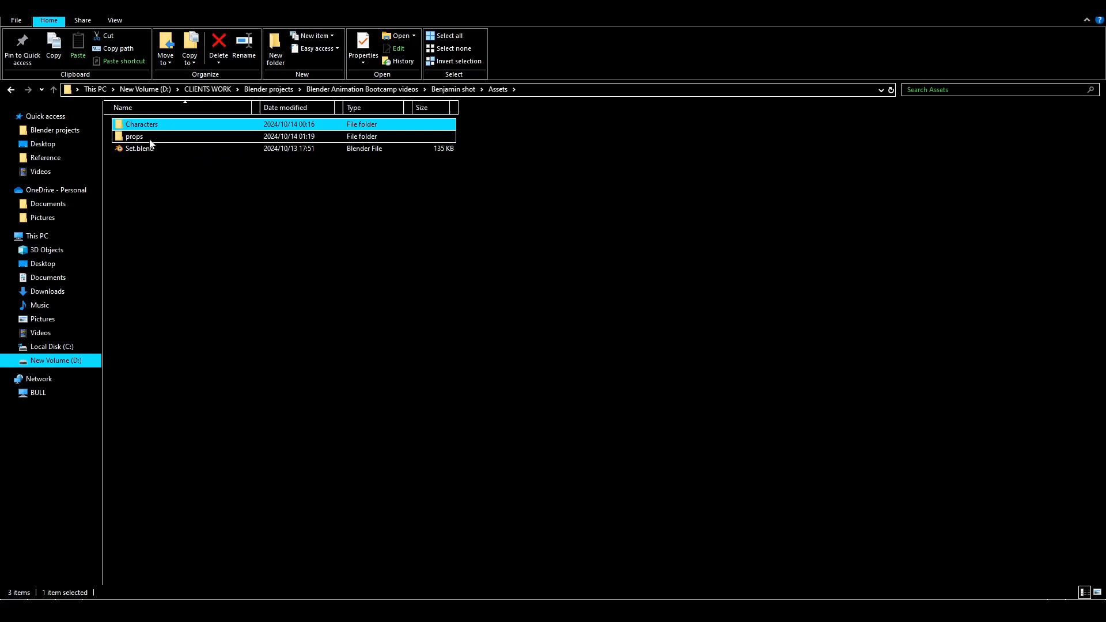
pyautogui.click(146, 139)
pyautogui.doubleClick(155, 138)
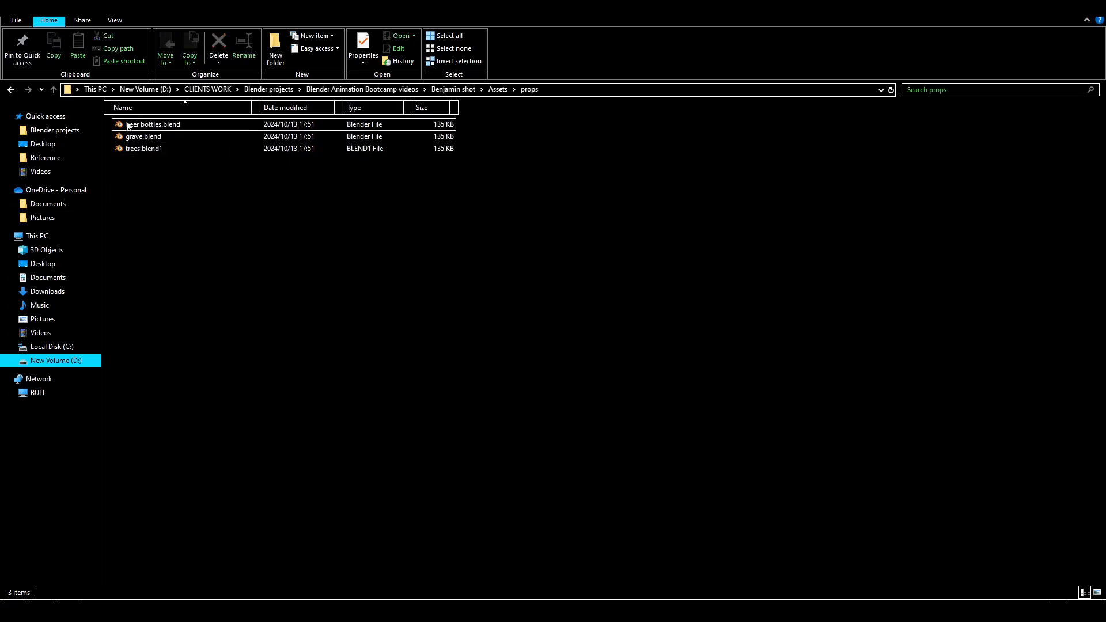
pyautogui.click(11, 90)
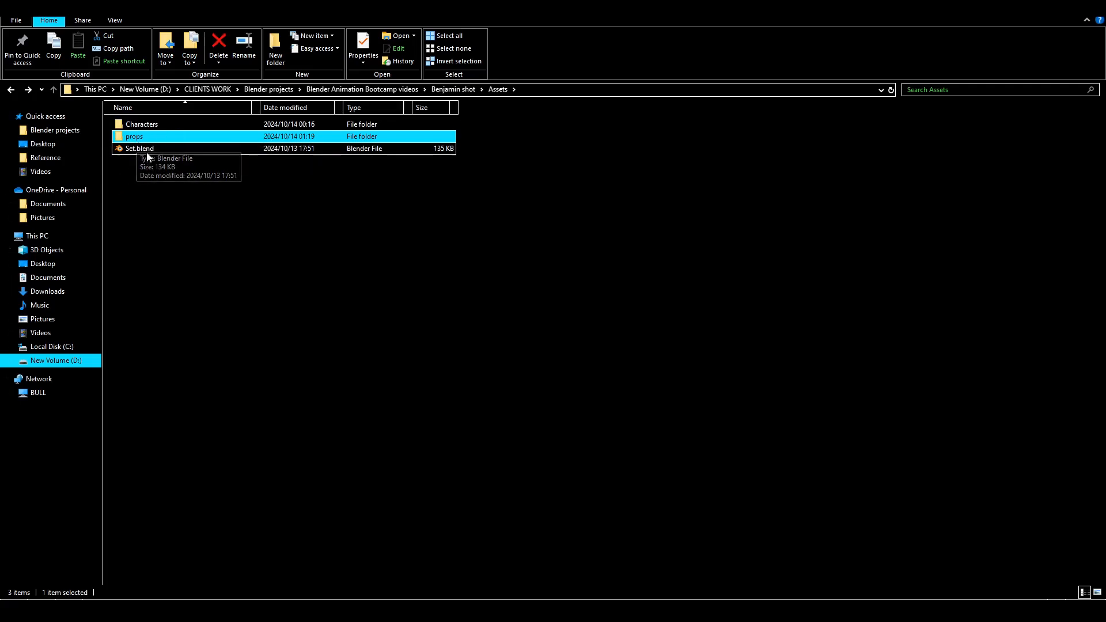
pyautogui.click(11, 90)
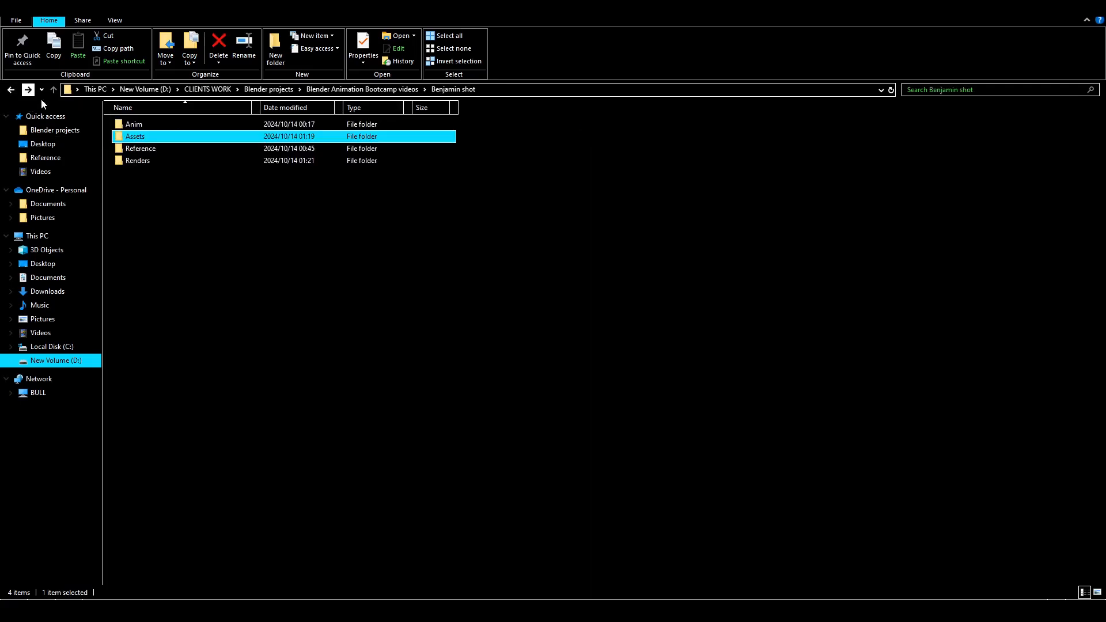
# Examine the files in the Reference folder, return to the shot folder, and point out the Renders and Anim folders
pyautogui.click(166, 152)
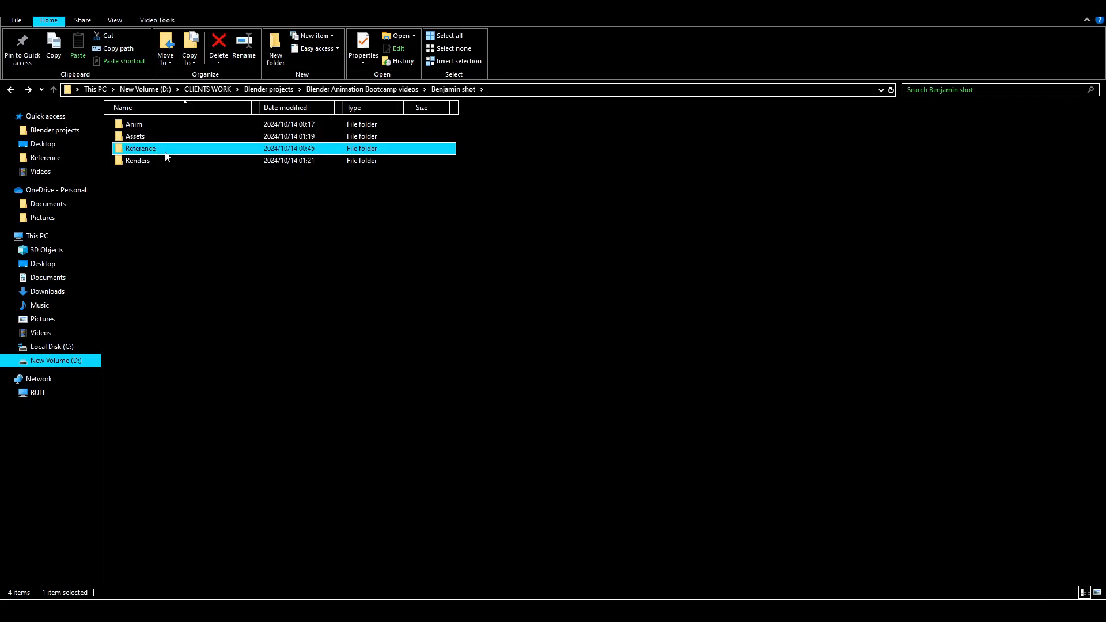
pyautogui.doubleClick(166, 152)
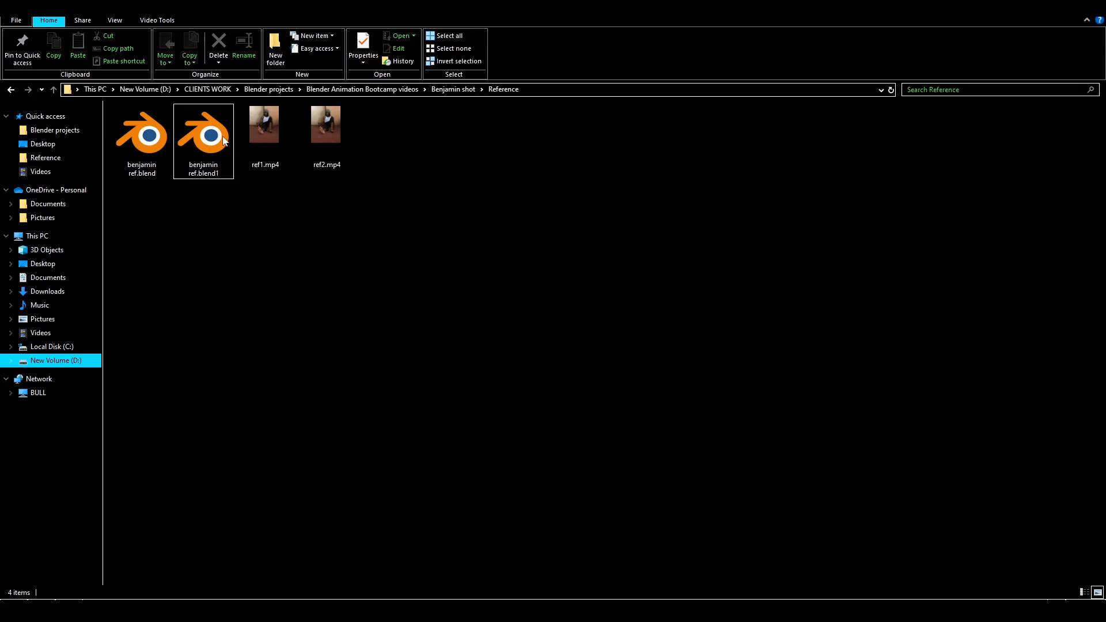
pyautogui.click(10, 90)
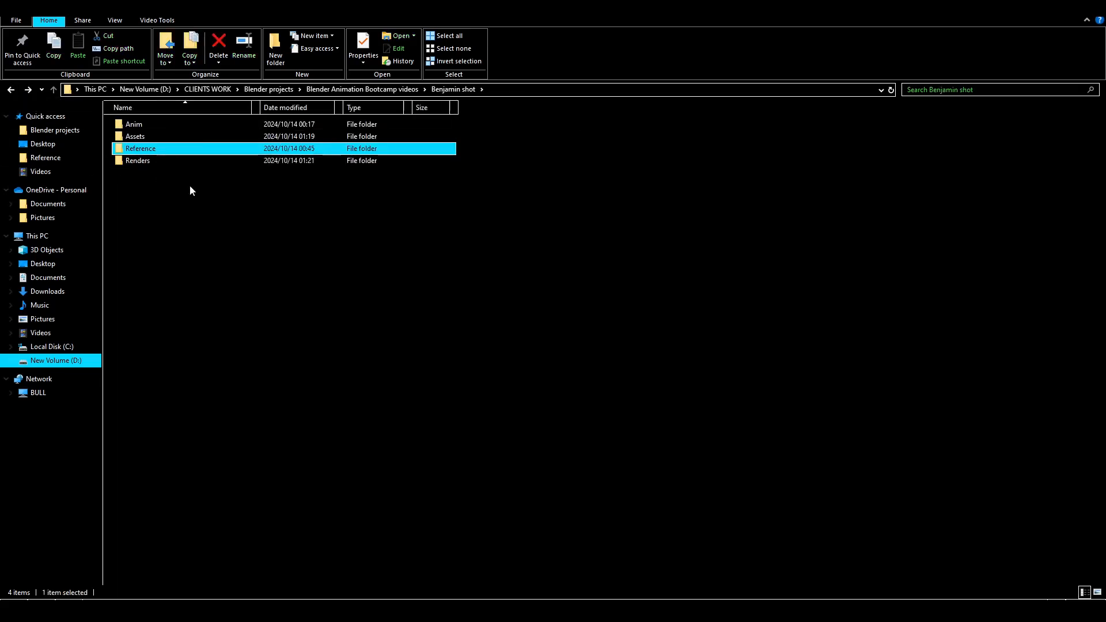
pyautogui.click(138, 162)
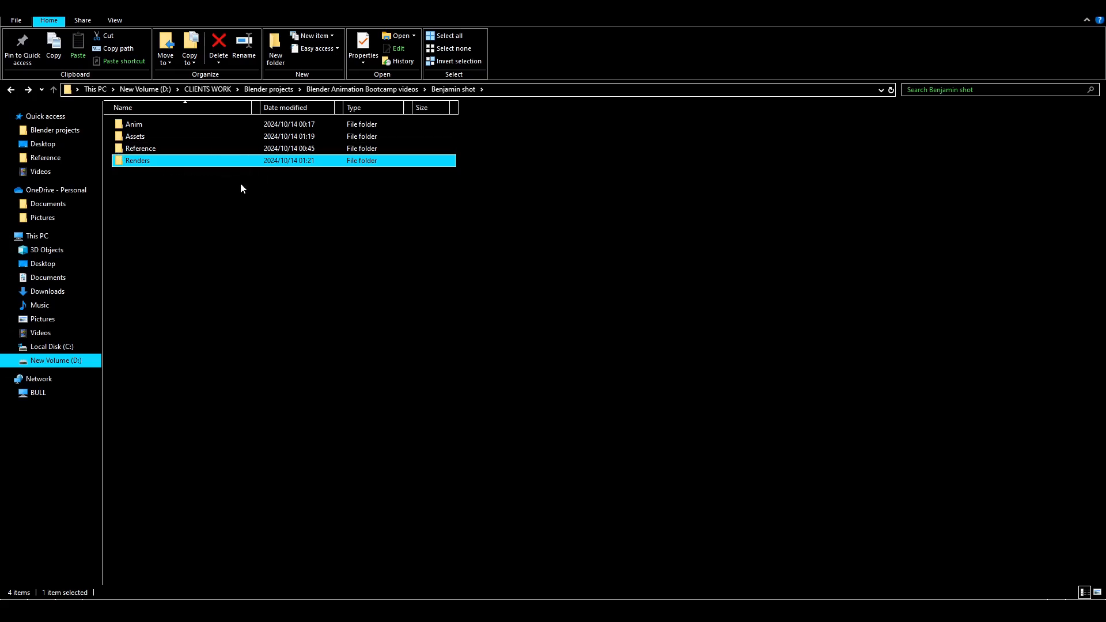
pyautogui.click(228, 123)
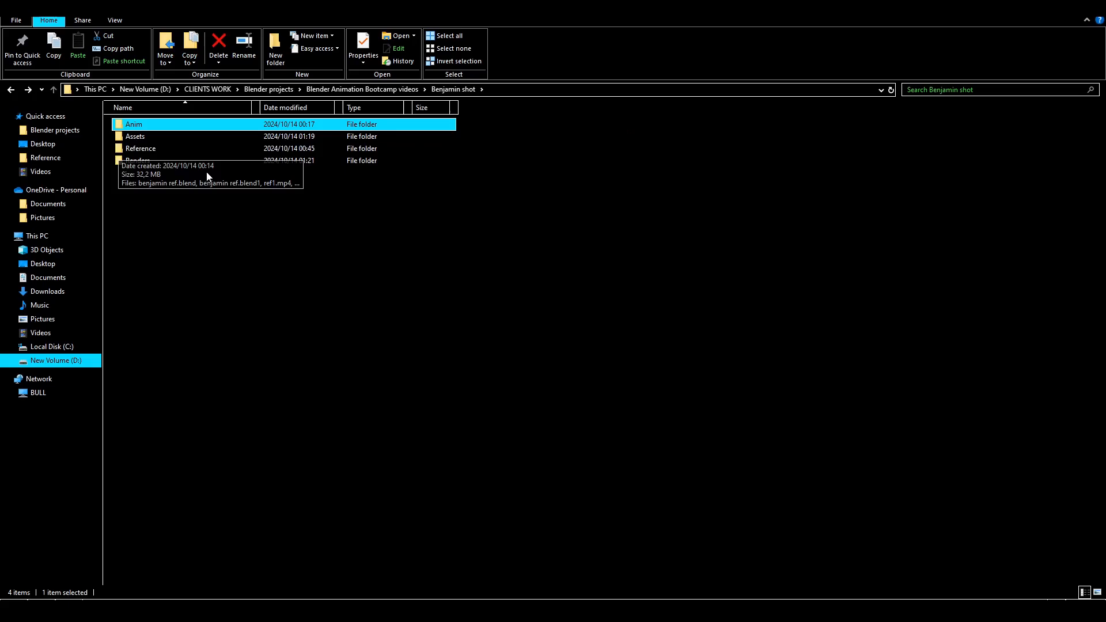